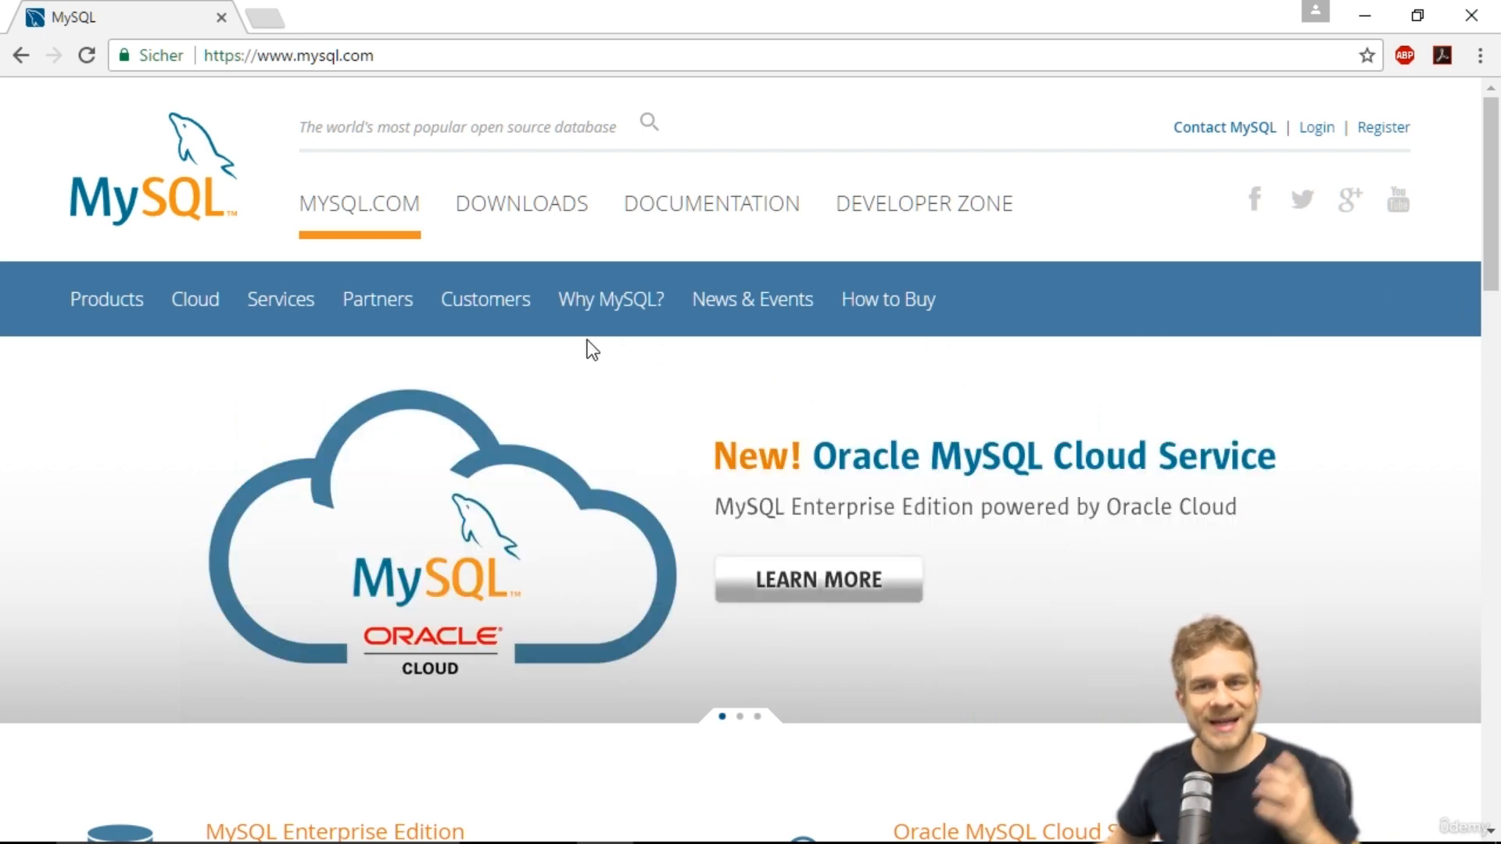
# Open the MySQL Community (GPL) Downloads page from the MySQL downloads section.
pyautogui.click(516, 226)
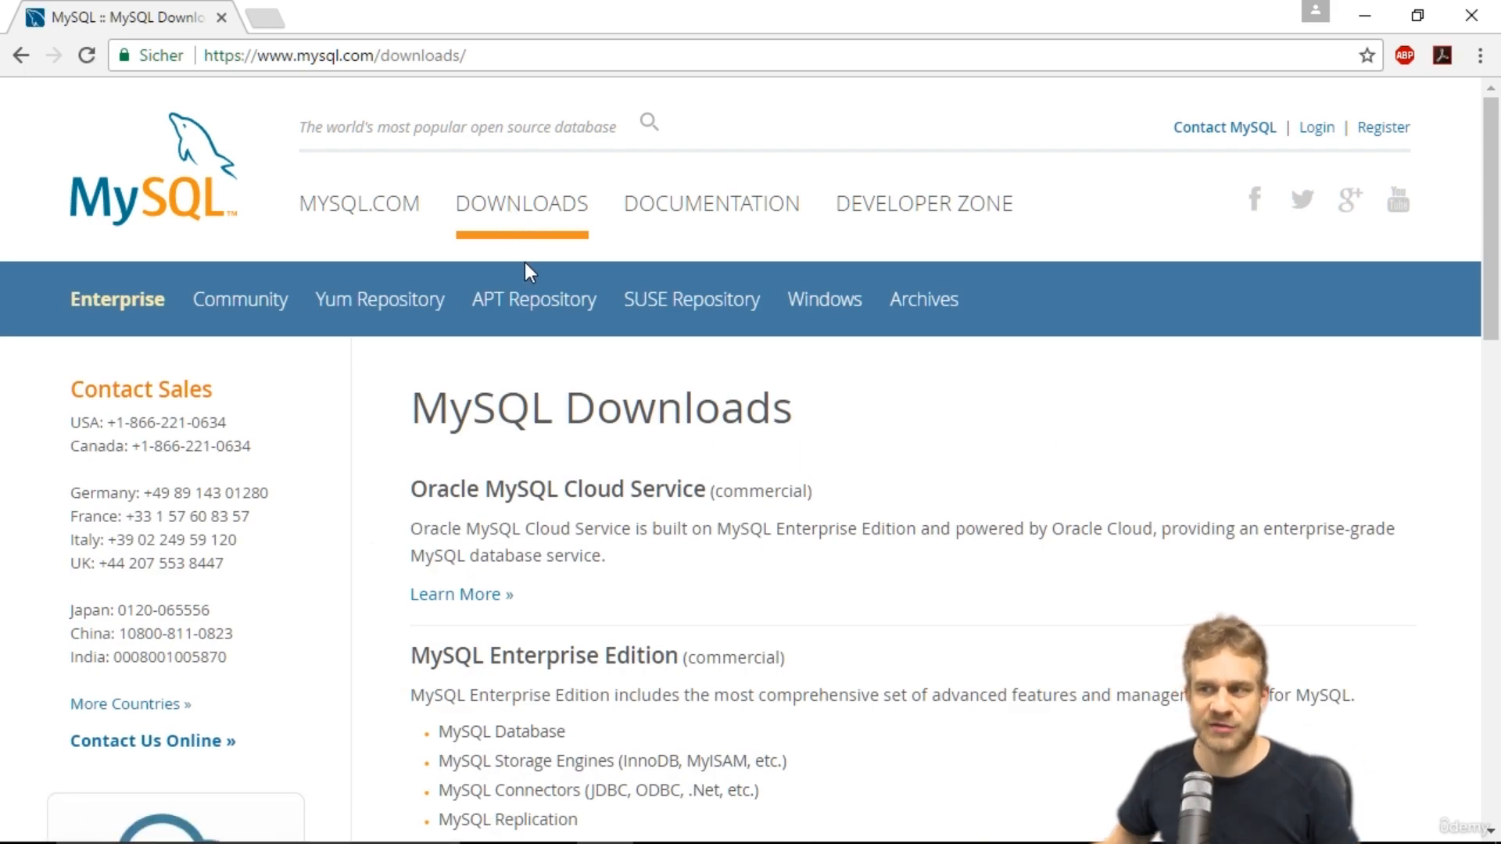
pyautogui.scroll(-6, 532, 387)
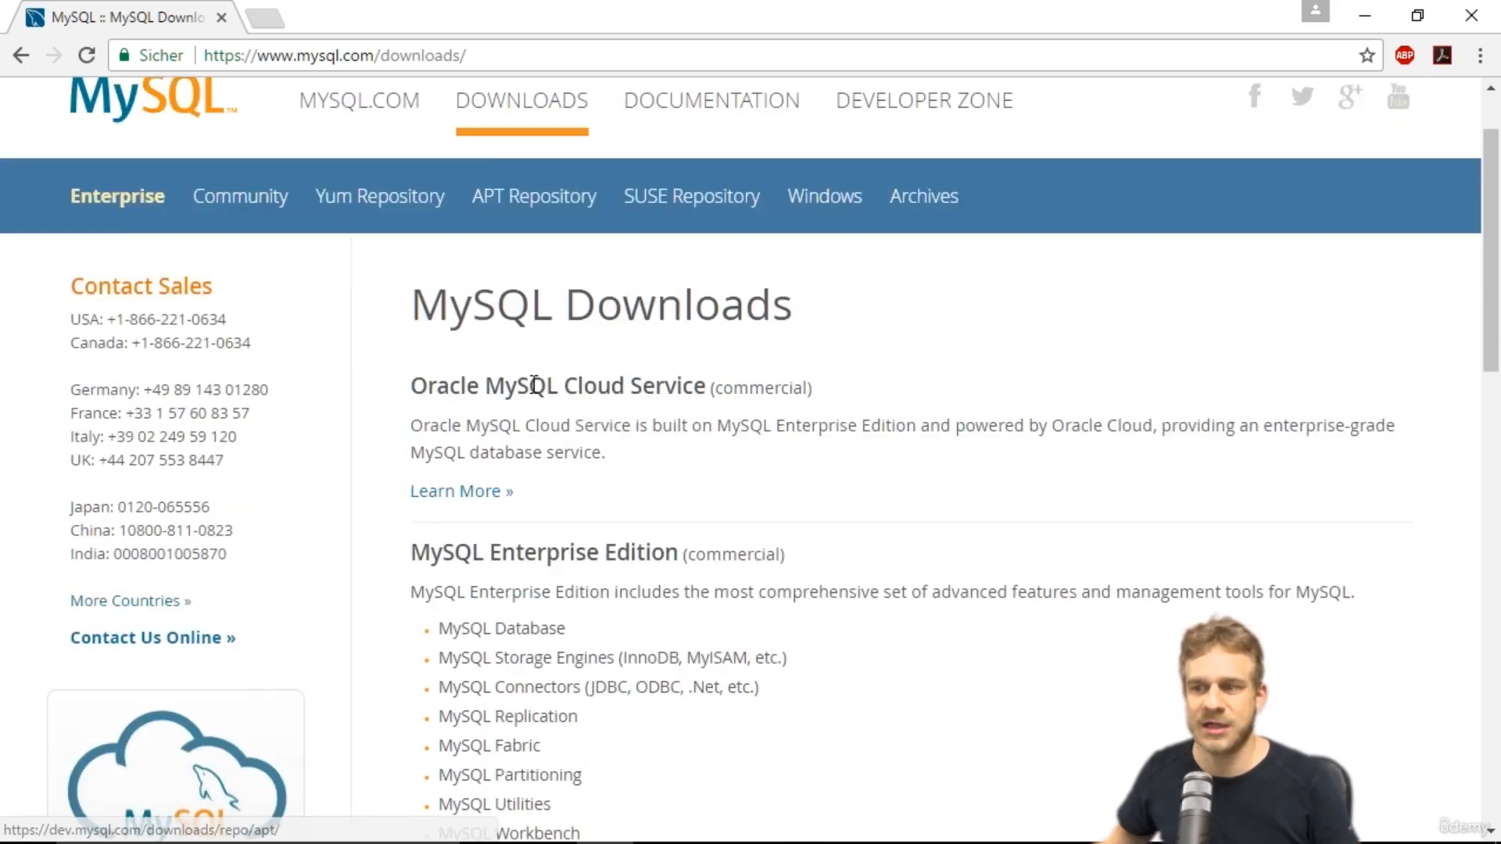
pyautogui.scroll(-7, 539, 406)
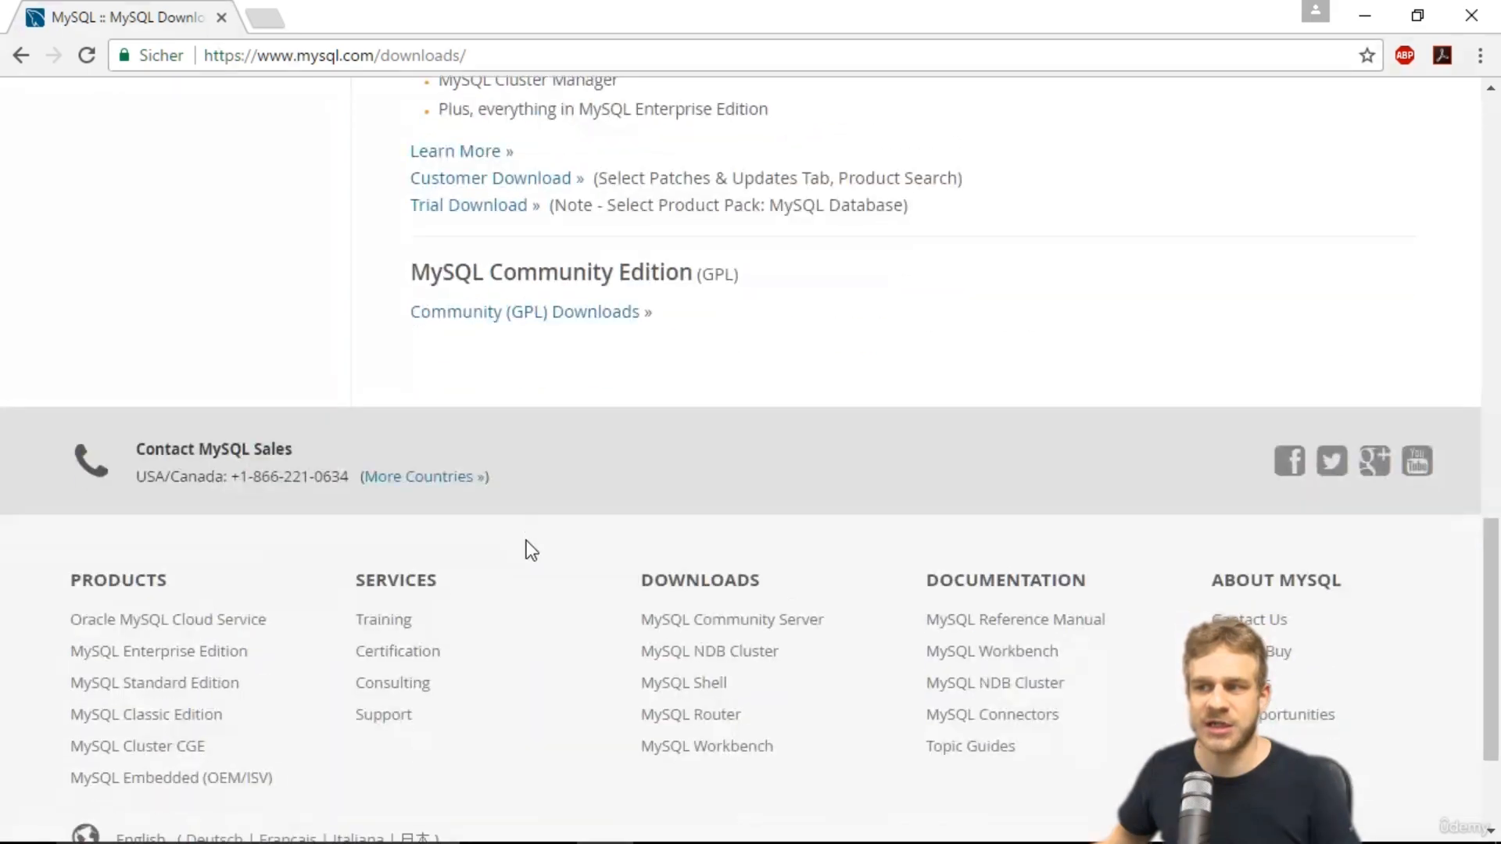
pyautogui.click(491, 317)
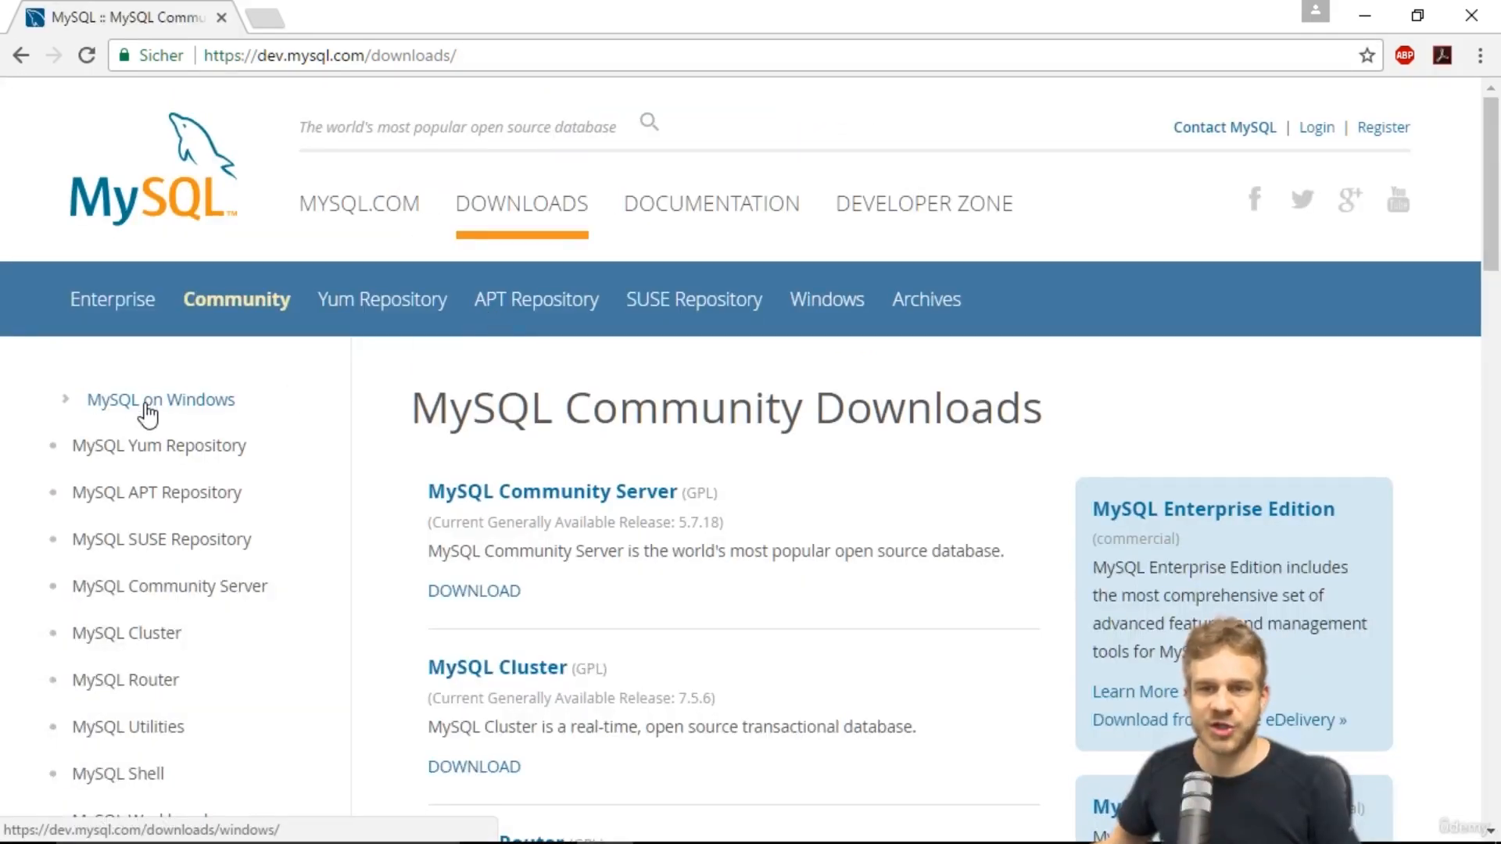
# Download the MySQL Installer web community 5.7.18 MSI for Windows without logging in.
pyautogui.click(125, 400)
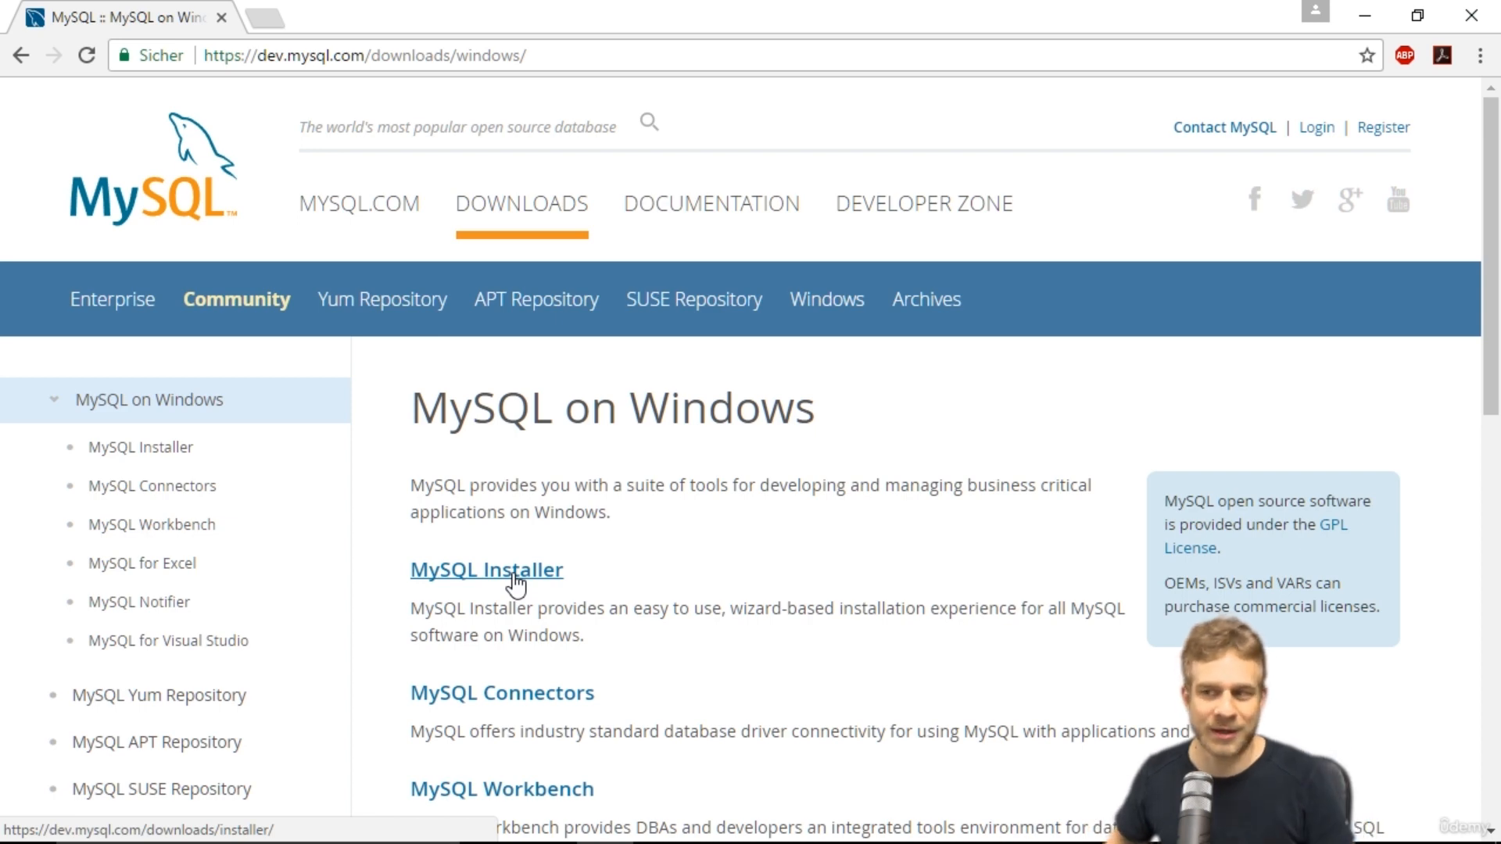
pyautogui.click(513, 574)
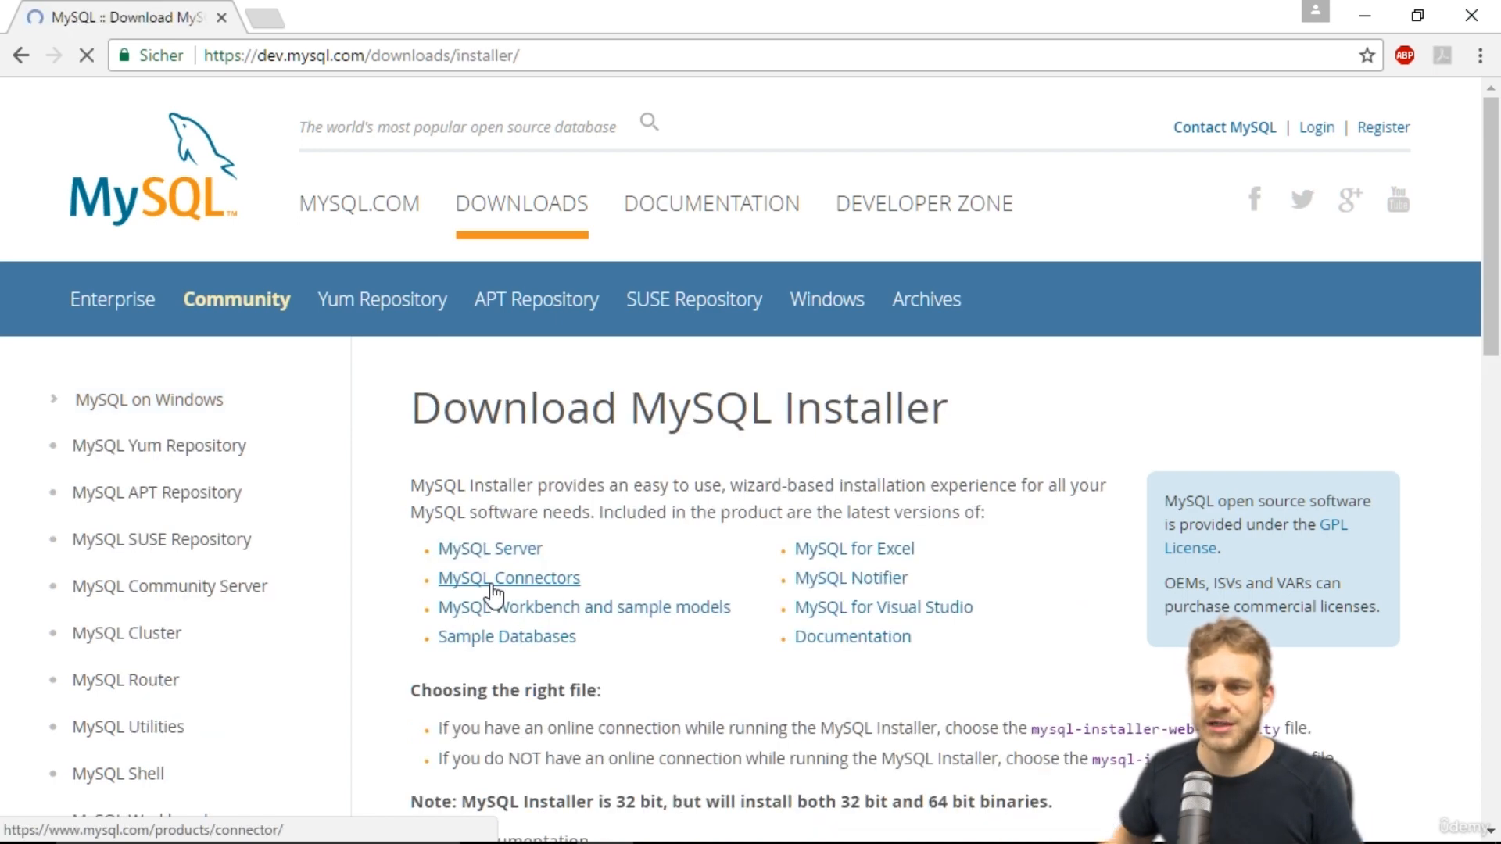
pyautogui.scroll(-8, 489, 485)
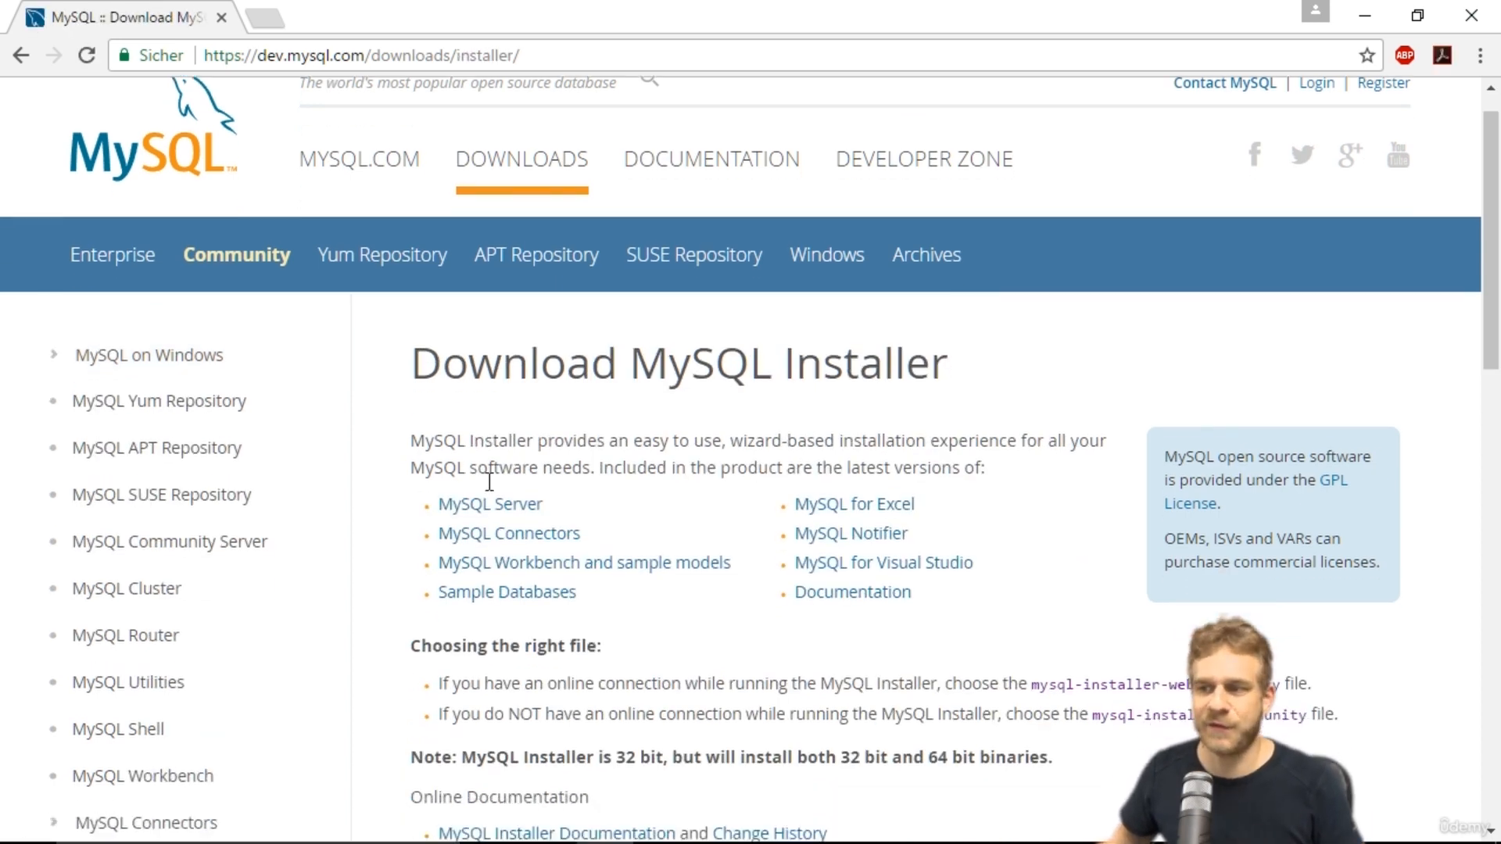
pyautogui.scroll(-4, 480, 388)
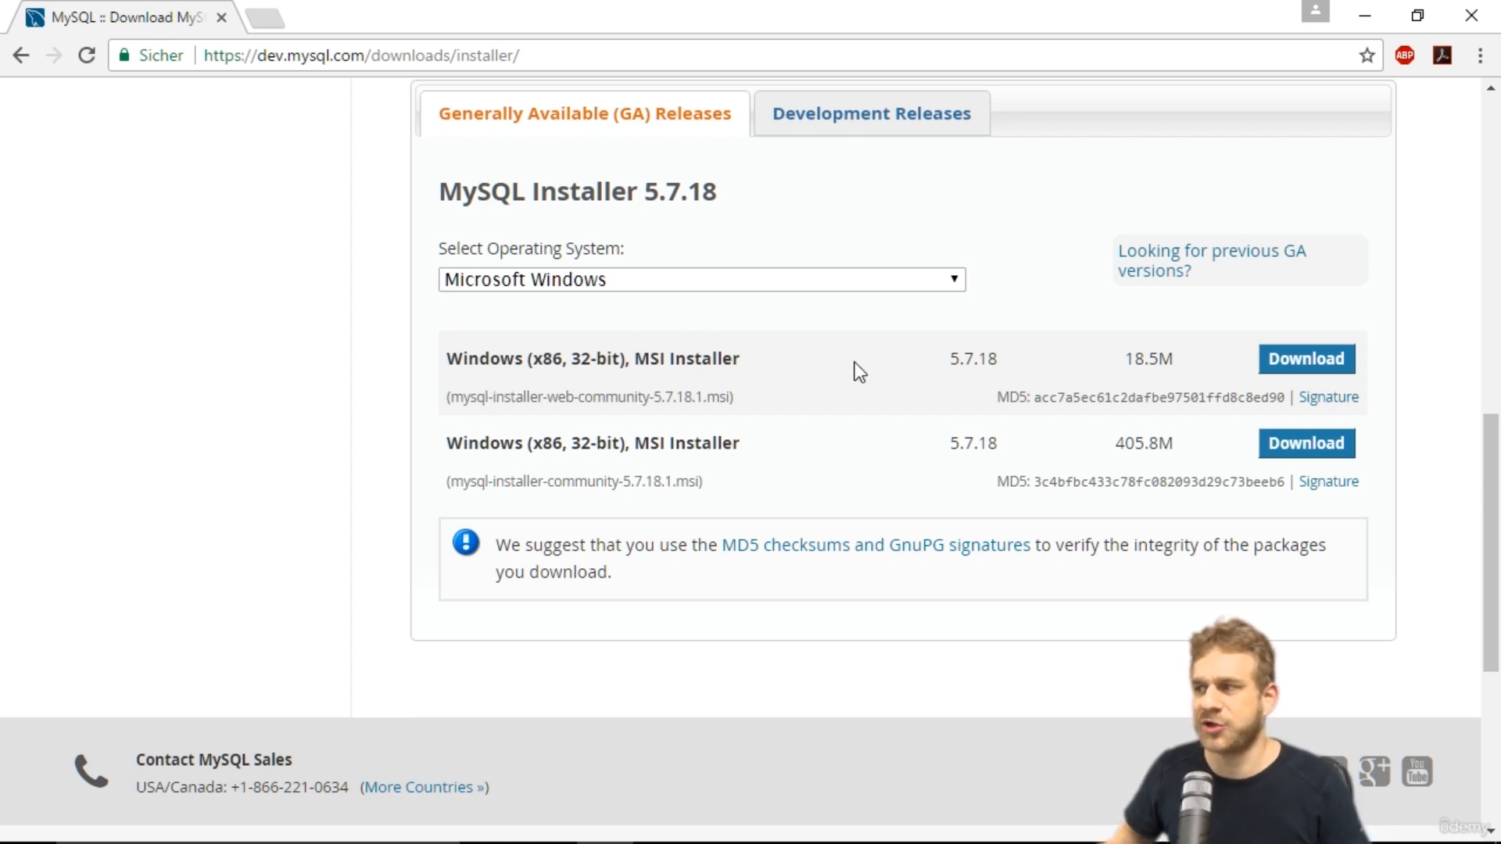
pyautogui.click(1312, 360)
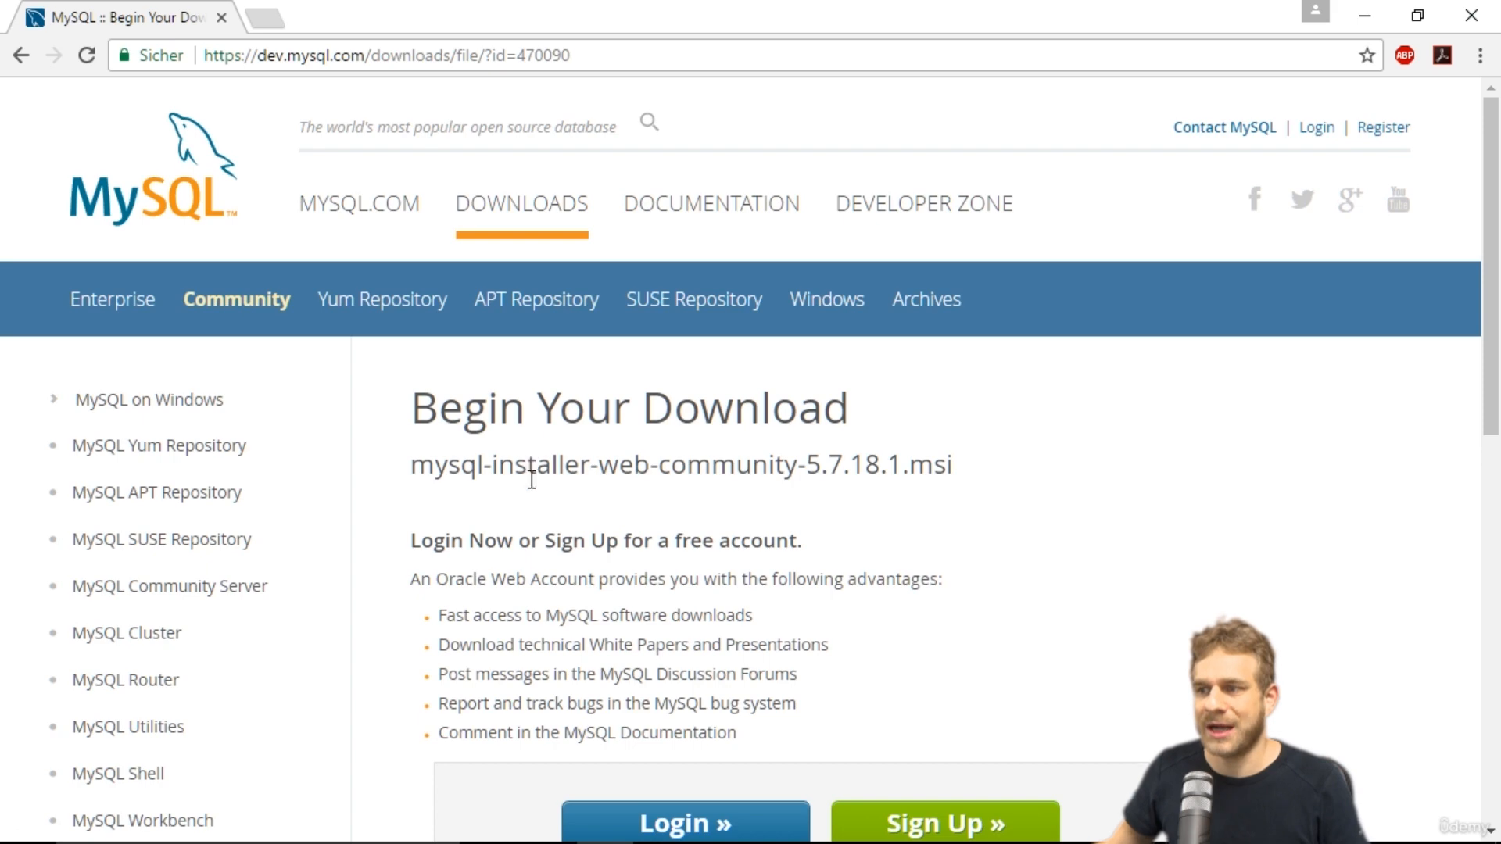
pyautogui.scroll(-5, 529, 481)
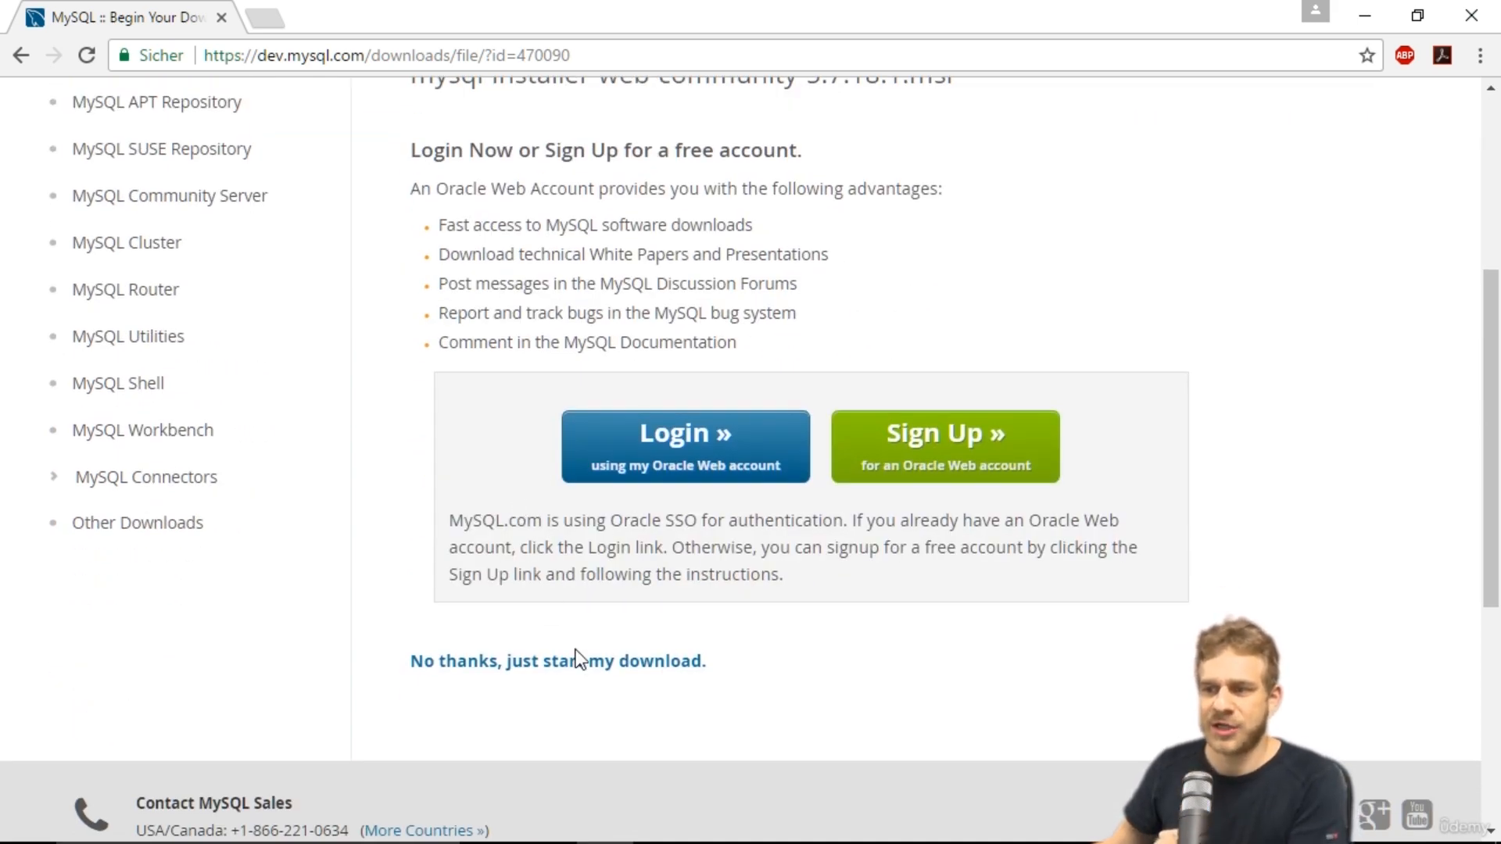
pyautogui.click(510, 663)
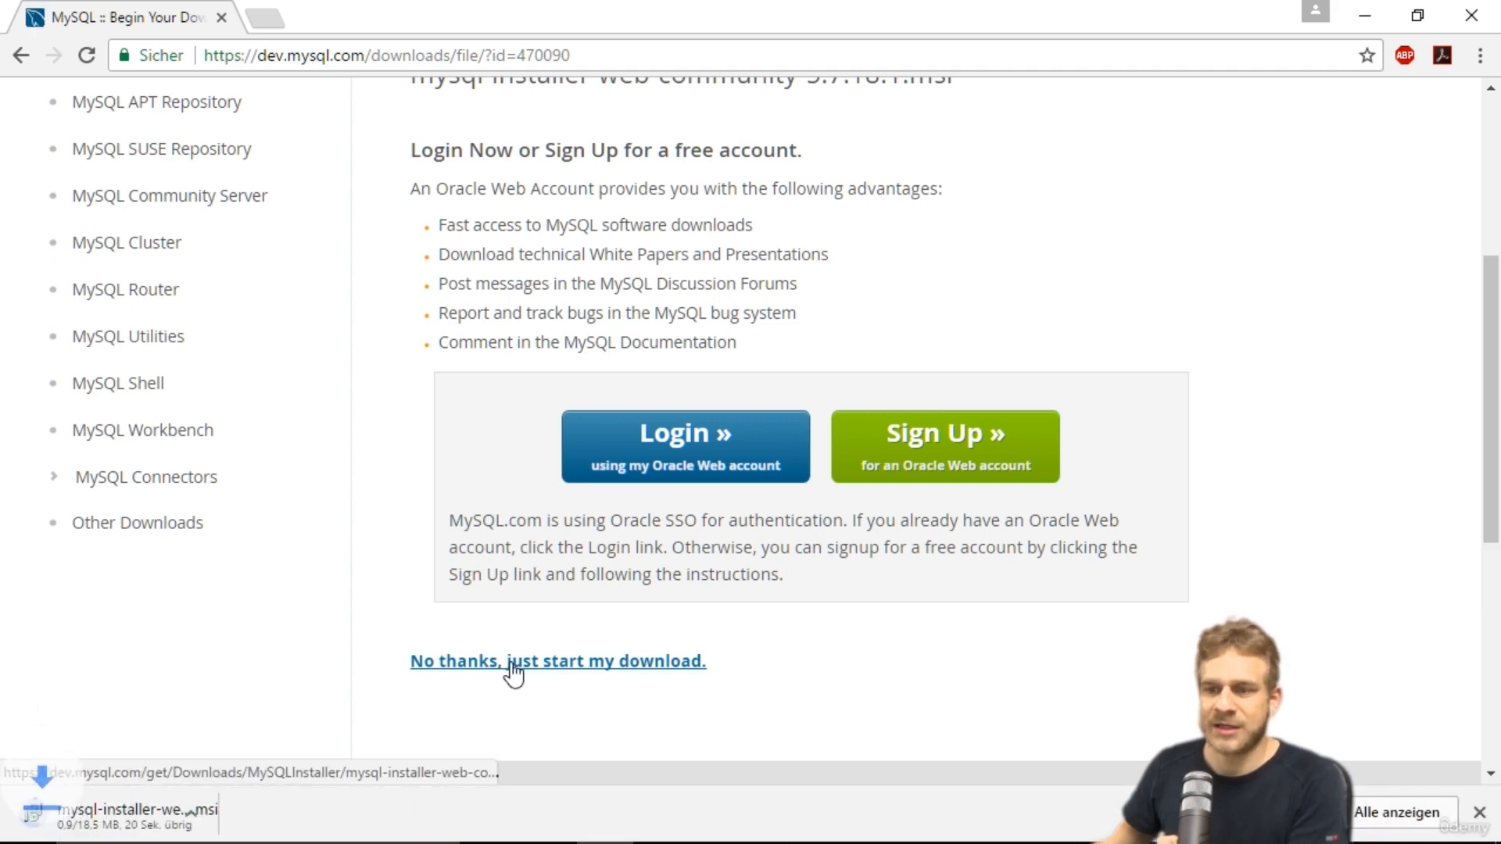
# Open the downloaded mysql-installer-web-community file to launch the MySQL Installer.
pyautogui.scroll(-4, 450, 664)
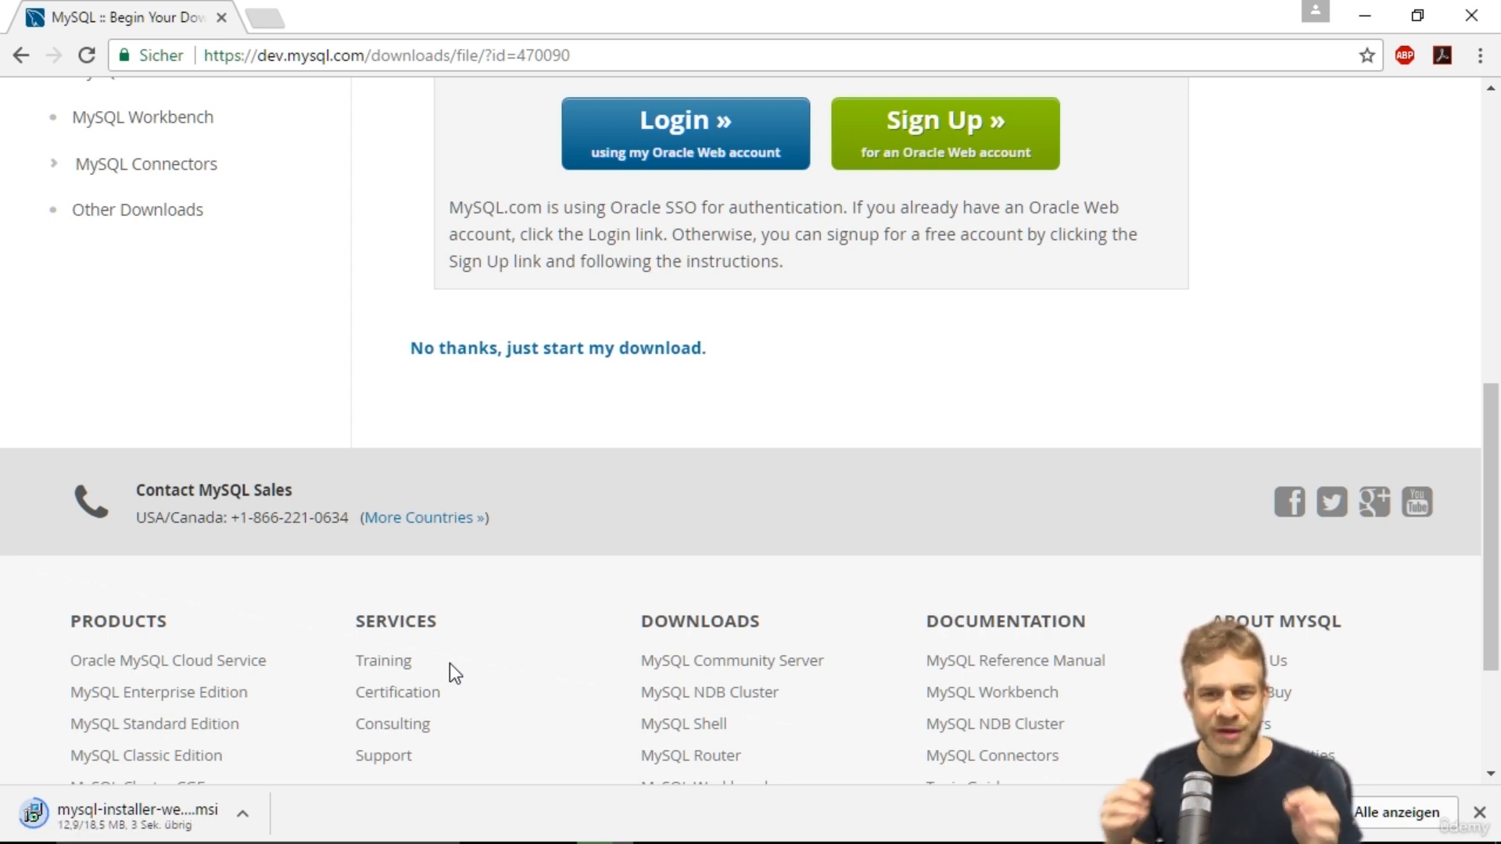
pyautogui.click(139, 812)
pyautogui.click(832, 466)
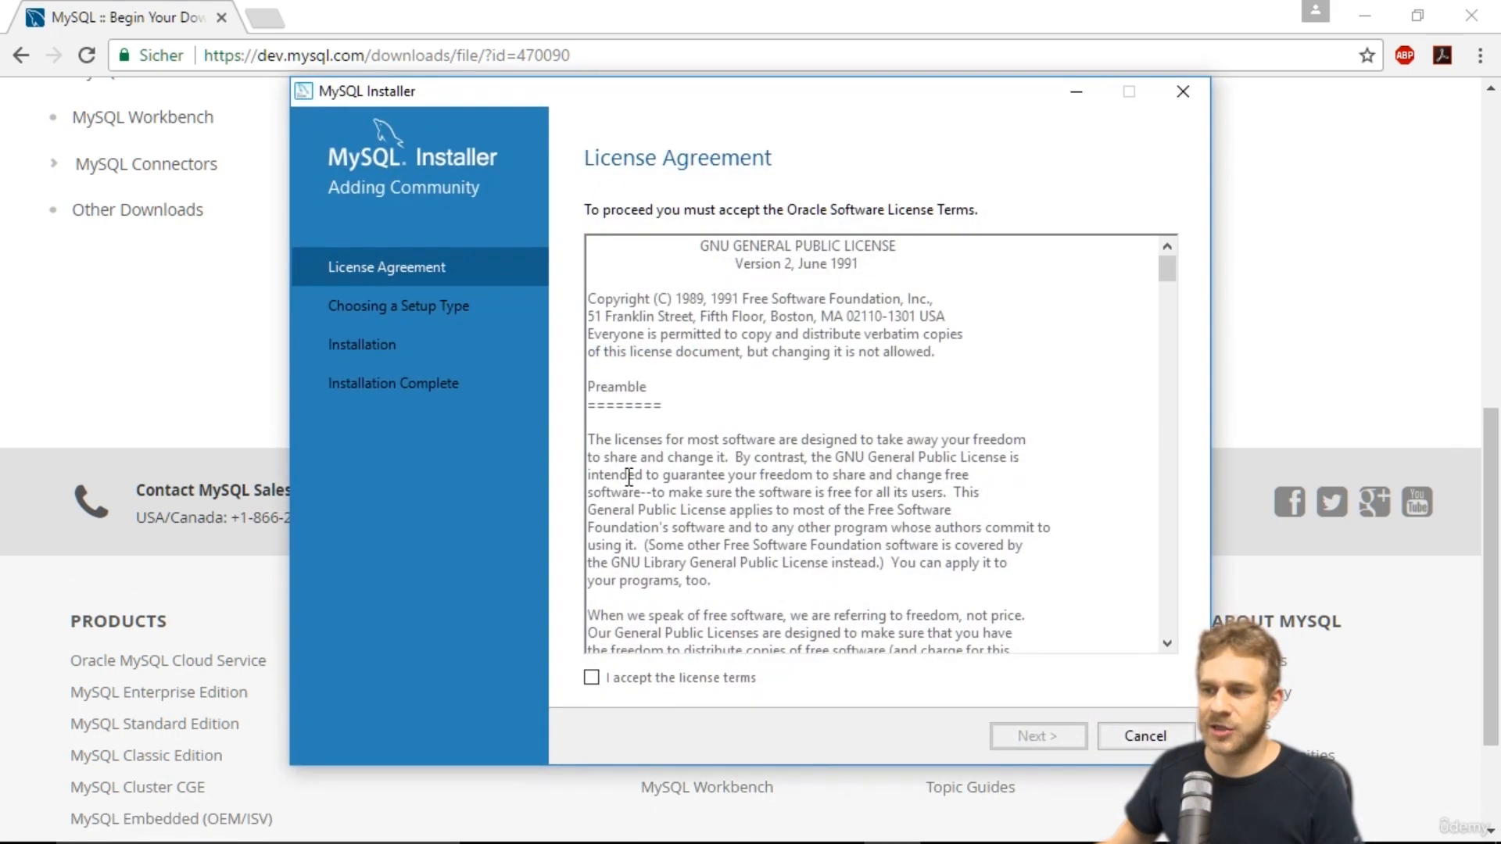
# Accept the license terms and choose the Custom setup type.
pyautogui.click(592, 676)
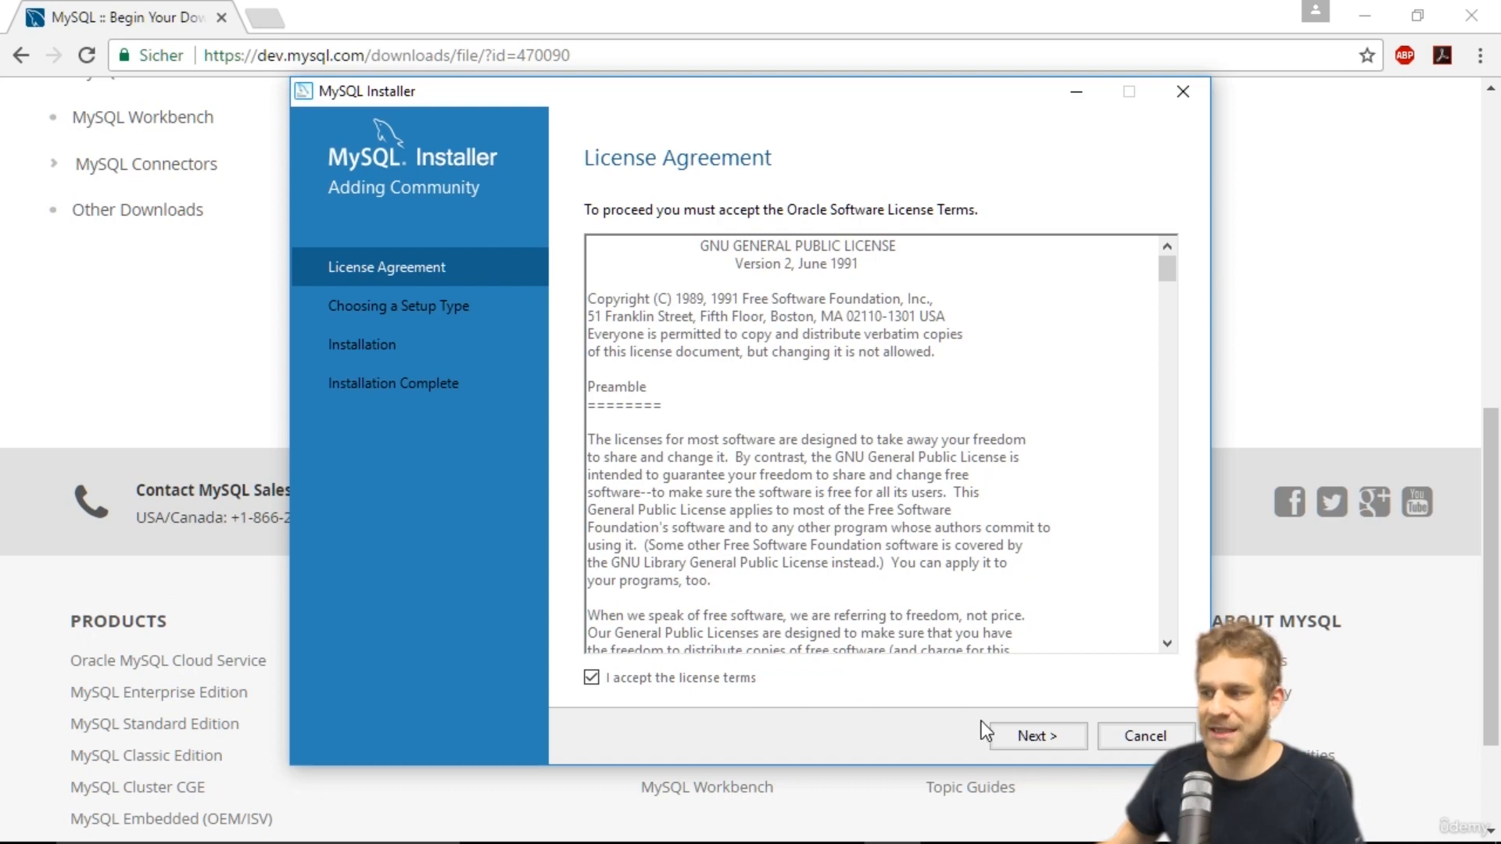
pyautogui.click(1026, 732)
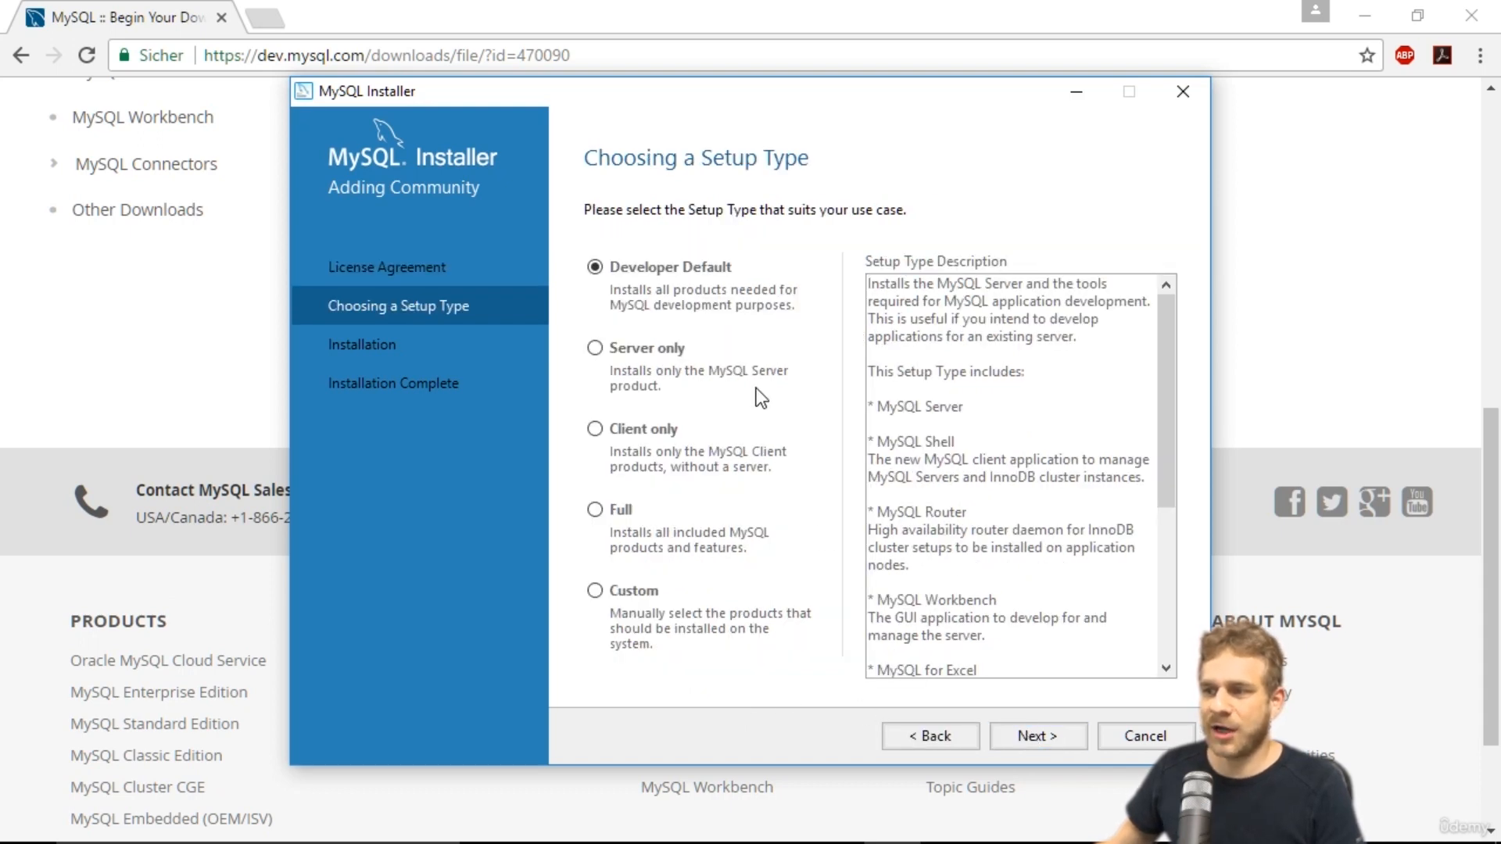
pyautogui.click(607, 602)
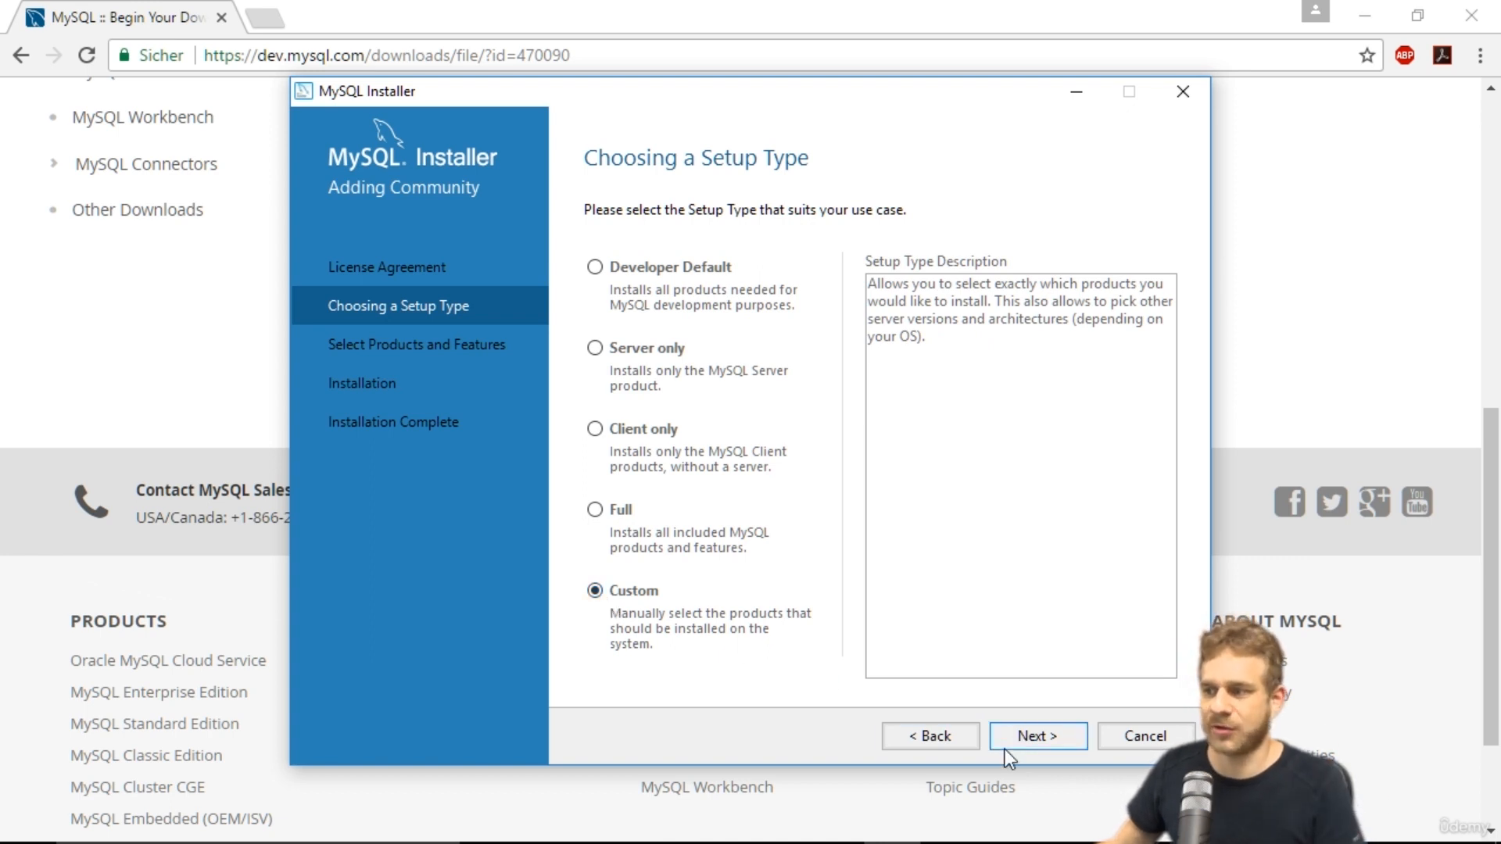
pyautogui.click(1036, 737)
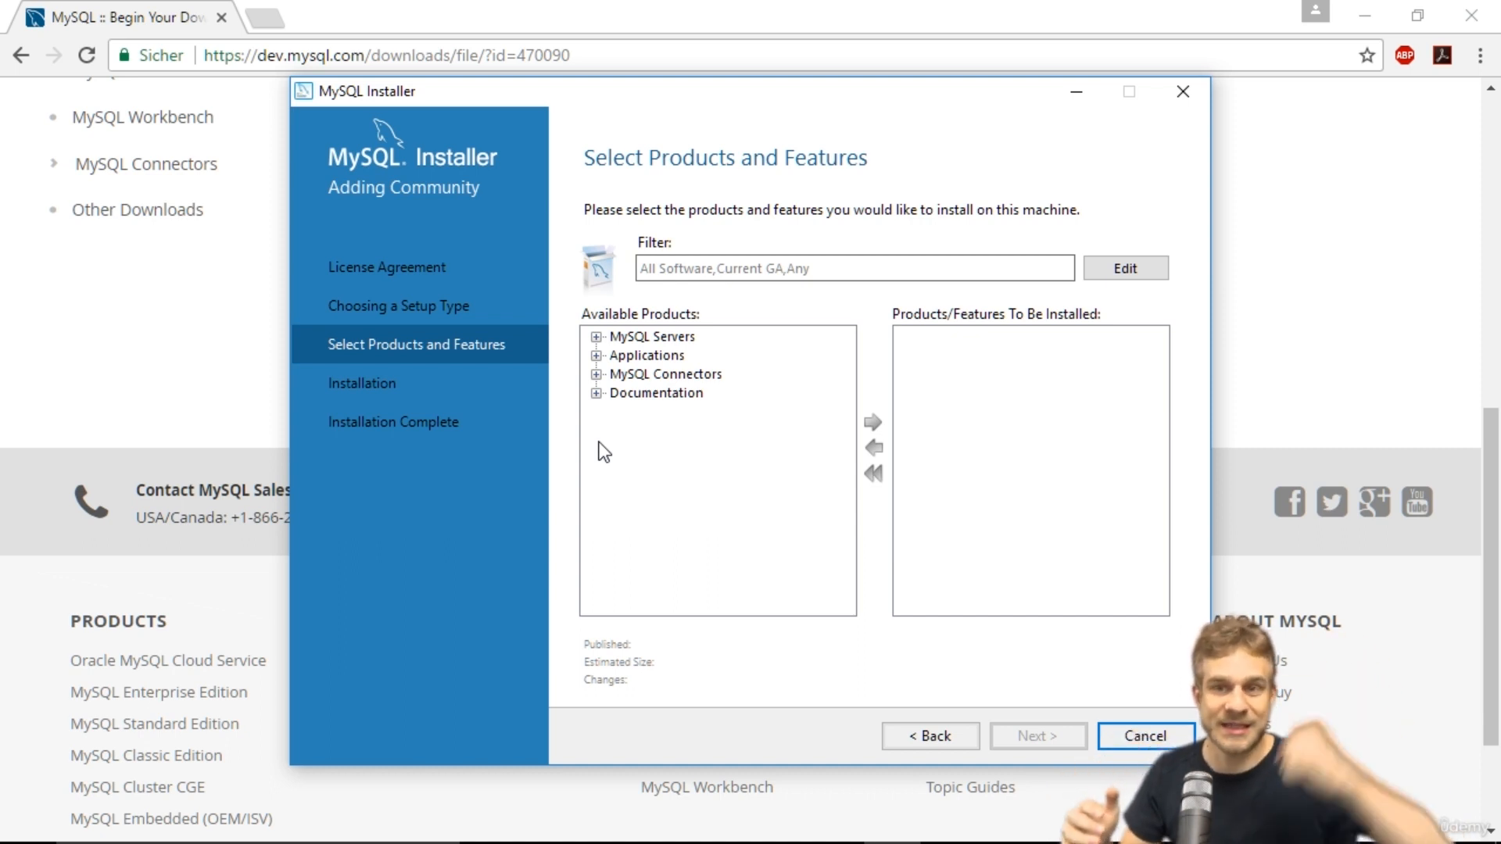
# Add MySQL Server 5.7.18 - X64 to the products to be installed.
pyautogui.click(596, 337)
pyautogui.click(617, 355)
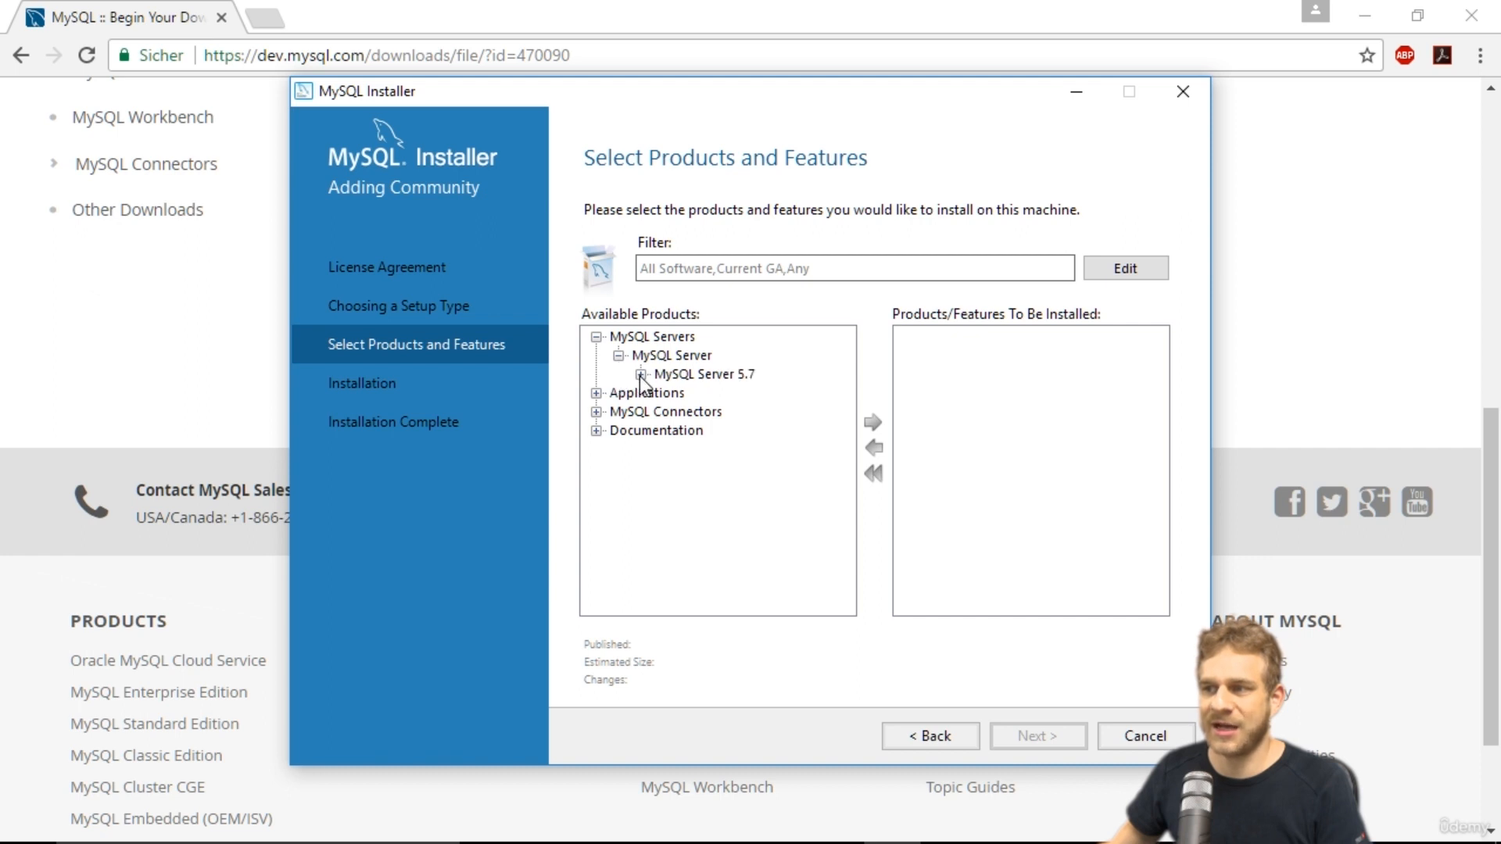
pyautogui.click(641, 374)
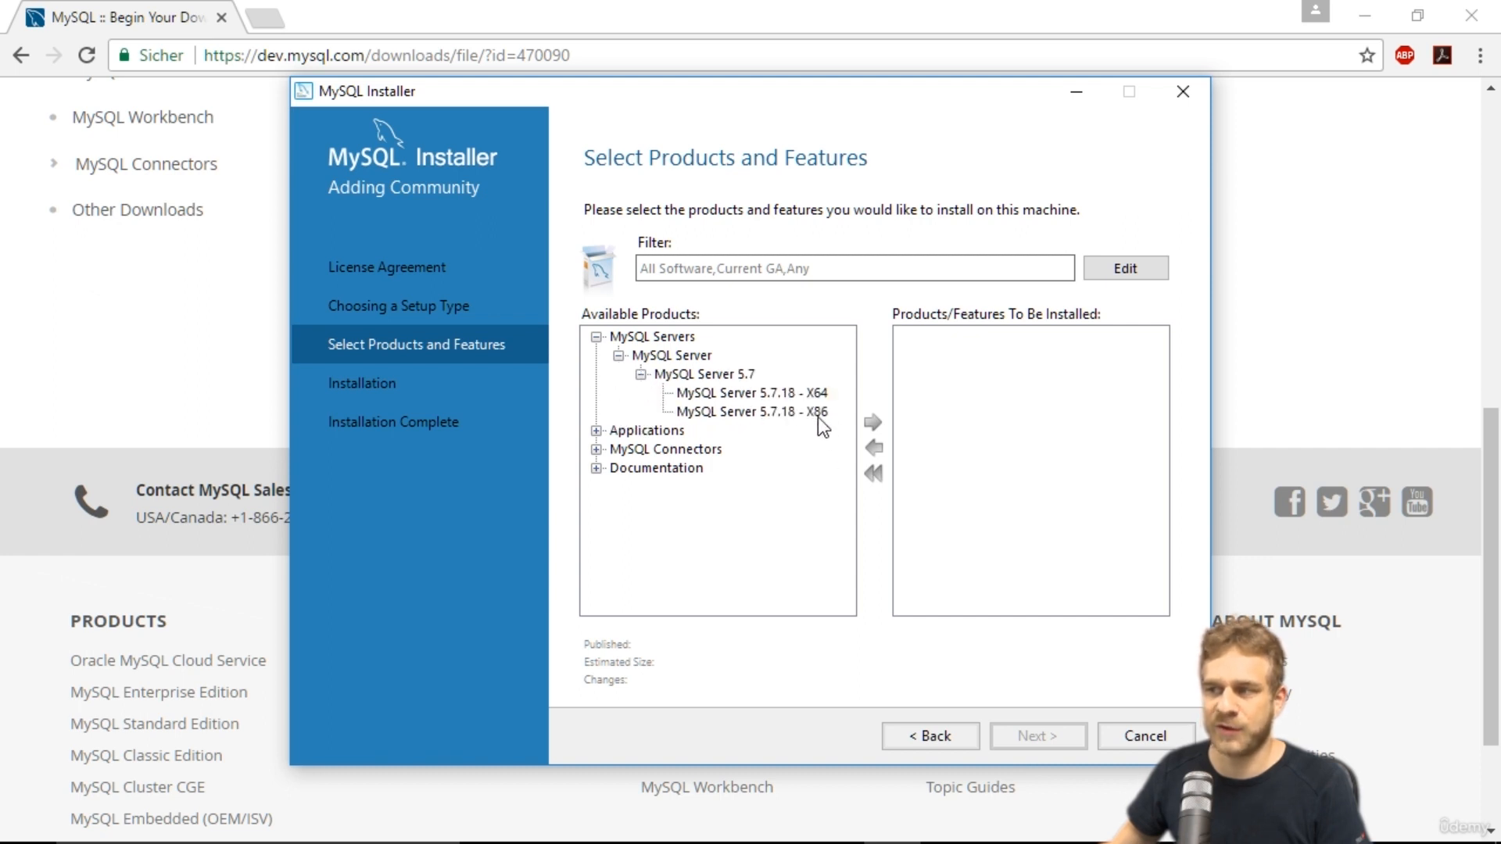
pyautogui.click(786, 392)
pyautogui.click(874, 423)
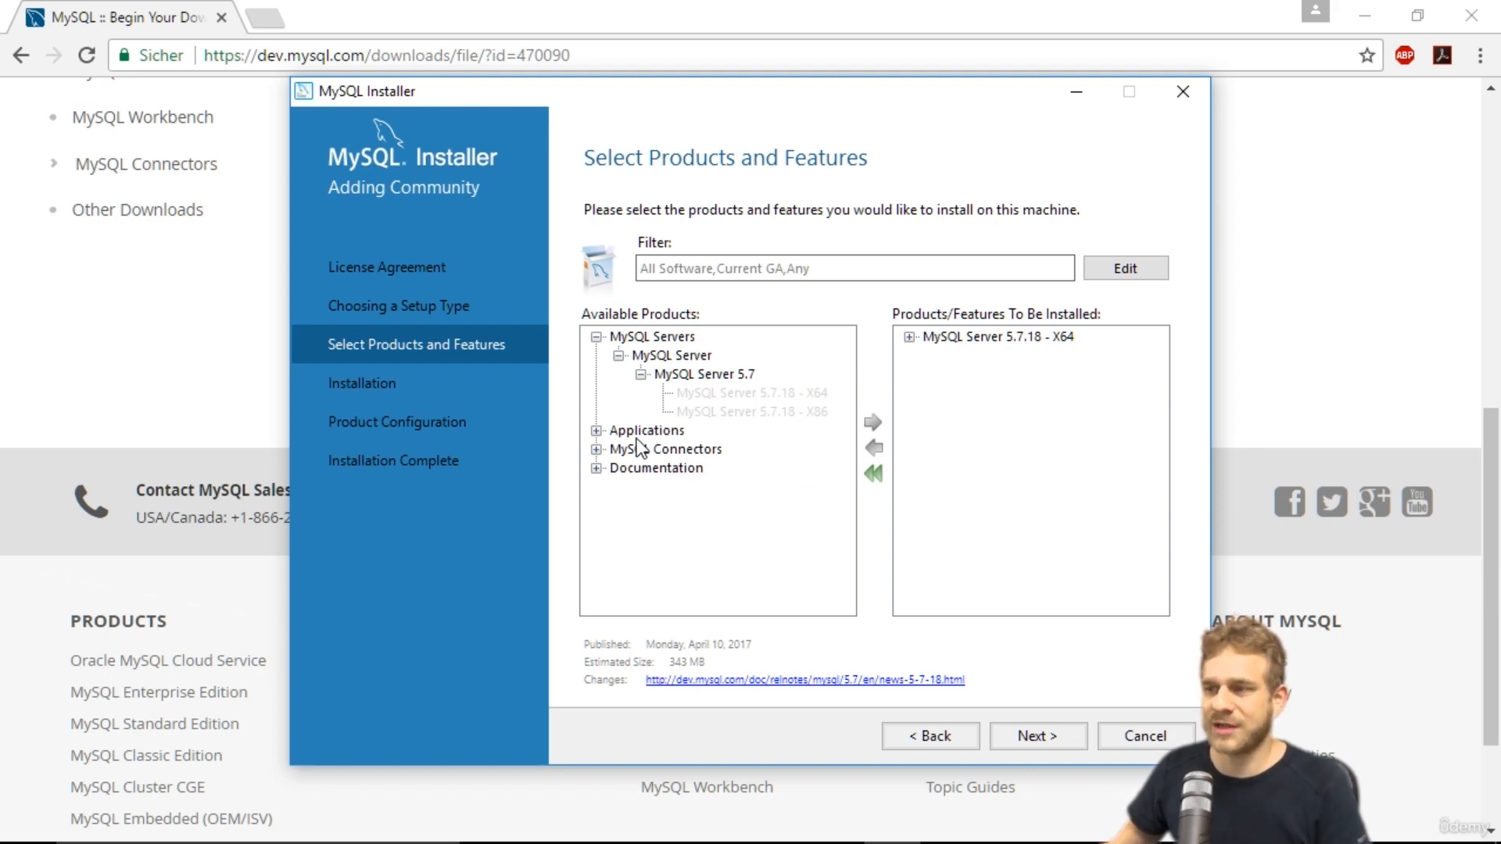
# Add MySQL Workbench 6.3.9 - X64 from Applications to the products to be installed.
pyautogui.click(596, 431)
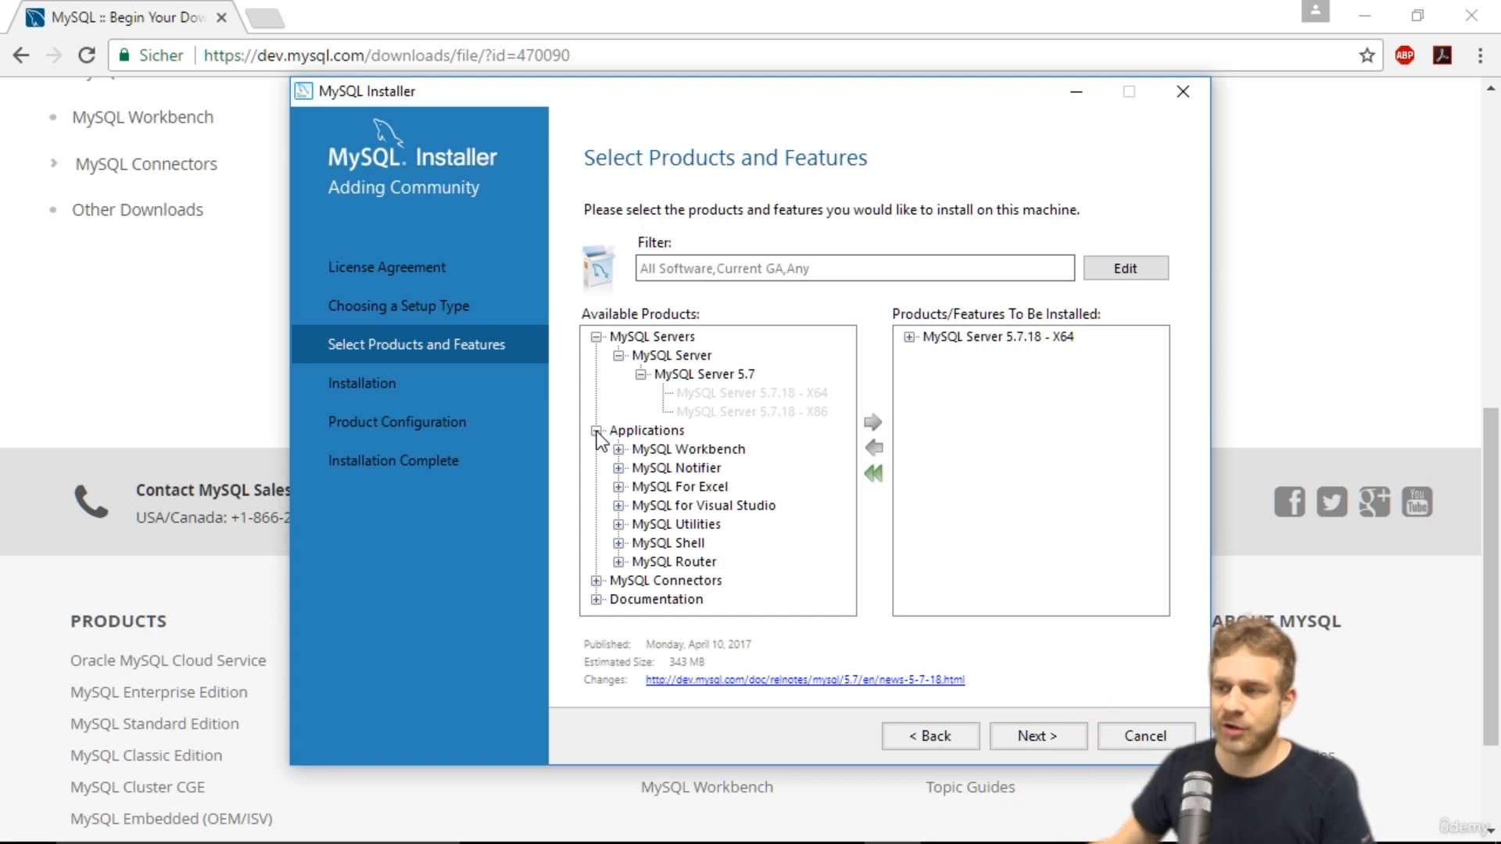
pyautogui.click(641, 449)
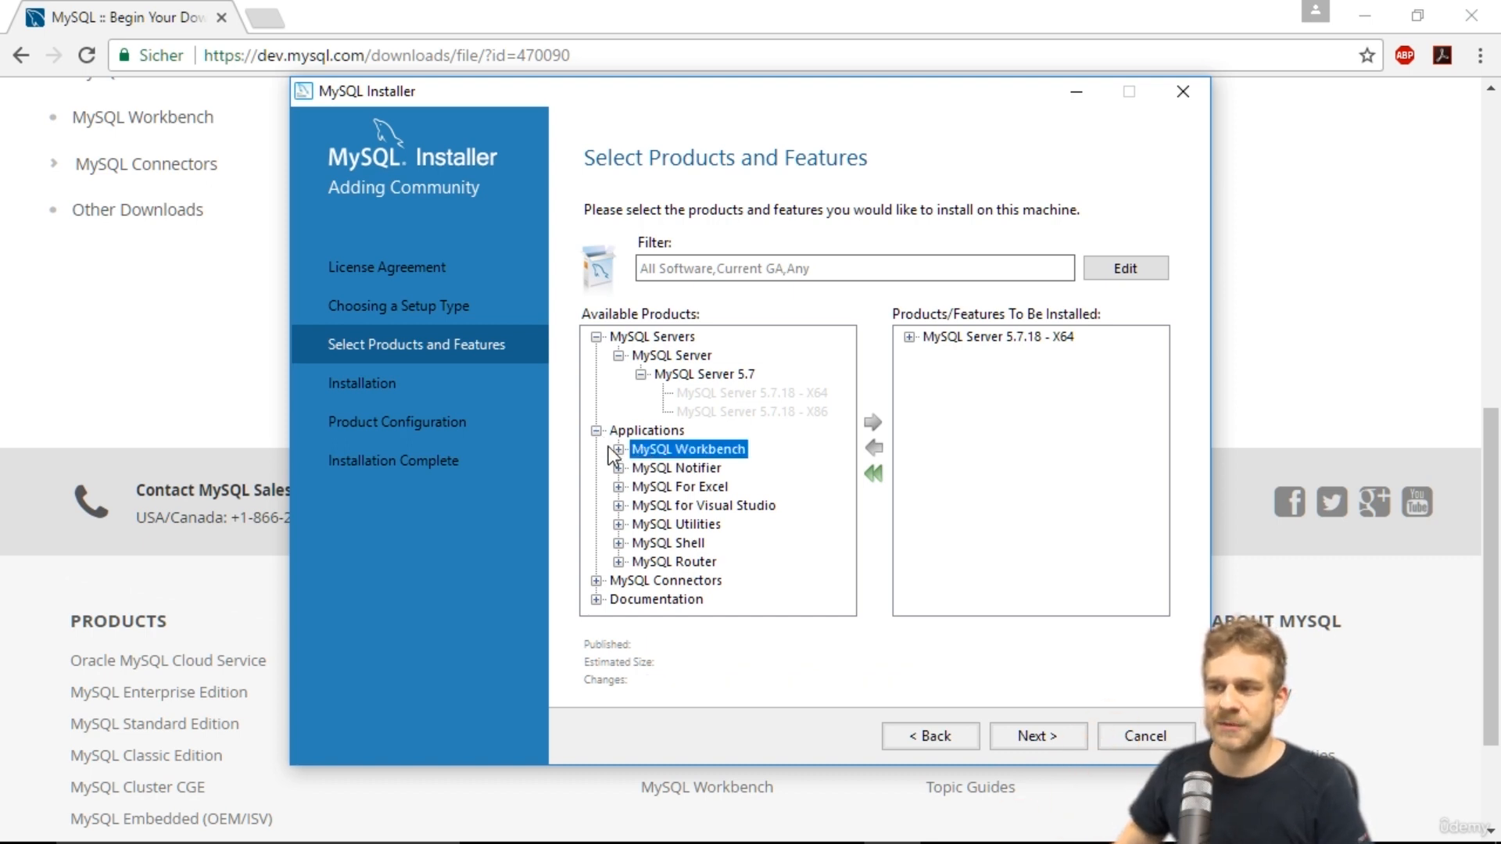
pyautogui.click(618, 450)
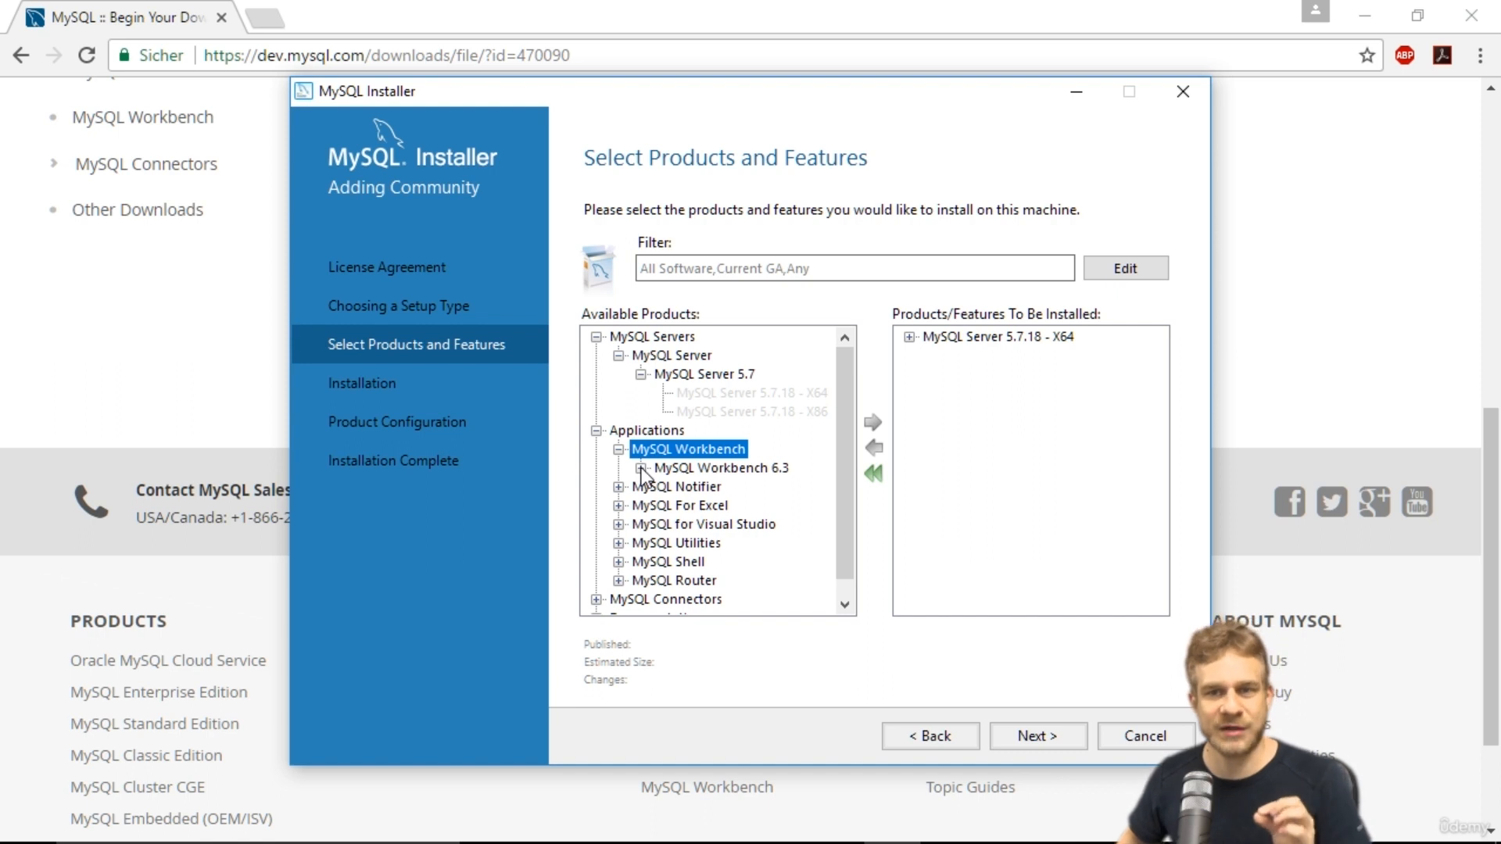
pyautogui.click(640, 468)
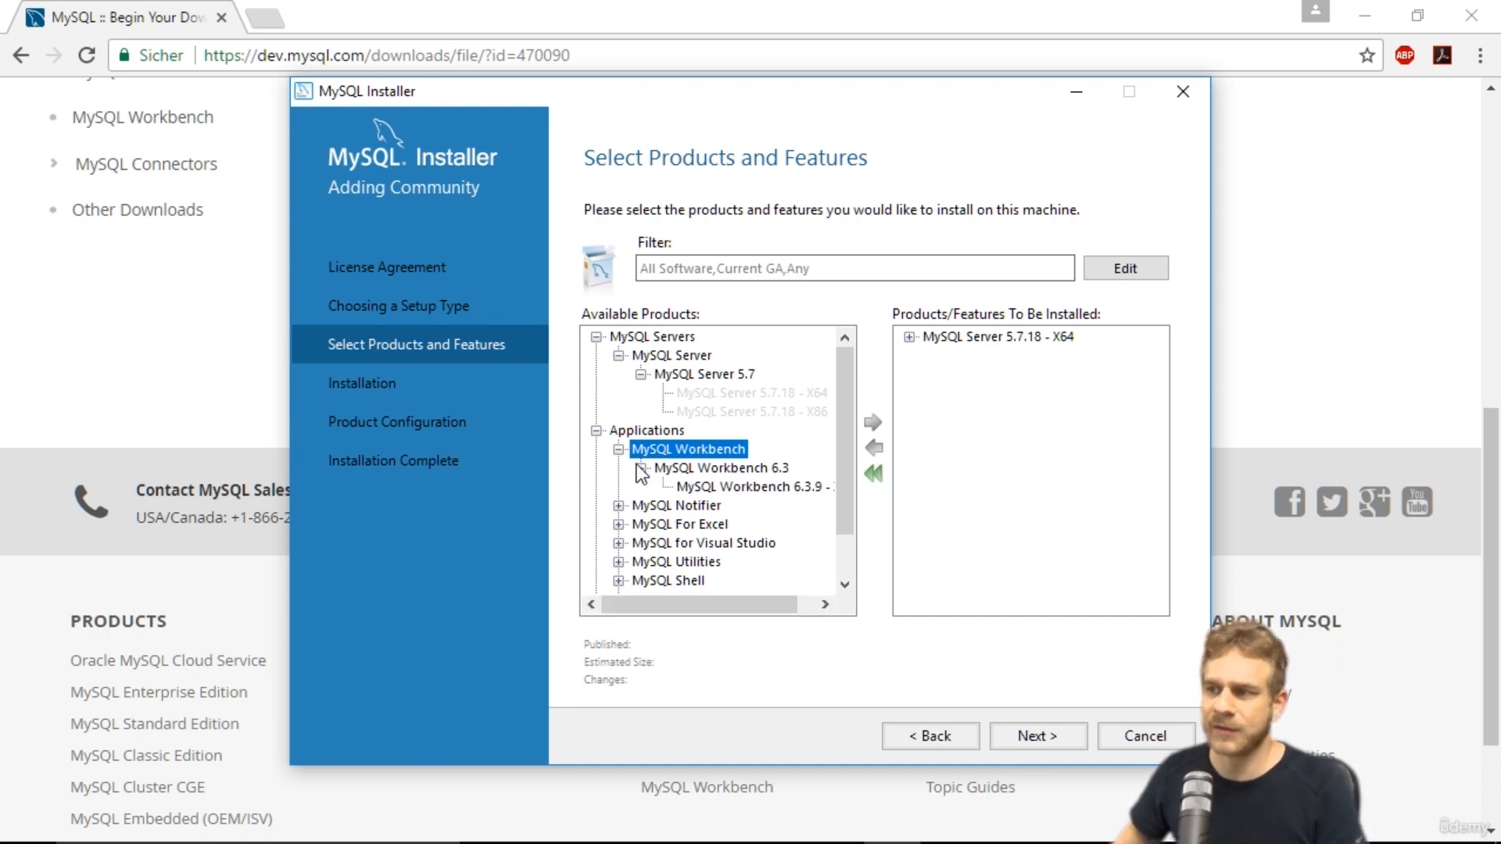
pyautogui.click(696, 486)
pyautogui.click(873, 423)
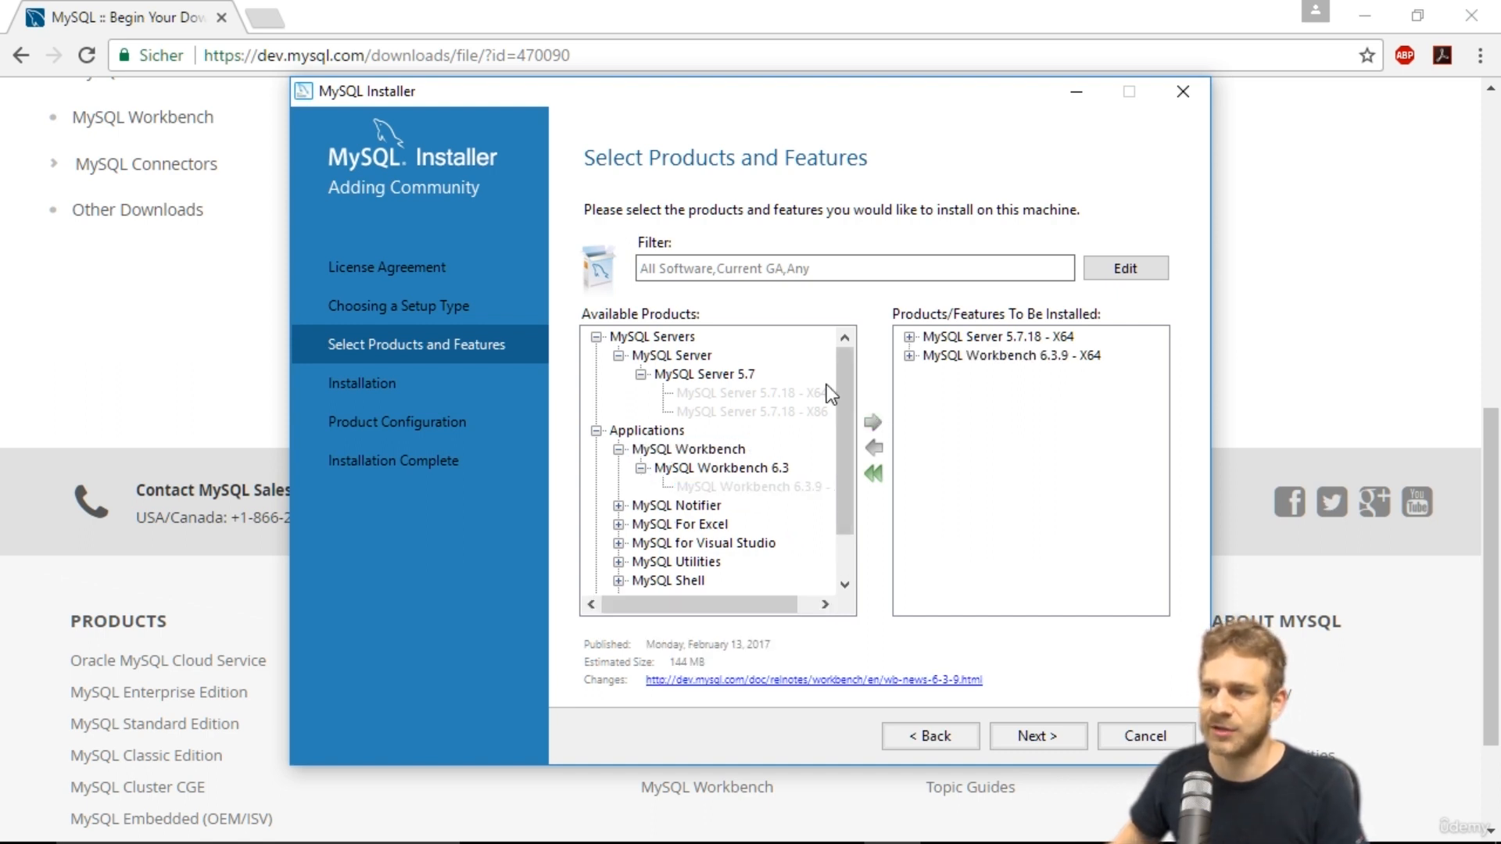
# Keep the D:\MySQL install and data directories and execute the download and installation of both products.
pyautogui.click(597, 430)
pyautogui.click(597, 337)
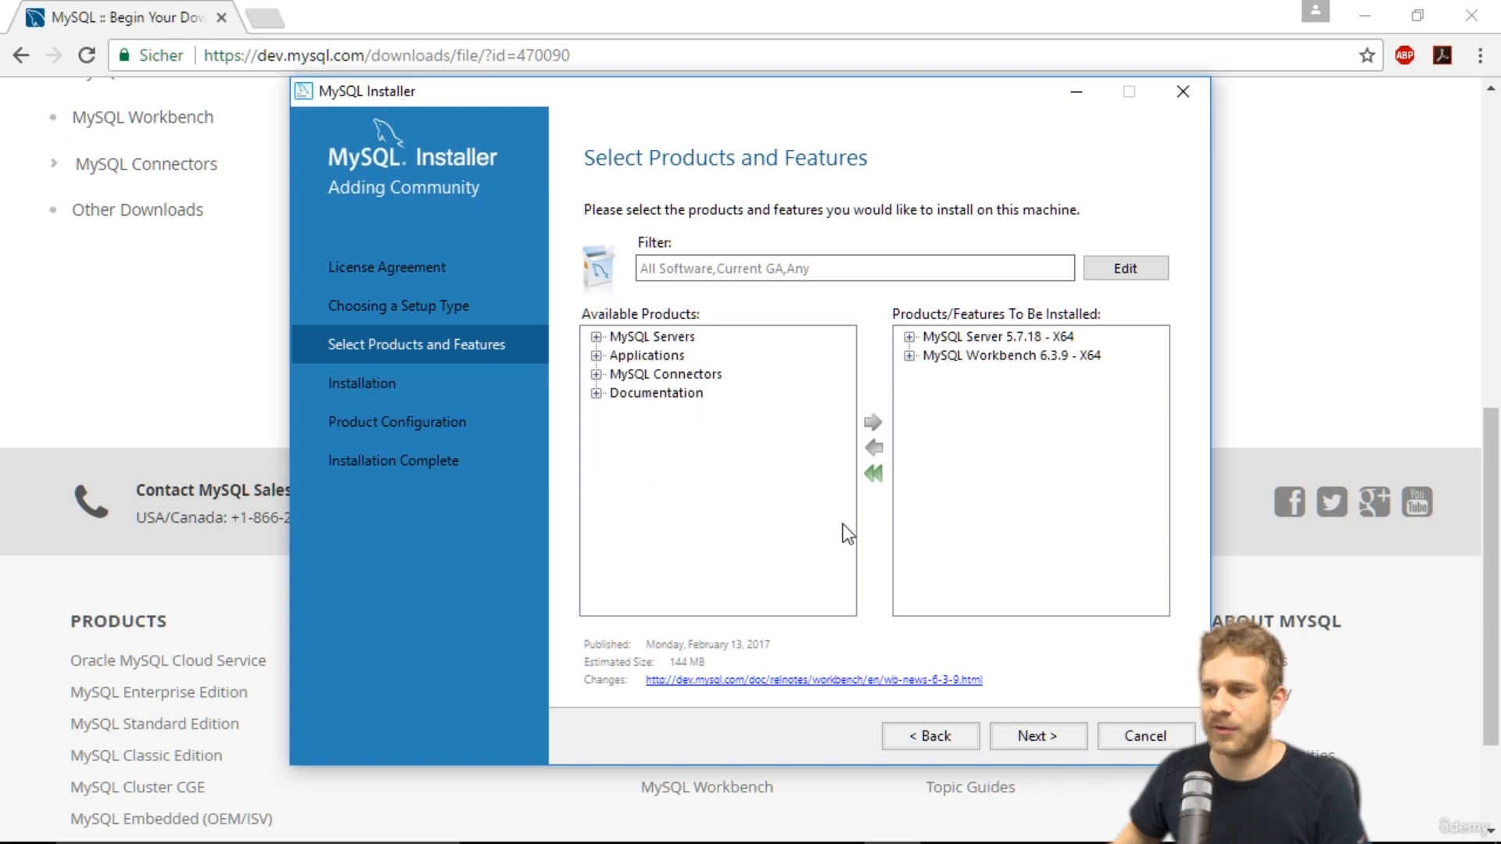
pyautogui.click(1035, 738)
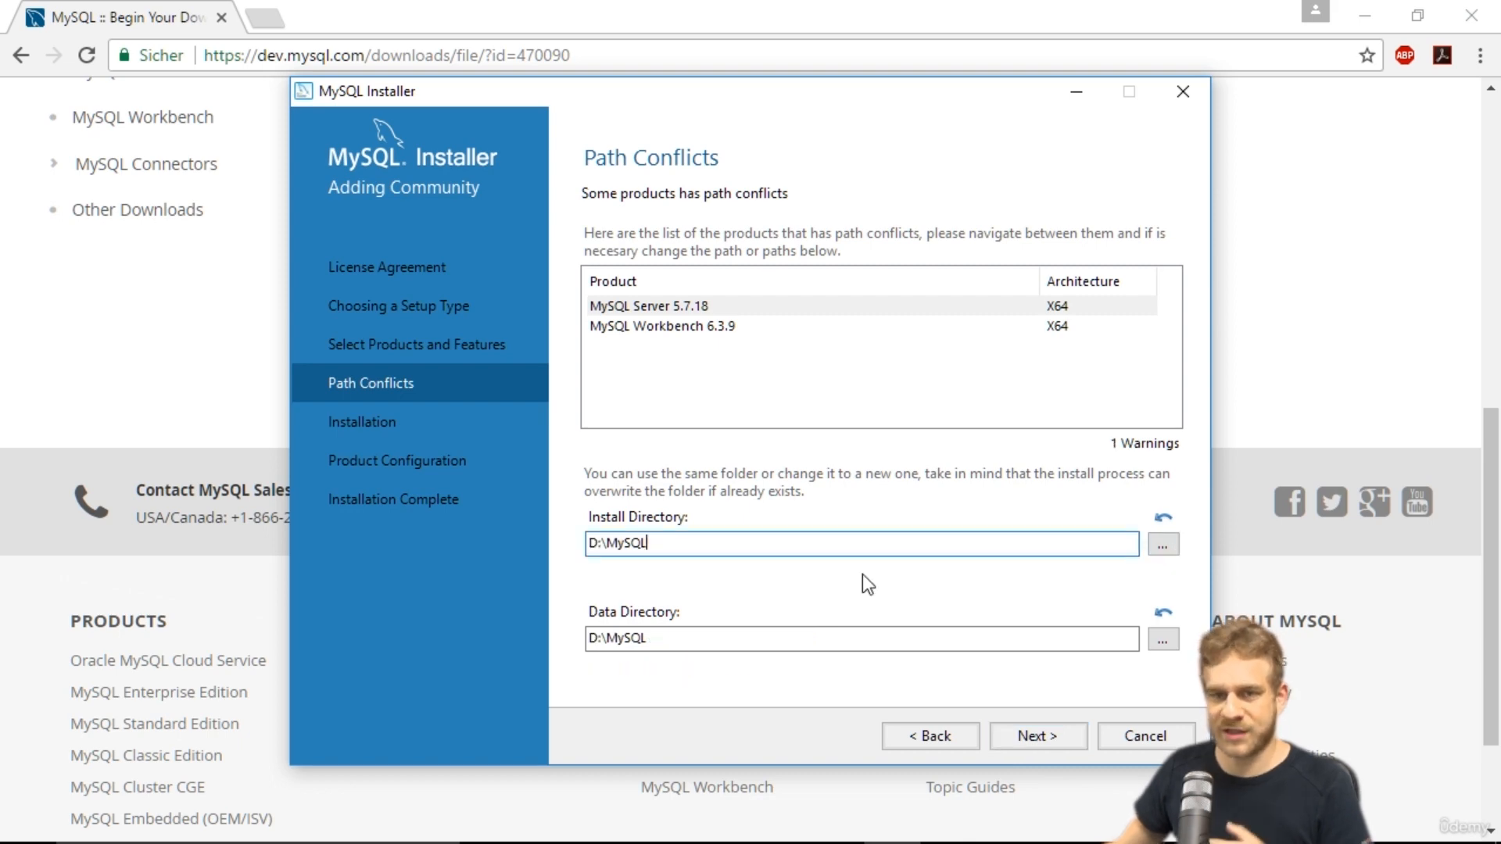
pyautogui.click(1025, 729)
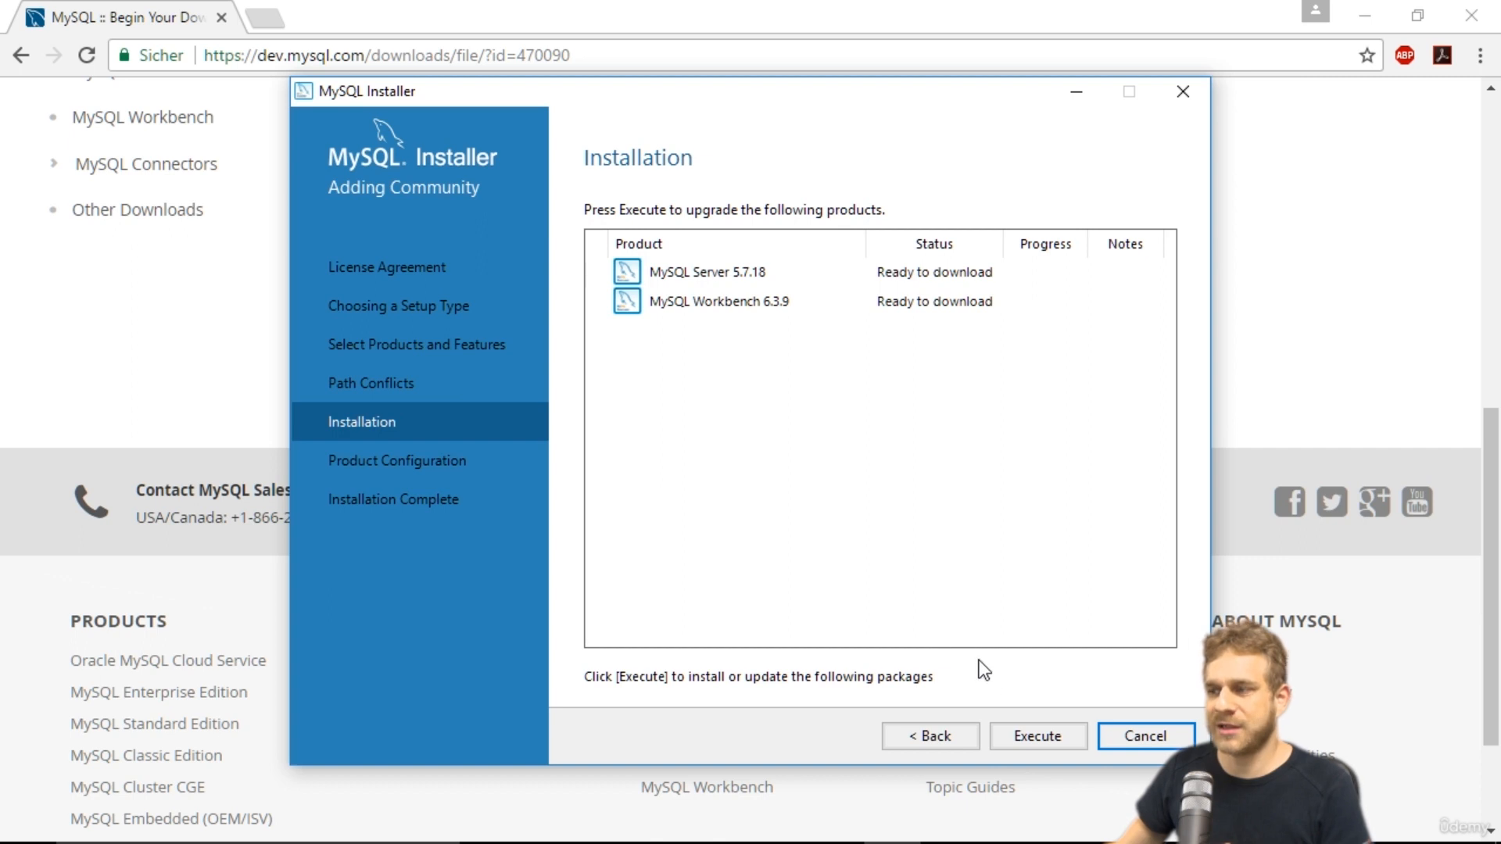
pyautogui.click(1033, 737)
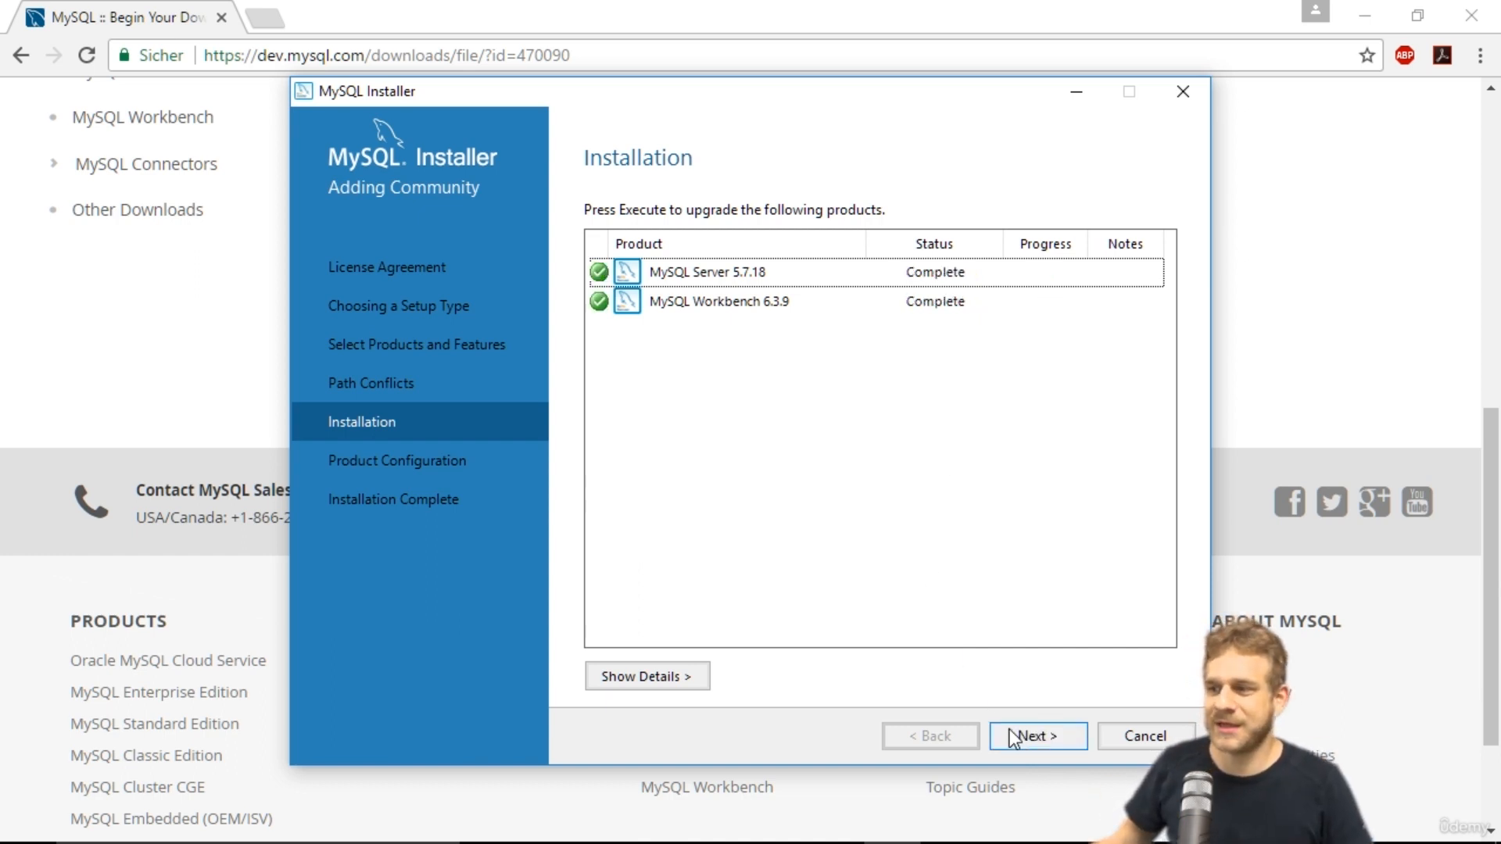
# Configure MySQL Server 5.7.18 as a standalone Development Machine on port 3306 with advanced options shown.
pyautogui.click(1038, 736)
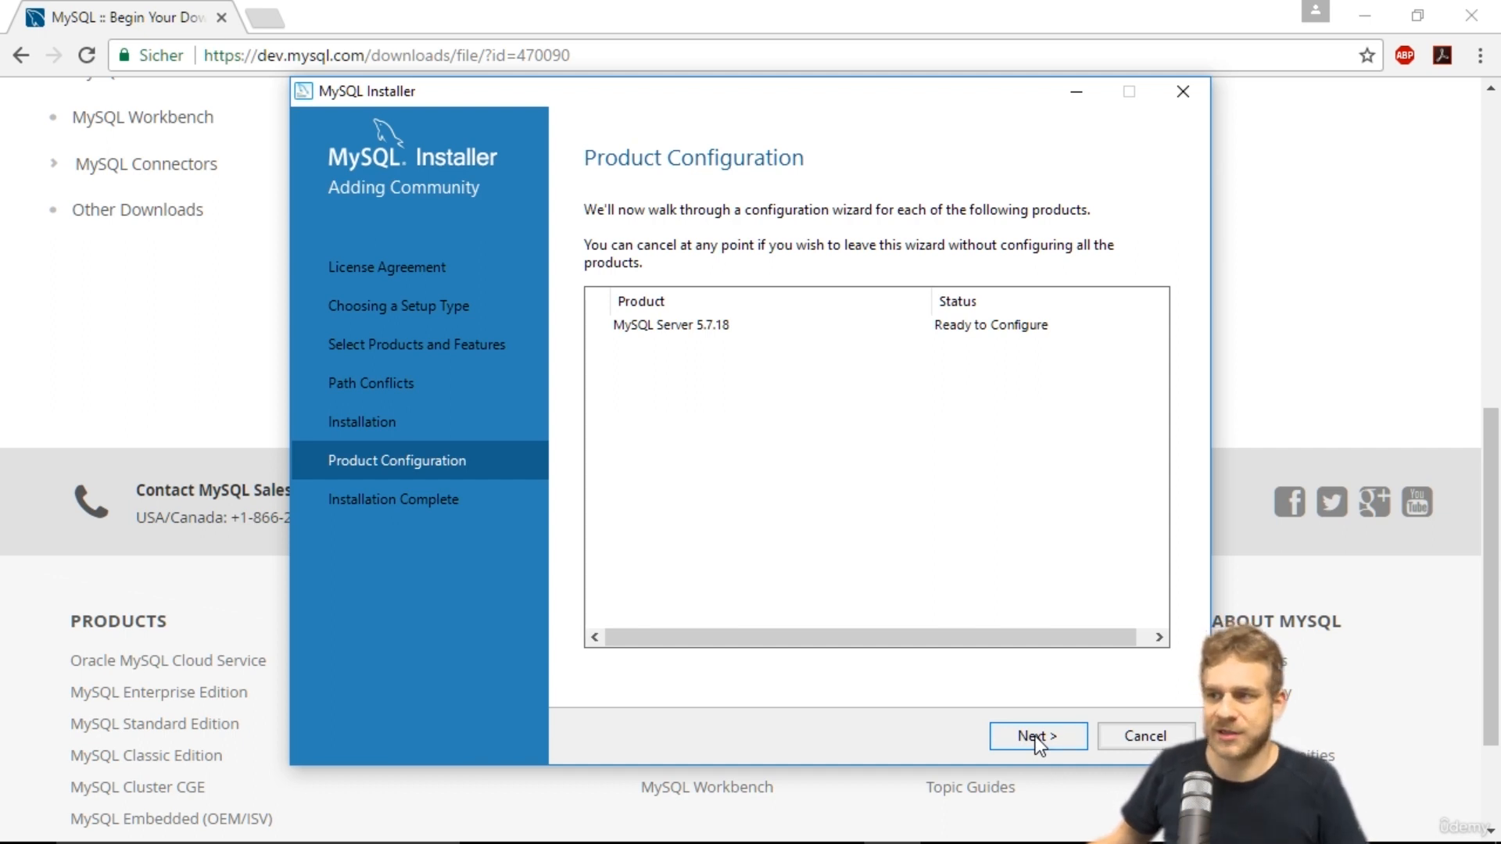
pyautogui.click(1037, 737)
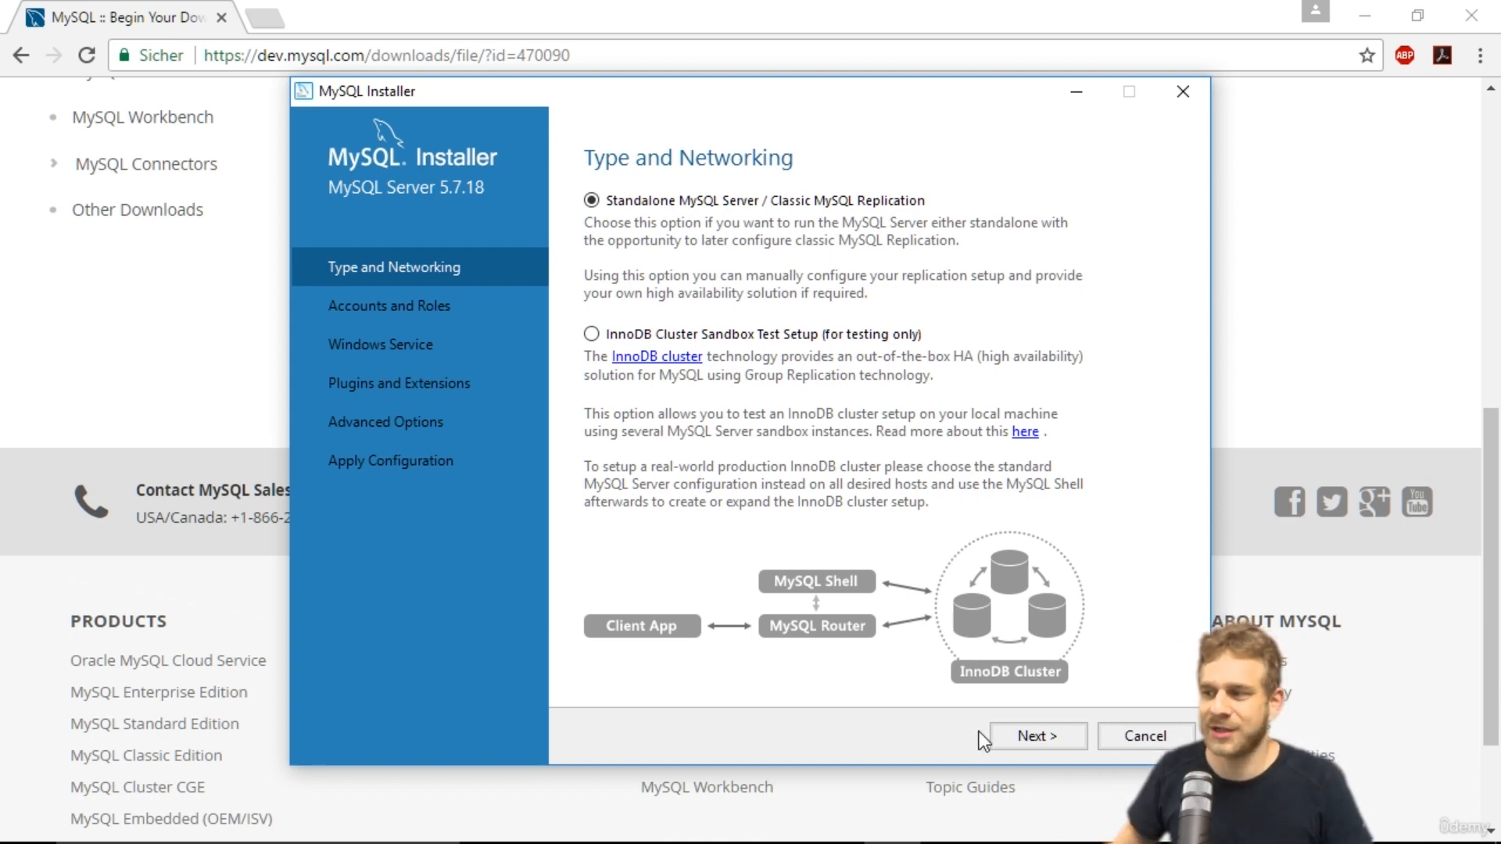
pyautogui.click(1021, 738)
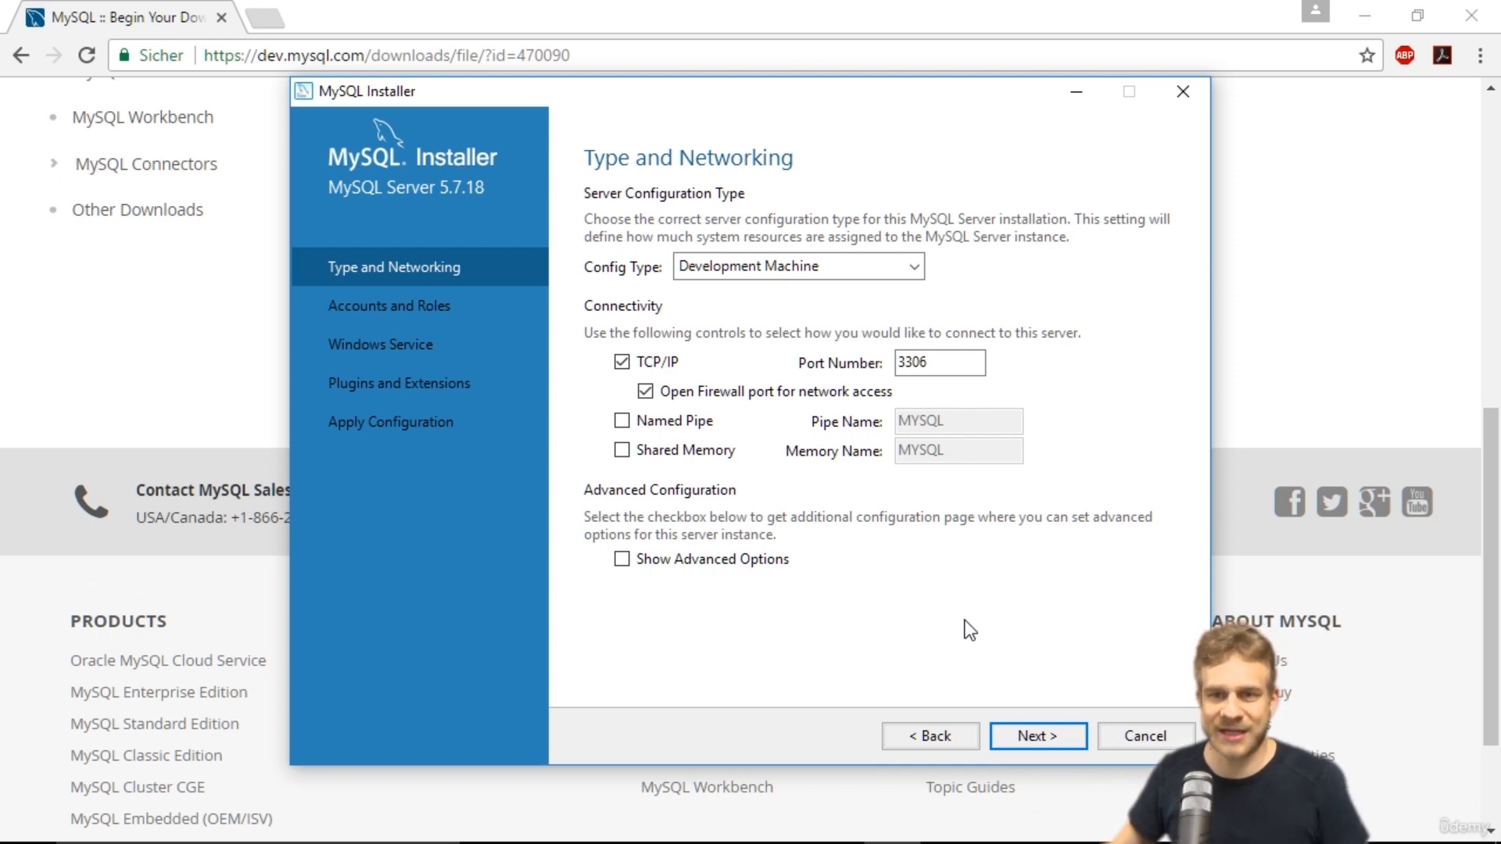
pyautogui.click(616, 561)
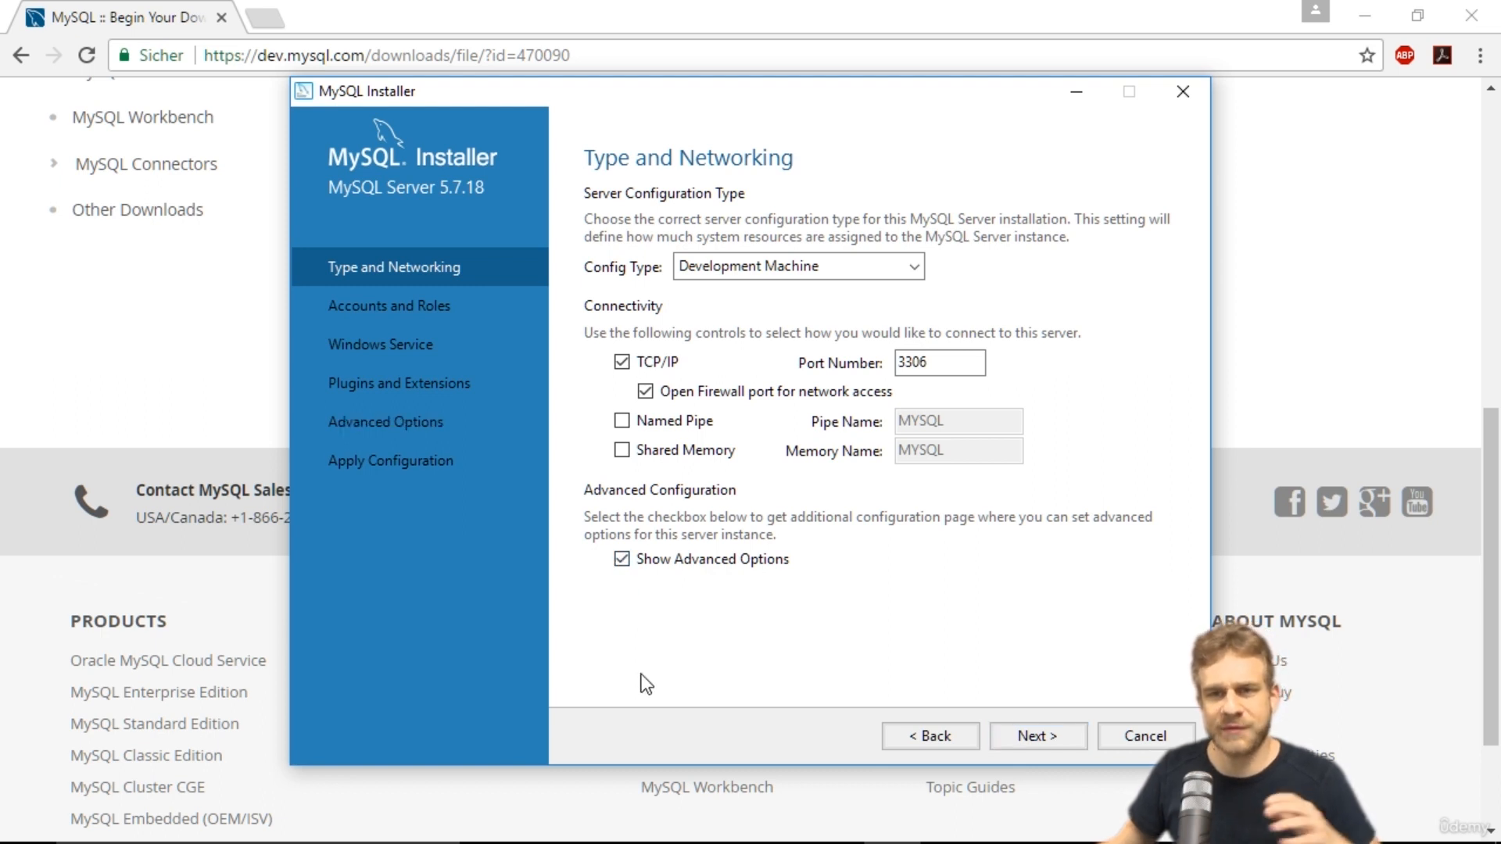
pyautogui.click(1034, 740)
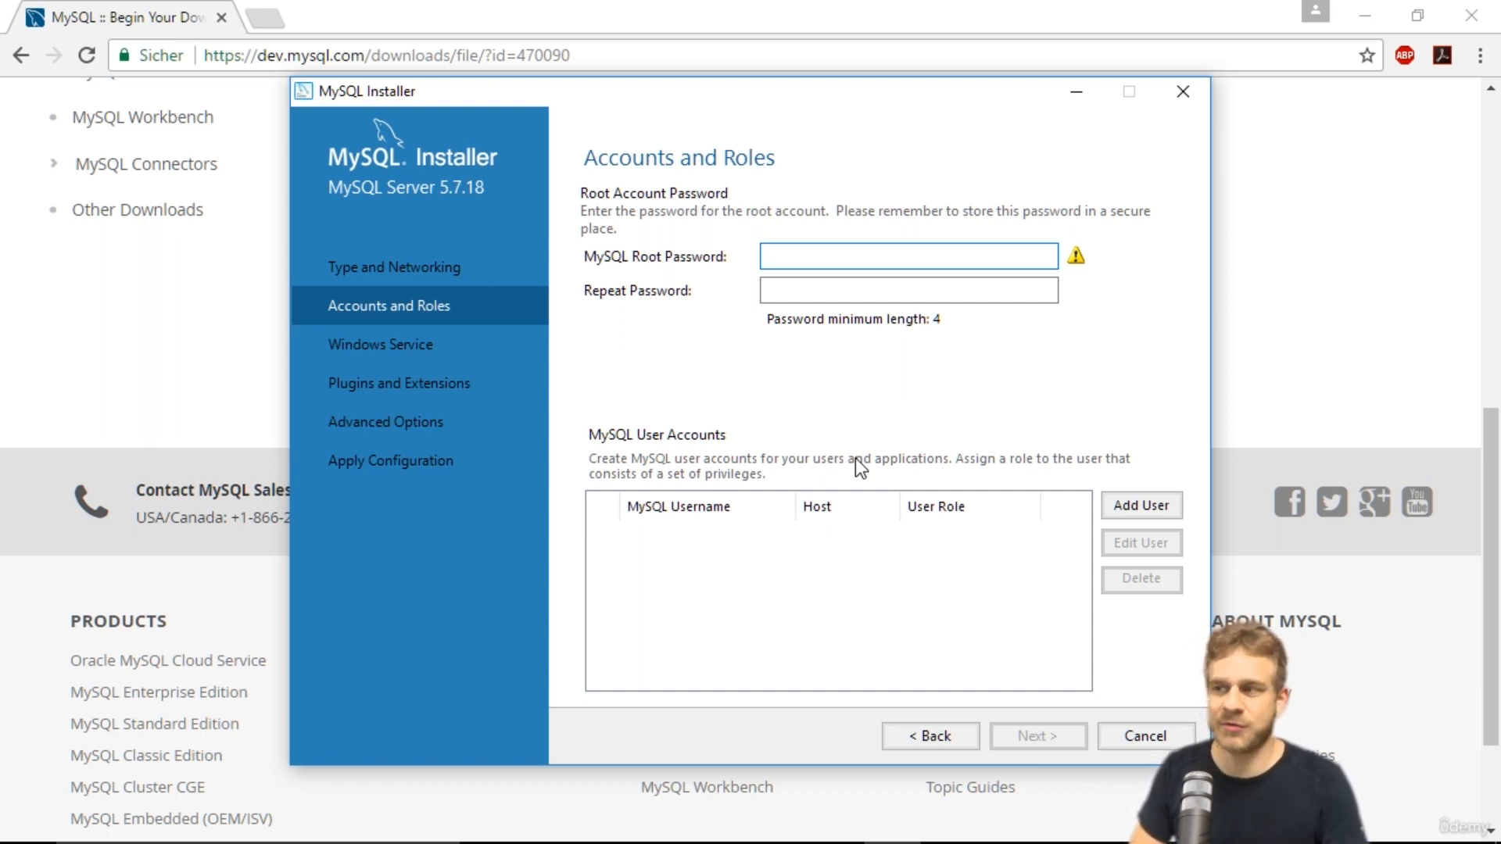
# Enter a MySQL root password and erase it again.
pyautogui.write('••••••')
pyautogui.press('BackSpace')
pyautogui.press('BackSpace')
pyautogui.press('BackSpace')
pyautogui.press('BackSpace')
pyautogui.press('BackSpace')
pyautogui.press('BackSpace')
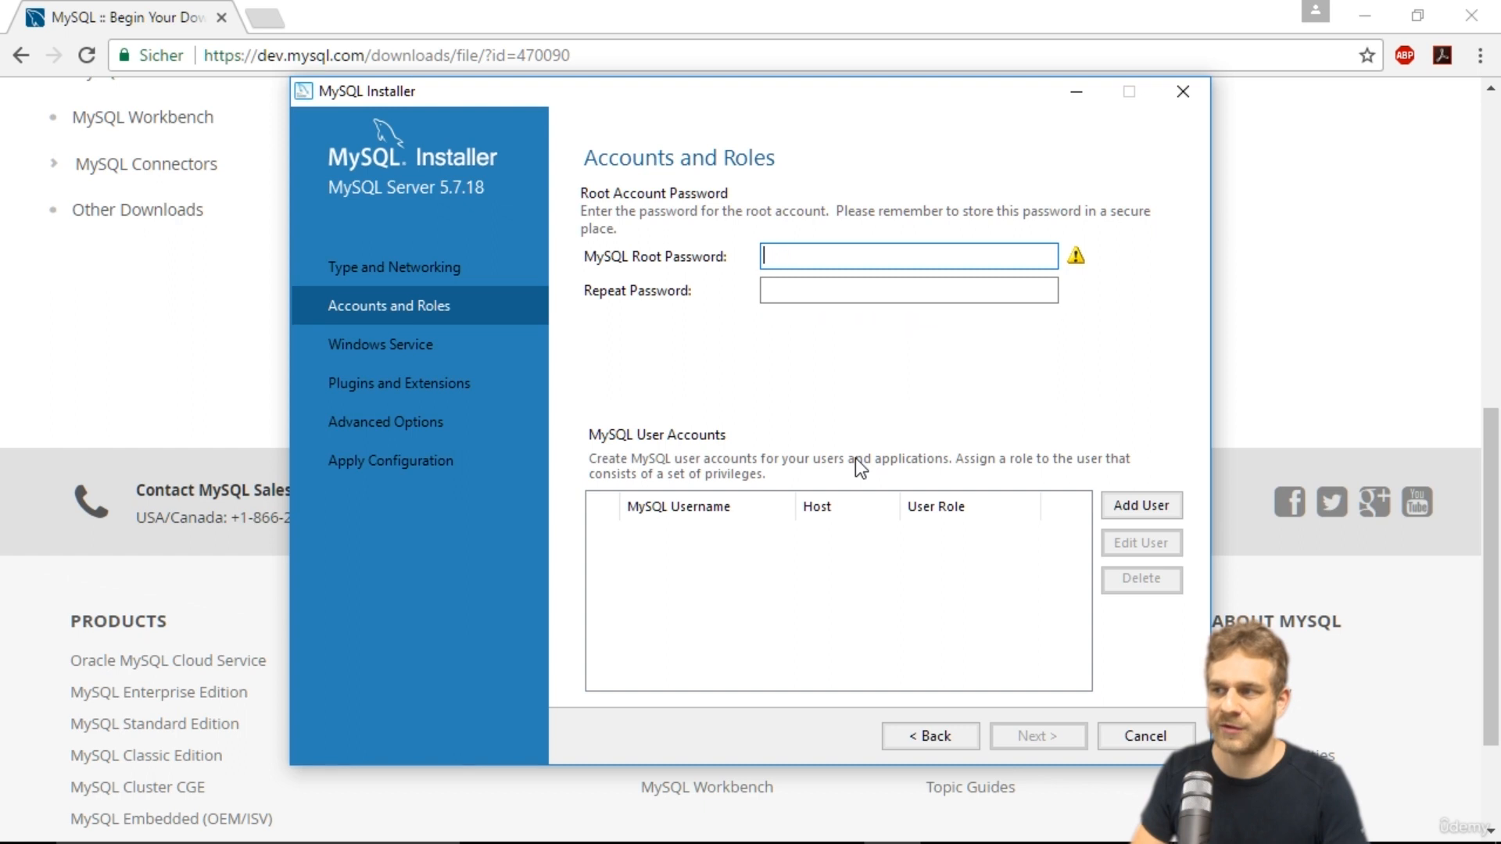
# Enter and repeat the MySQL root account password and continue.
pyautogui.write('•••••••')
pyautogui.press('Tab')
pyautogui.write('•••••••')
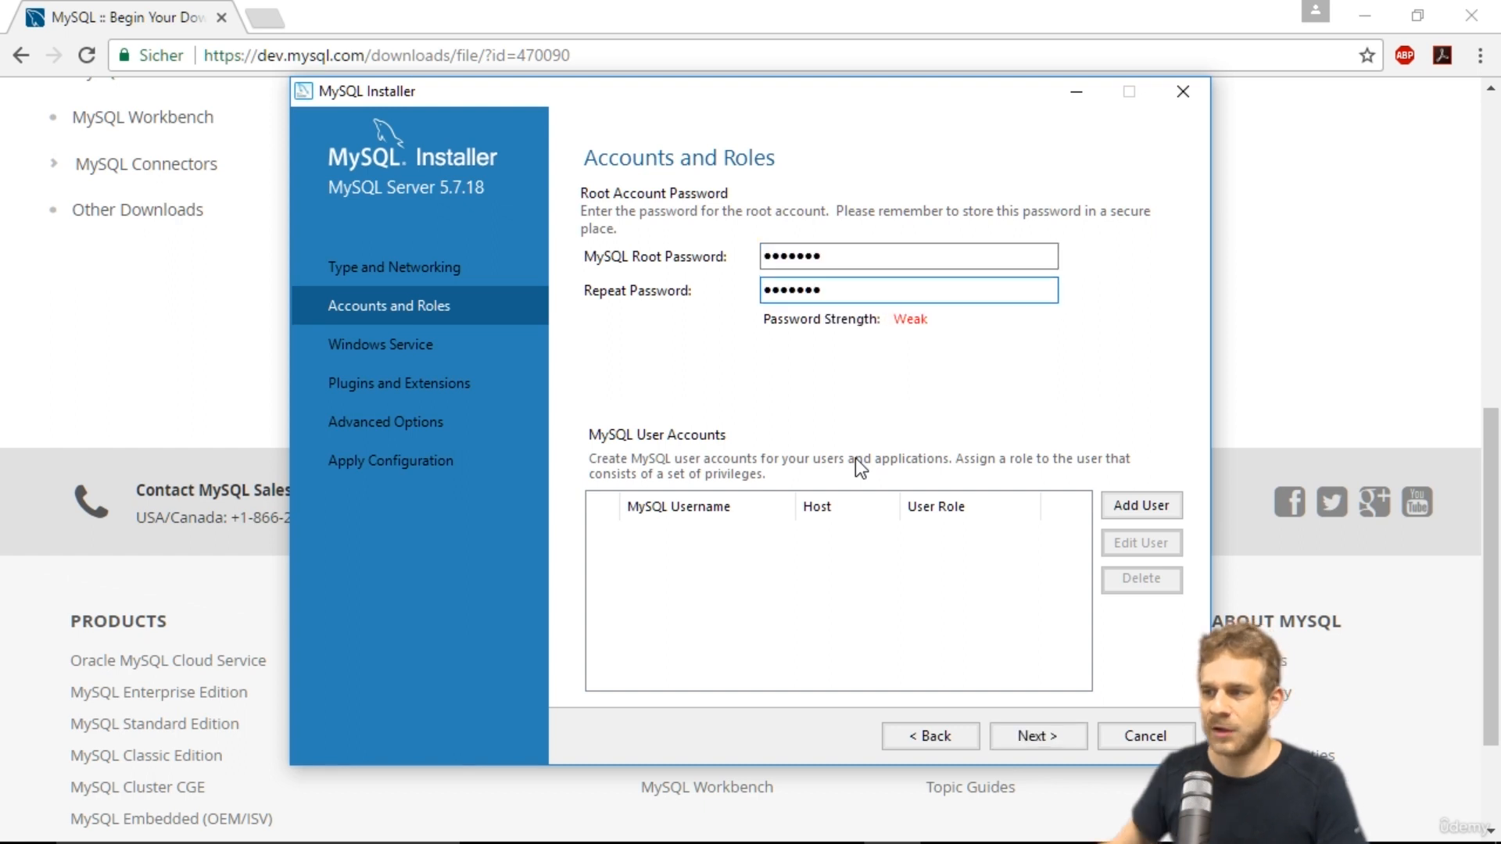
pyautogui.click(1043, 729)
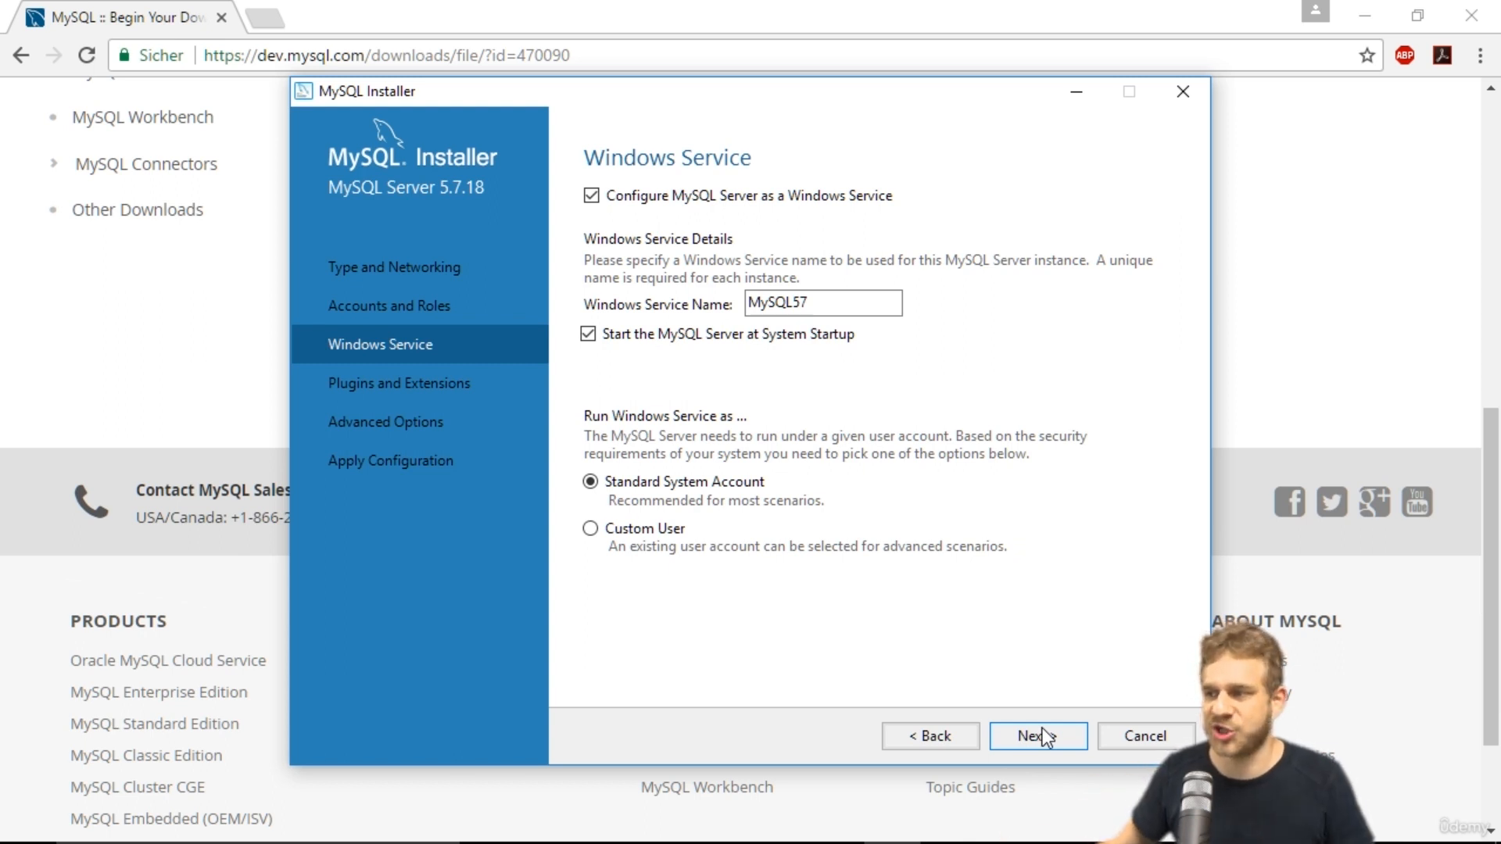
# Keep the default Windows Service, Plugins and Extensions, and logging options.
pyautogui.click(1040, 736)
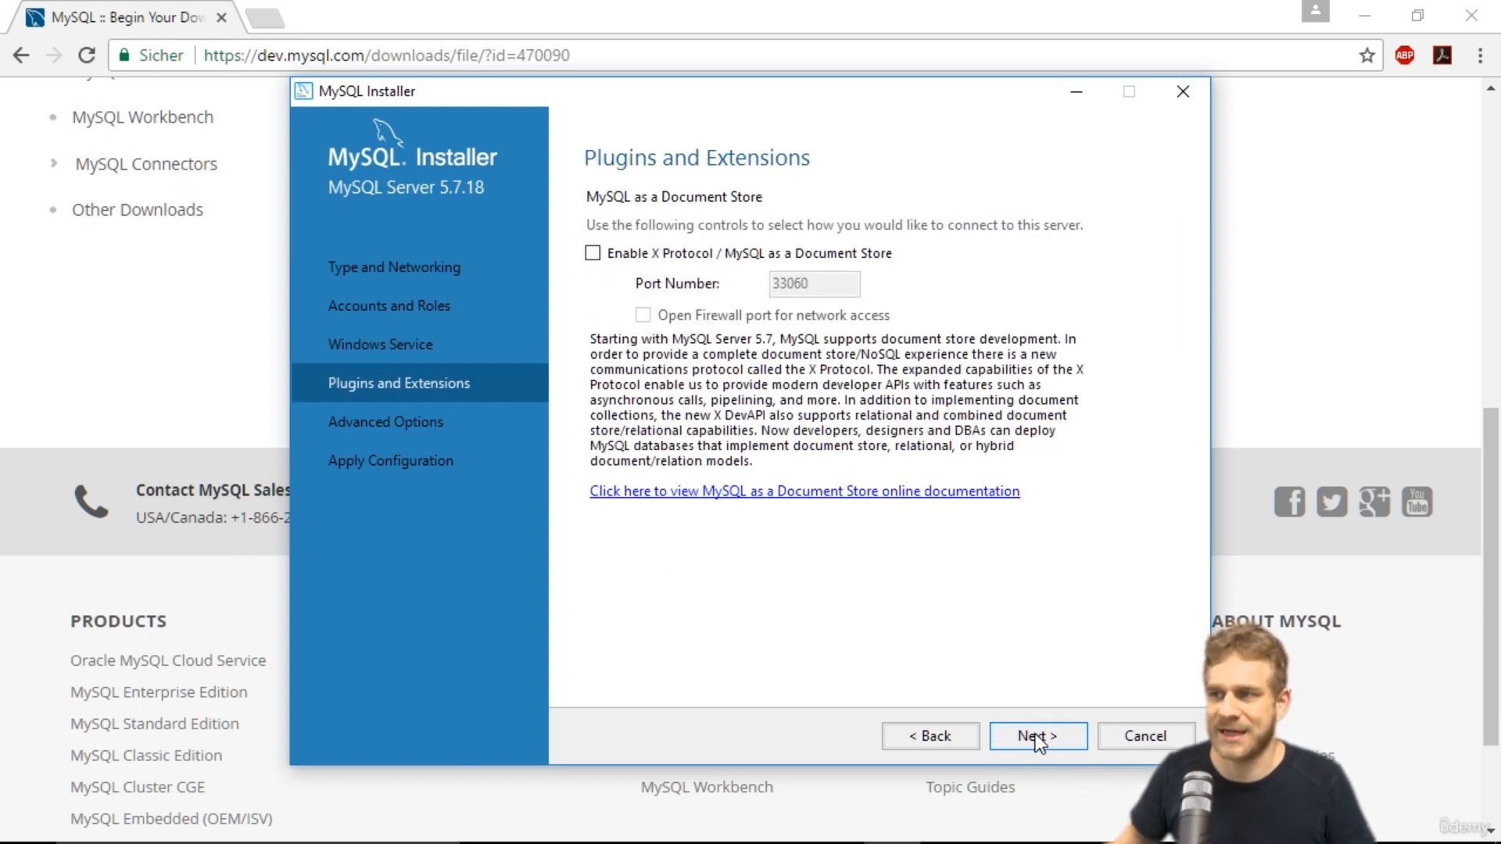
pyautogui.click(1038, 737)
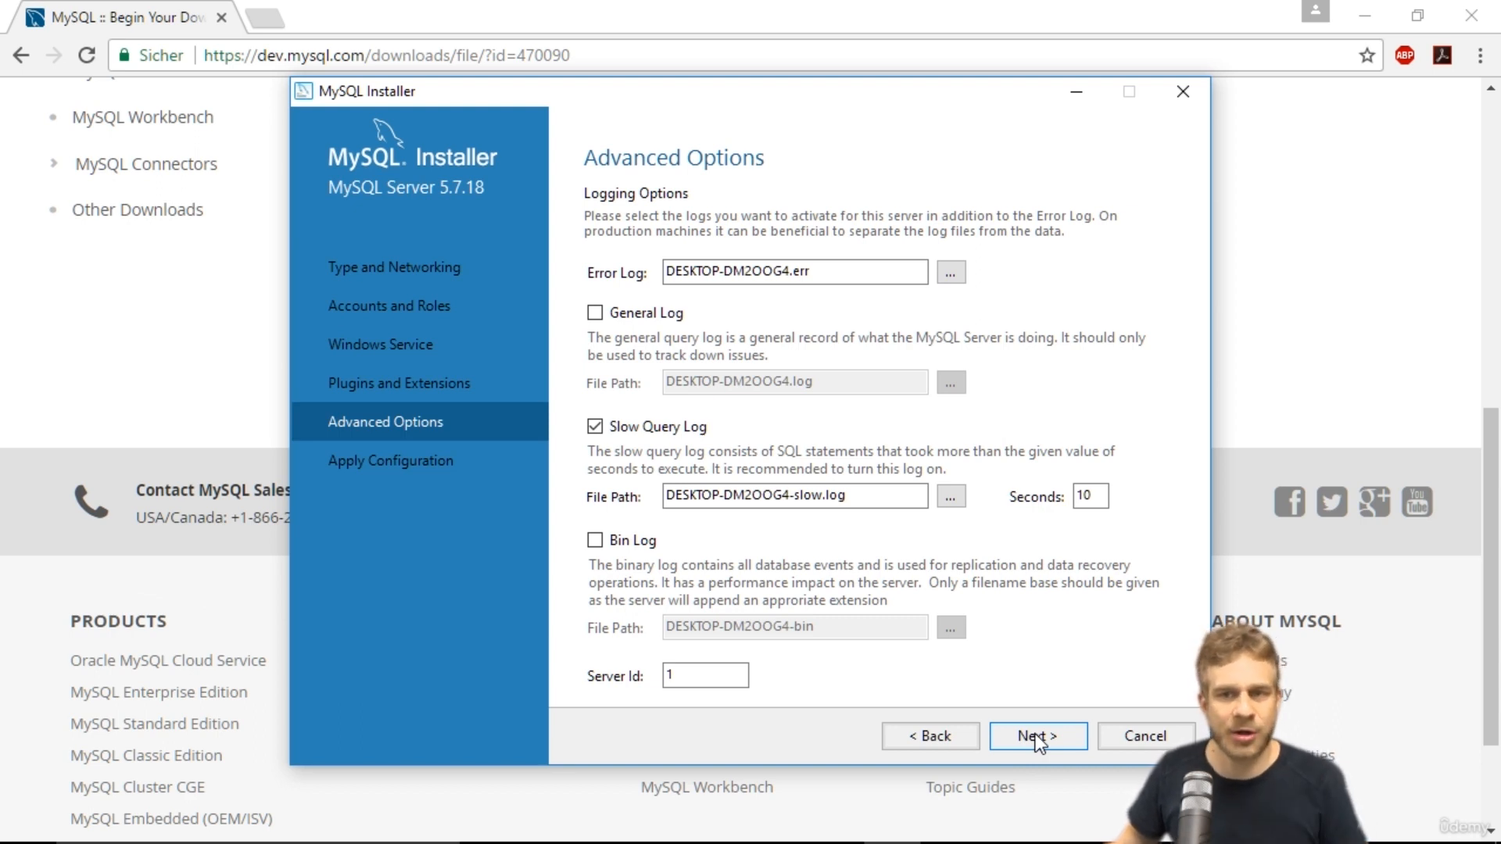
pyautogui.click(1036, 737)
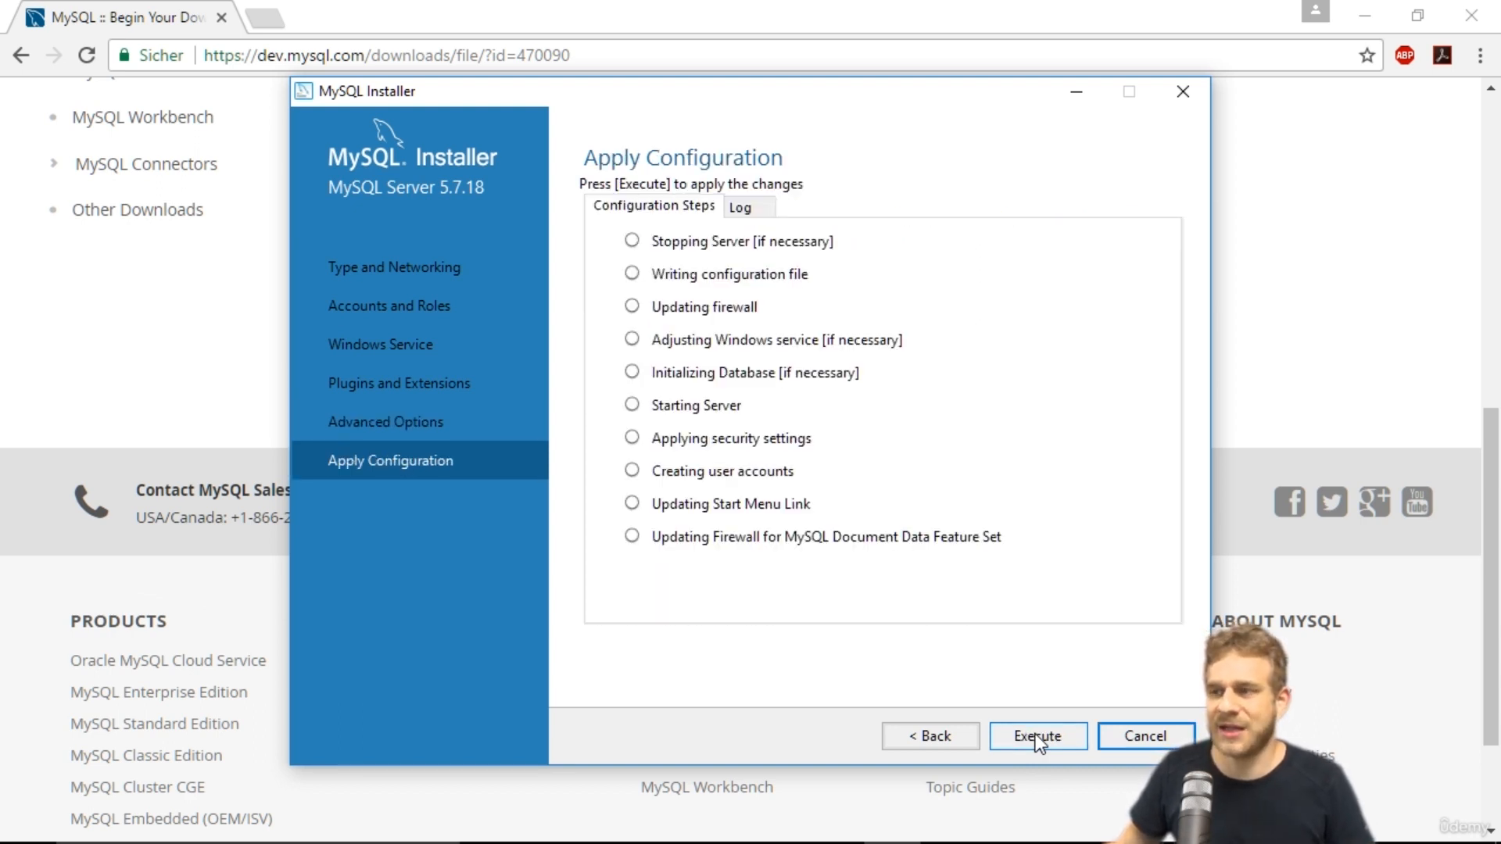
# Execute the server configuration, finish the installer and launch MySQL Workbench after setup.
pyautogui.click(1038, 739)
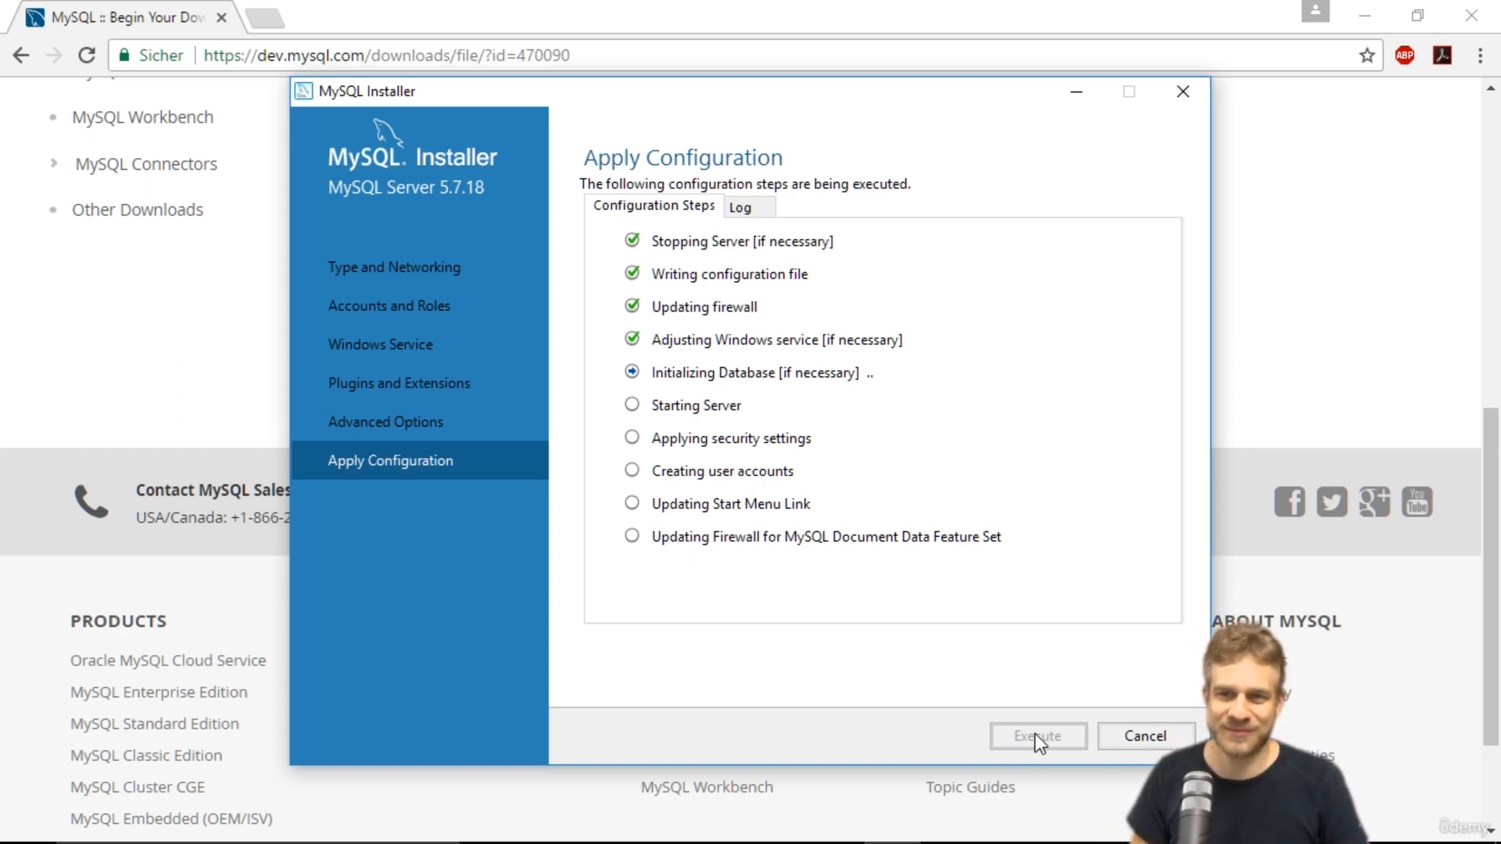
pyautogui.click(1151, 737)
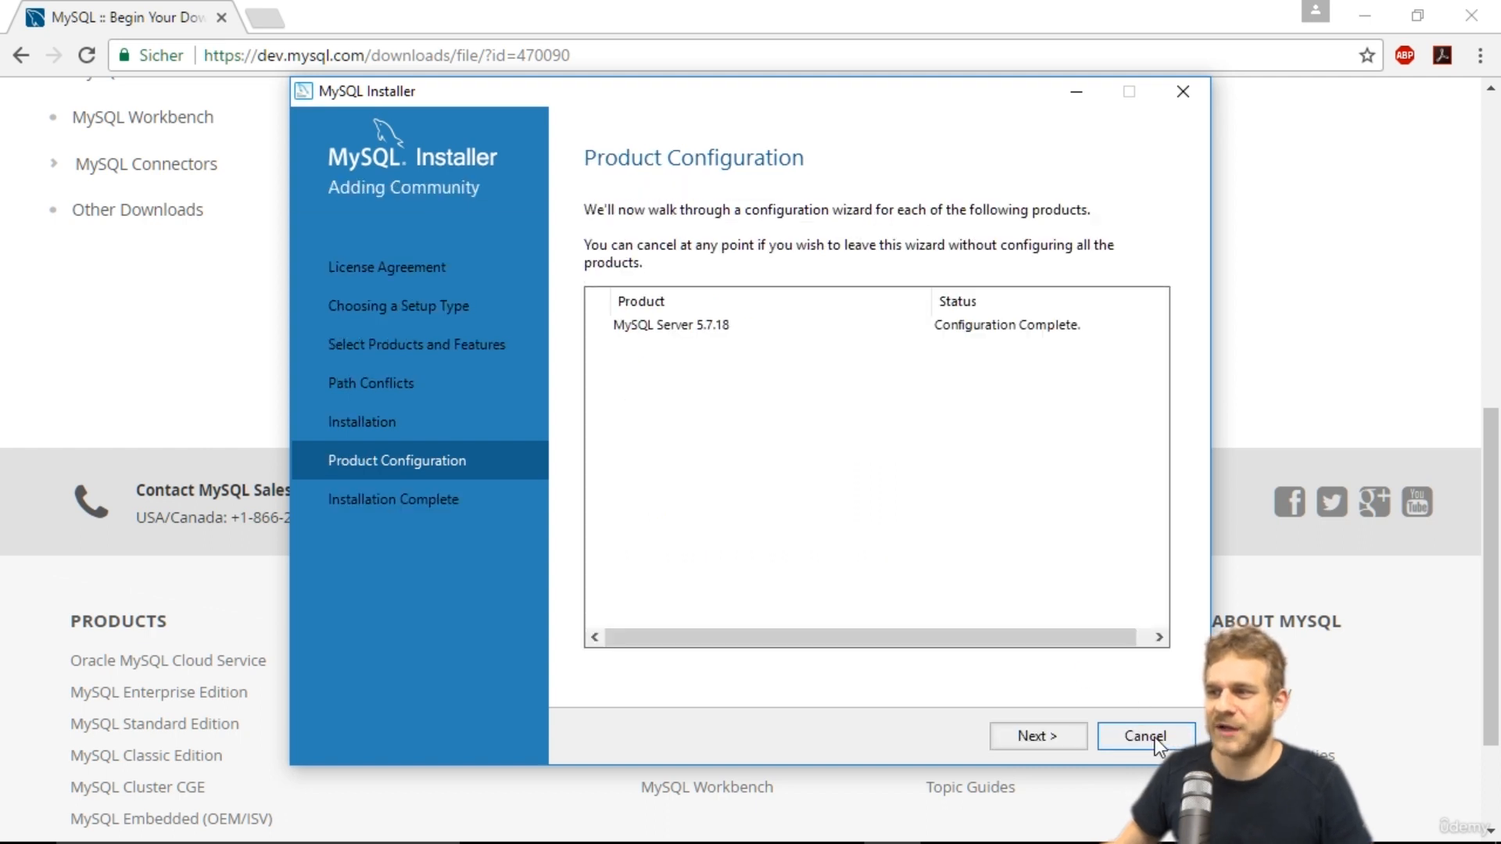
pyautogui.click(1062, 735)
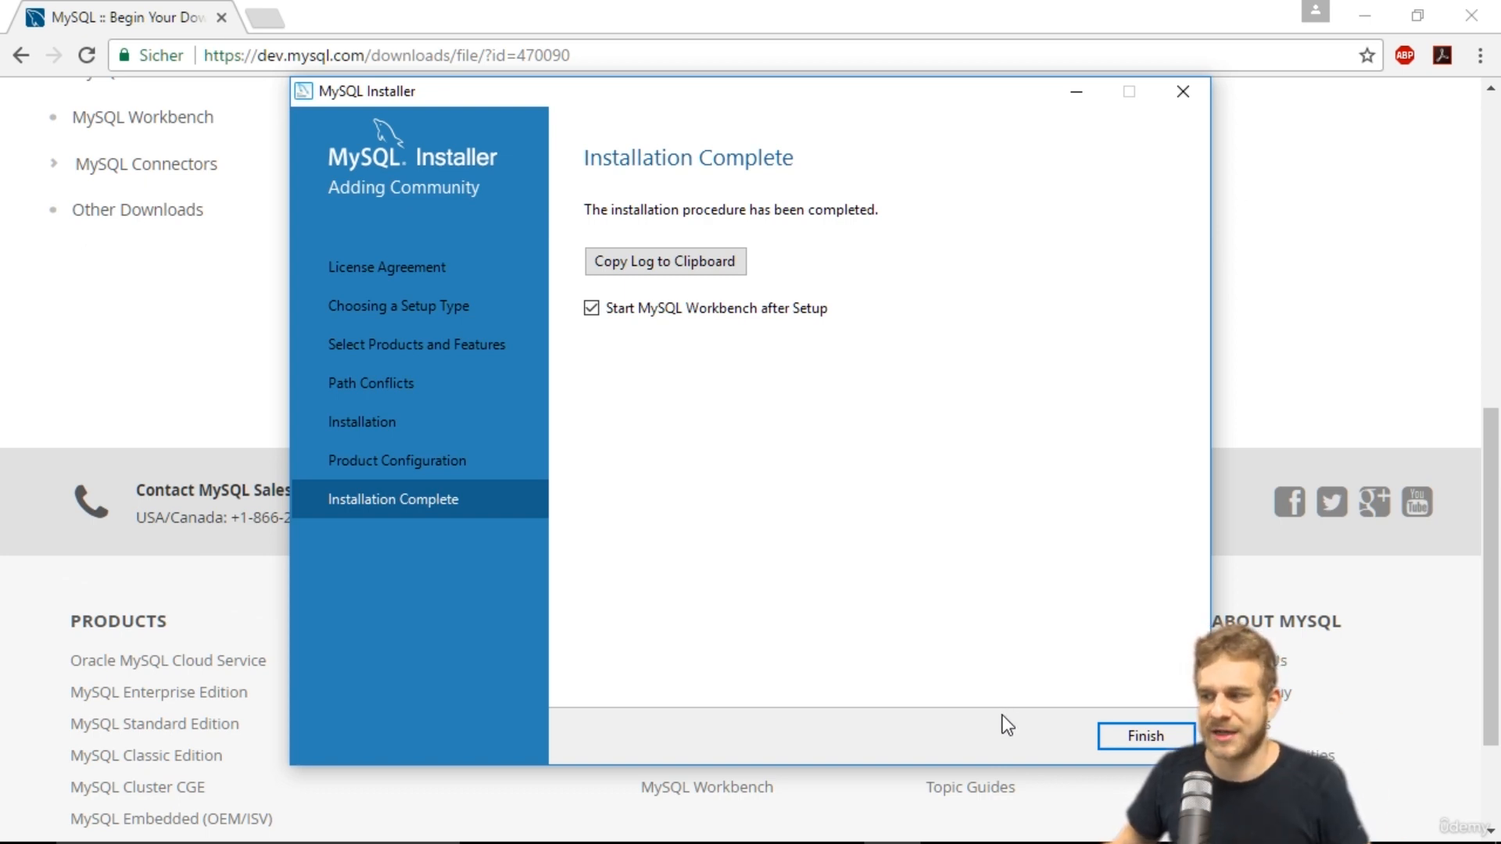
pyautogui.click(1145, 737)
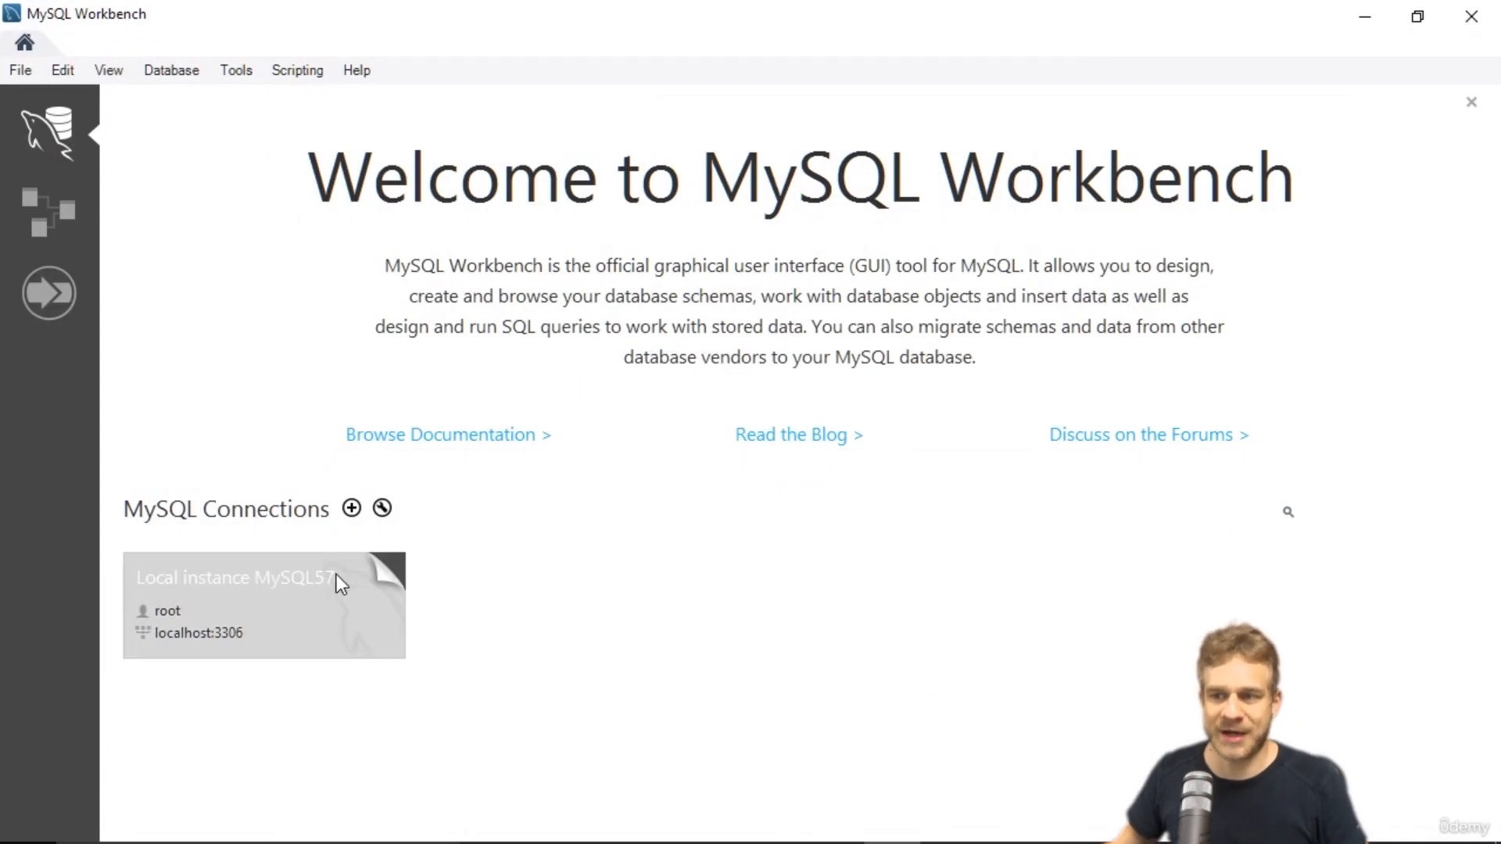
# Open the Local instance MySQL57 connection and enter the root password.
pyautogui.click(203, 590)
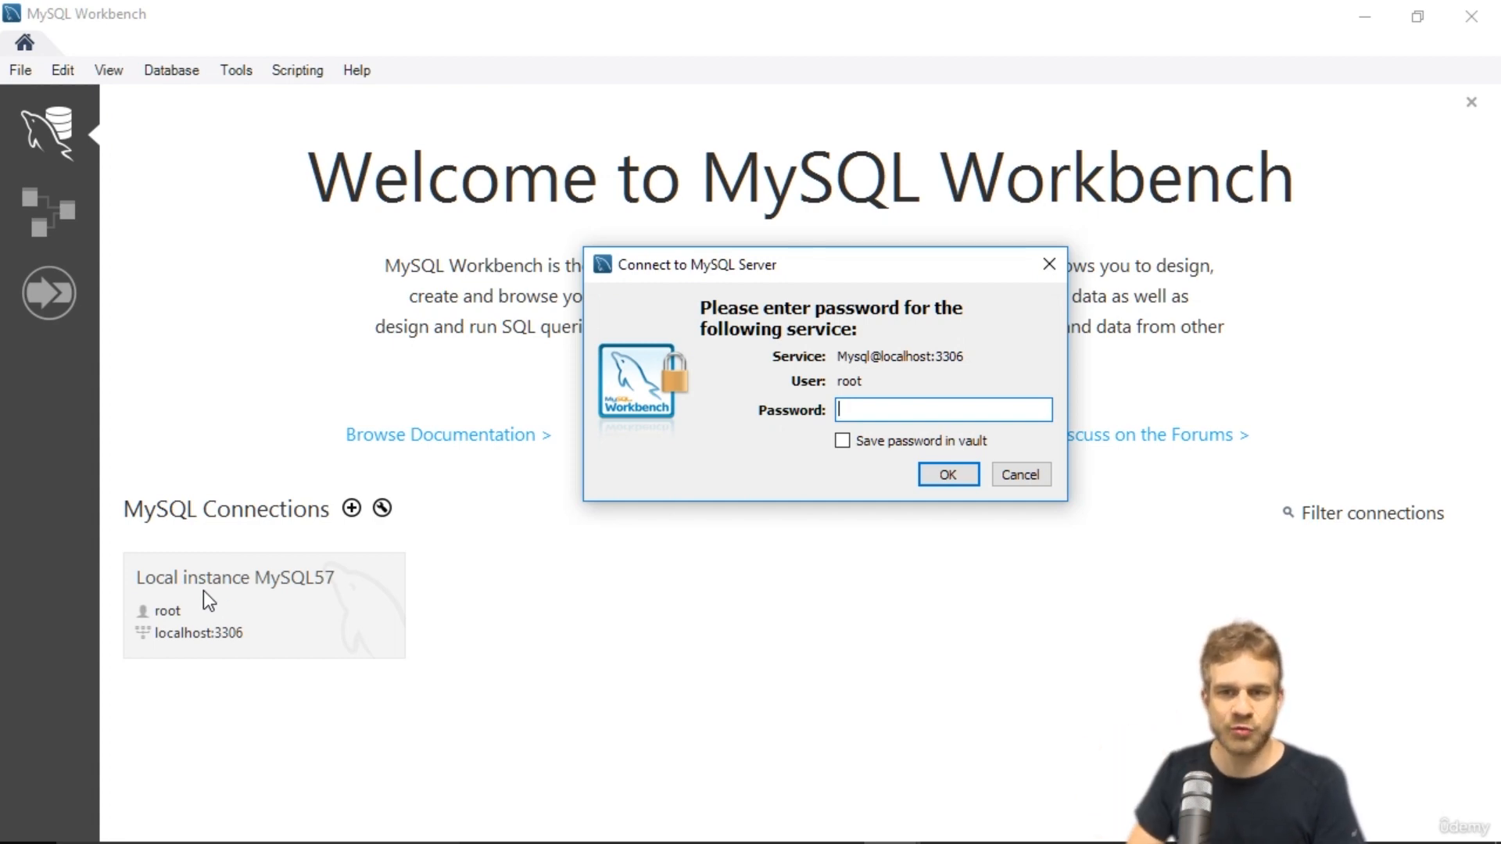
pyautogui.write('*******')
pyautogui.press('Return')
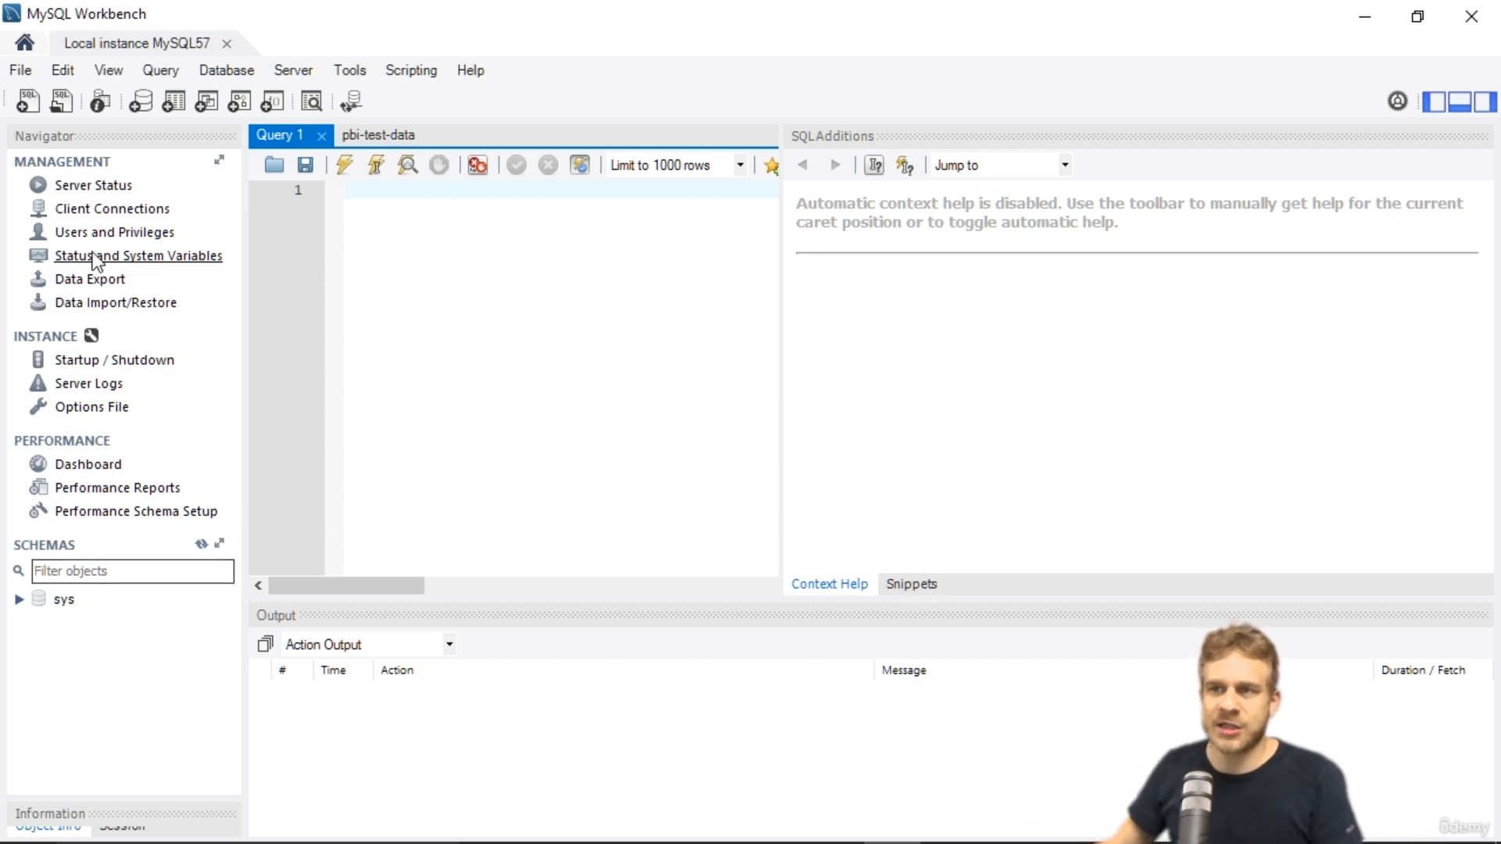
# Create a new schema named pbi-test and apply its CREATE SCHEMA script.
pyautogui.click(145, 110)
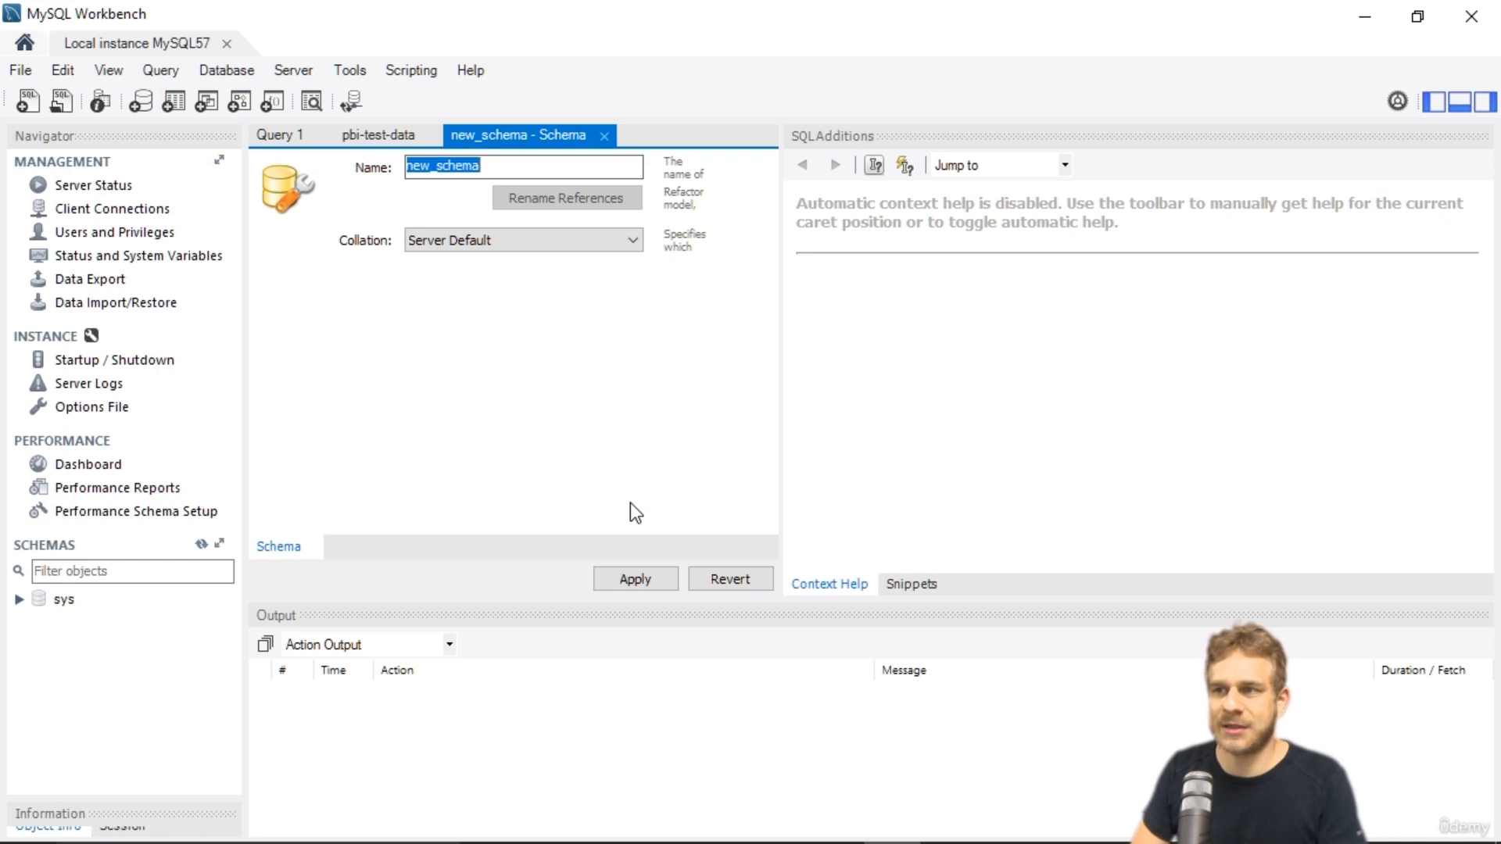
pyautogui.write('pbi-test')
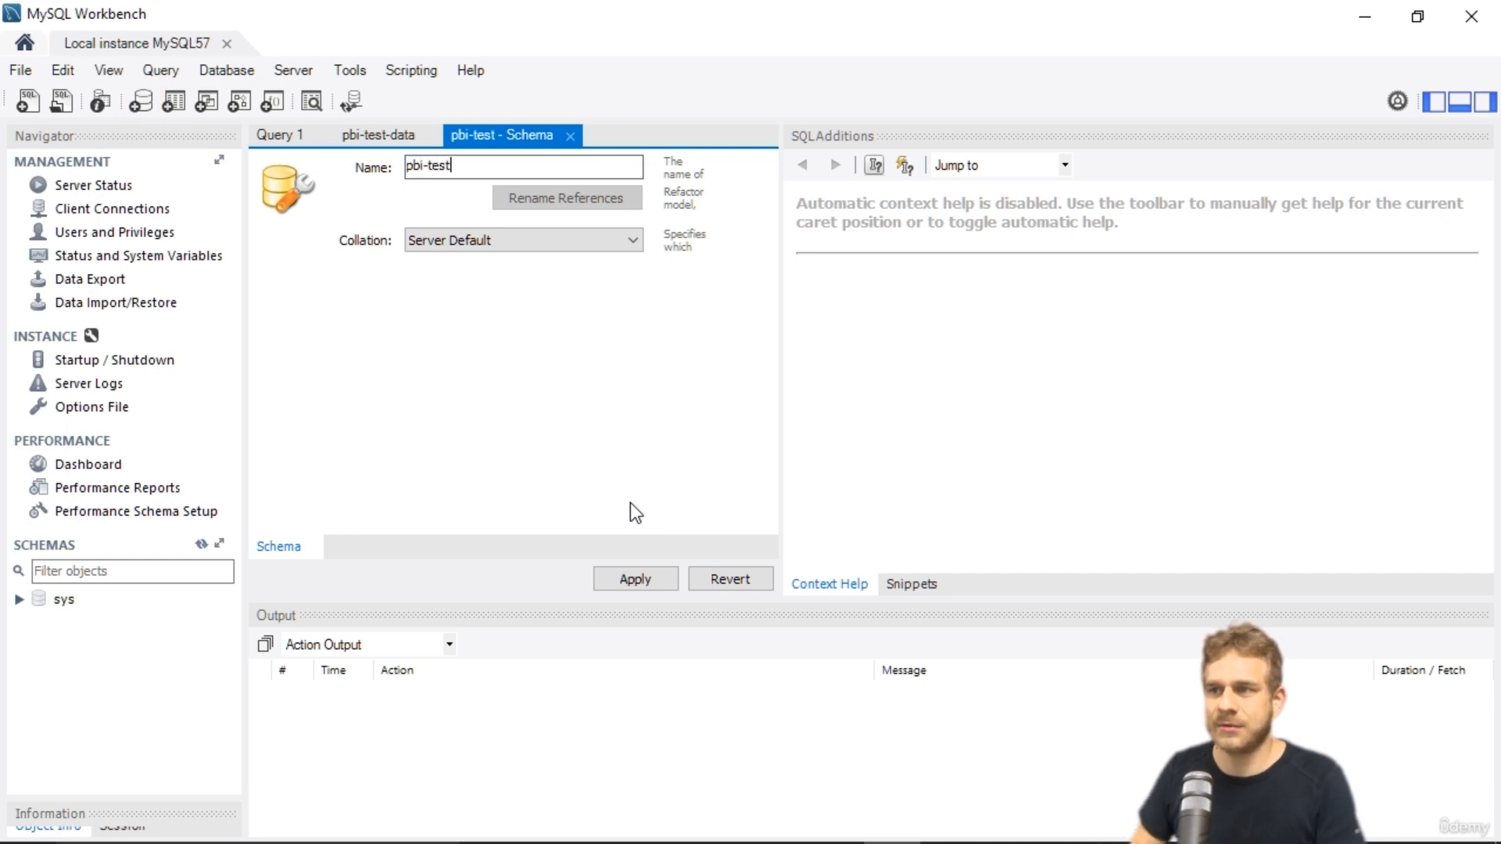
pyautogui.click(645, 578)
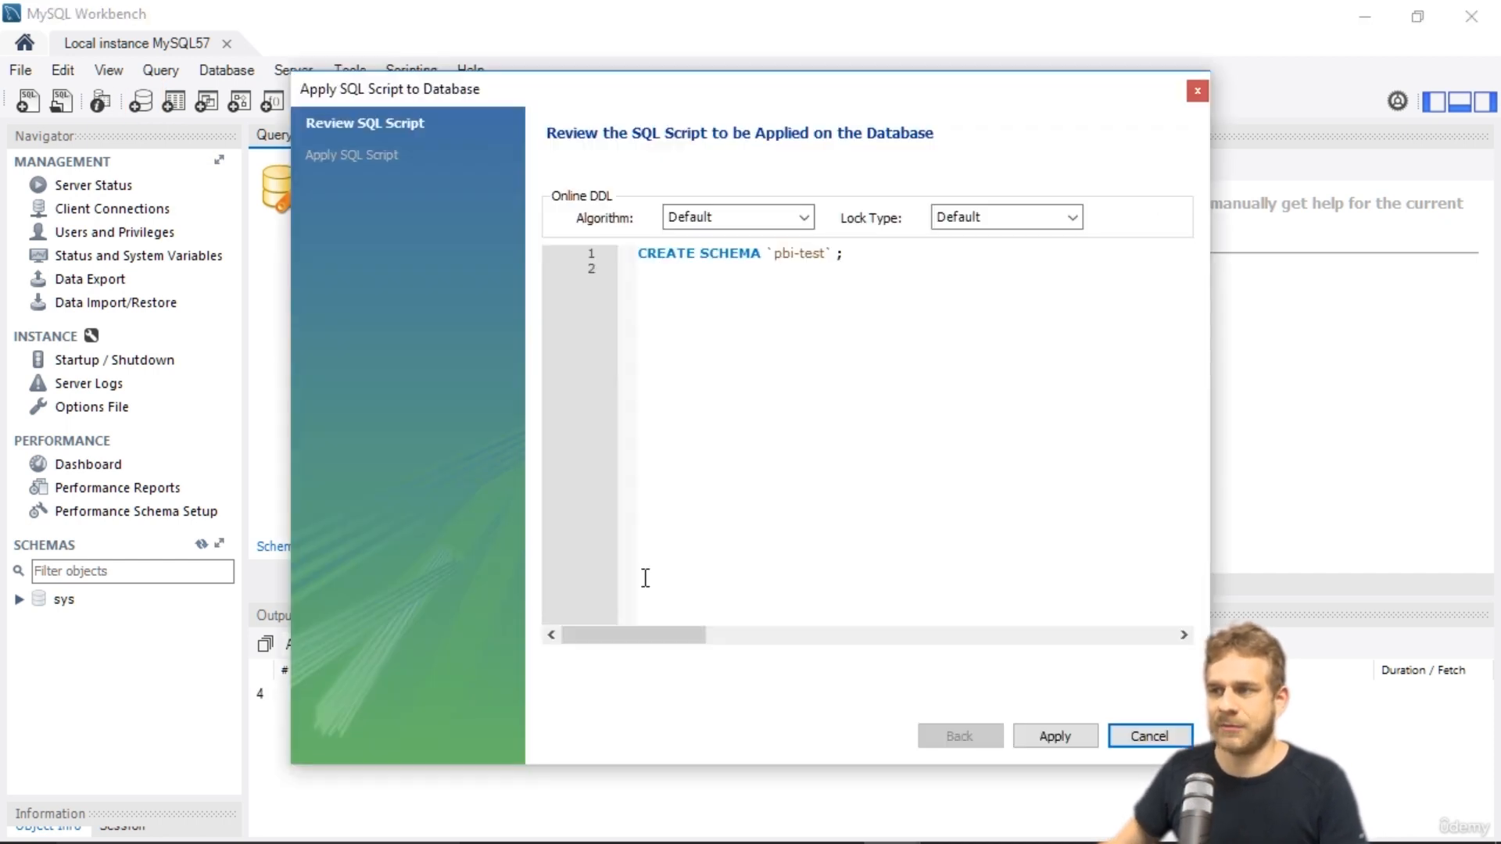
pyautogui.click(1079, 735)
pyautogui.click(1055, 736)
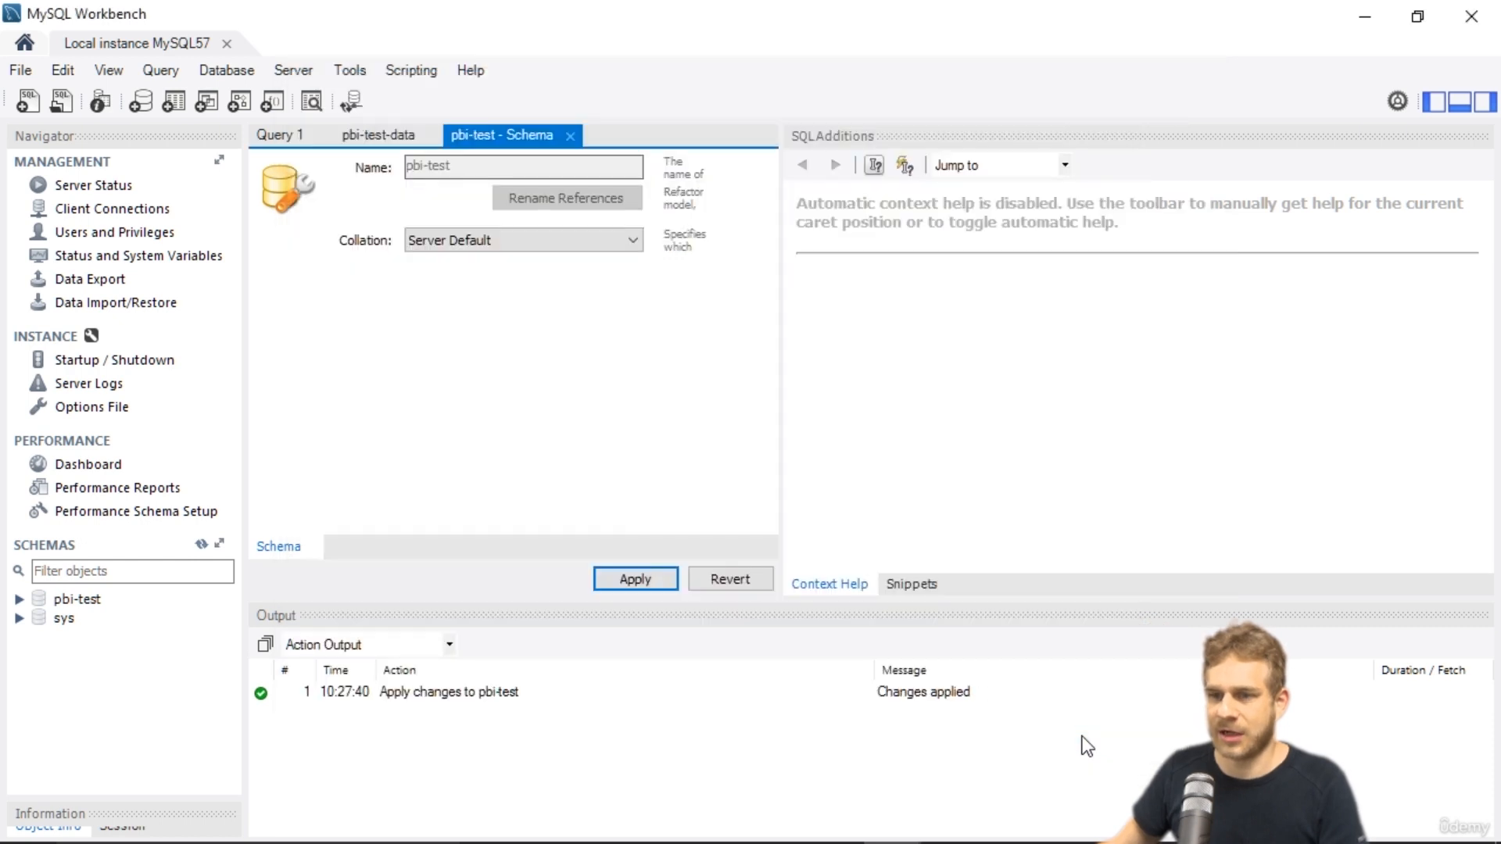
# Expand the pbi-test schema and set it as the default schema.
pyautogui.click(19, 599)
pyautogui.click(86, 601)
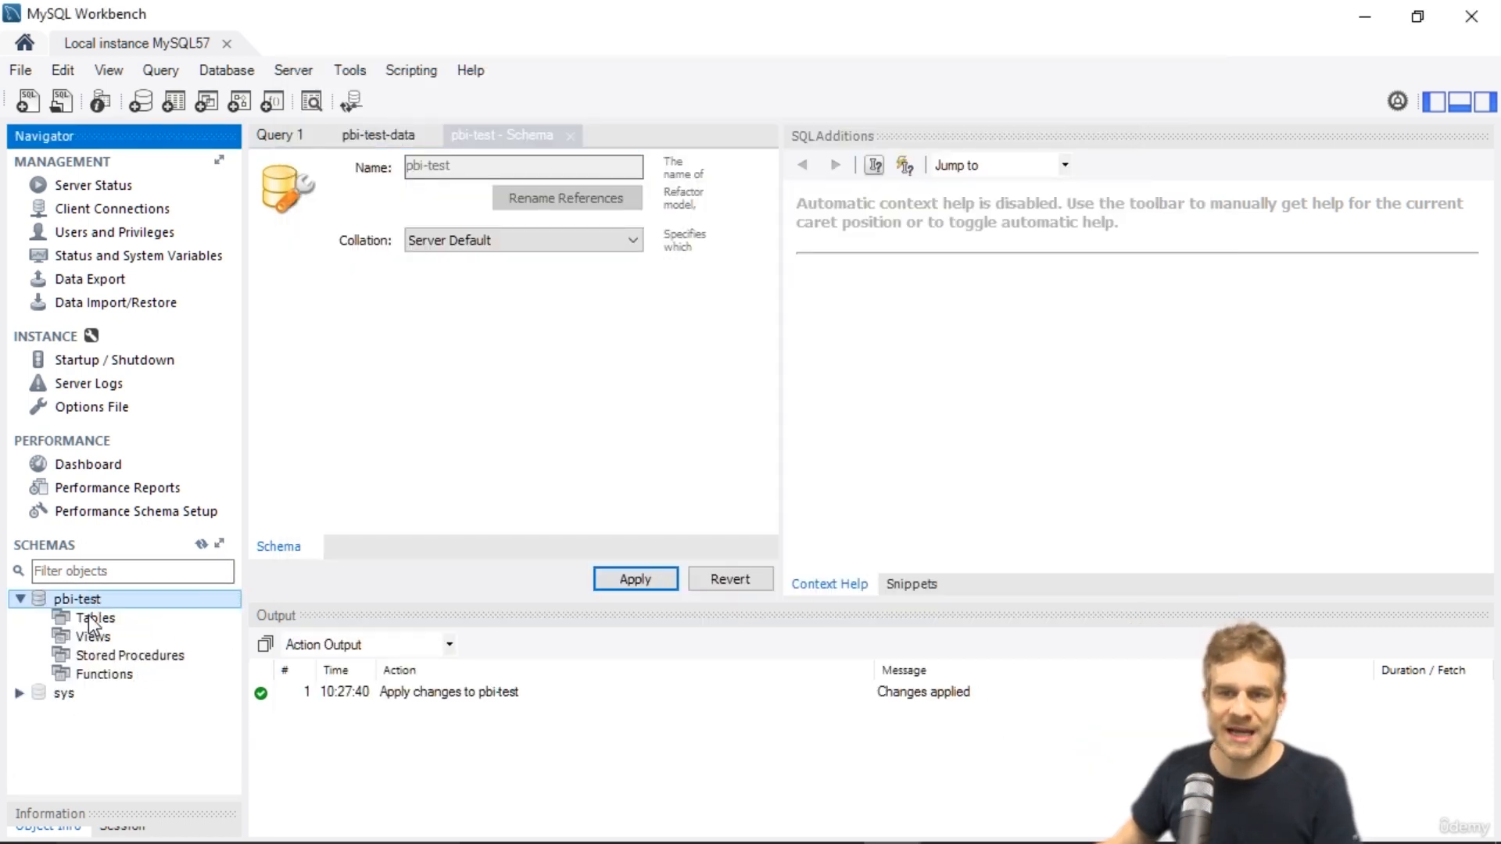
pyautogui.click(170, 102)
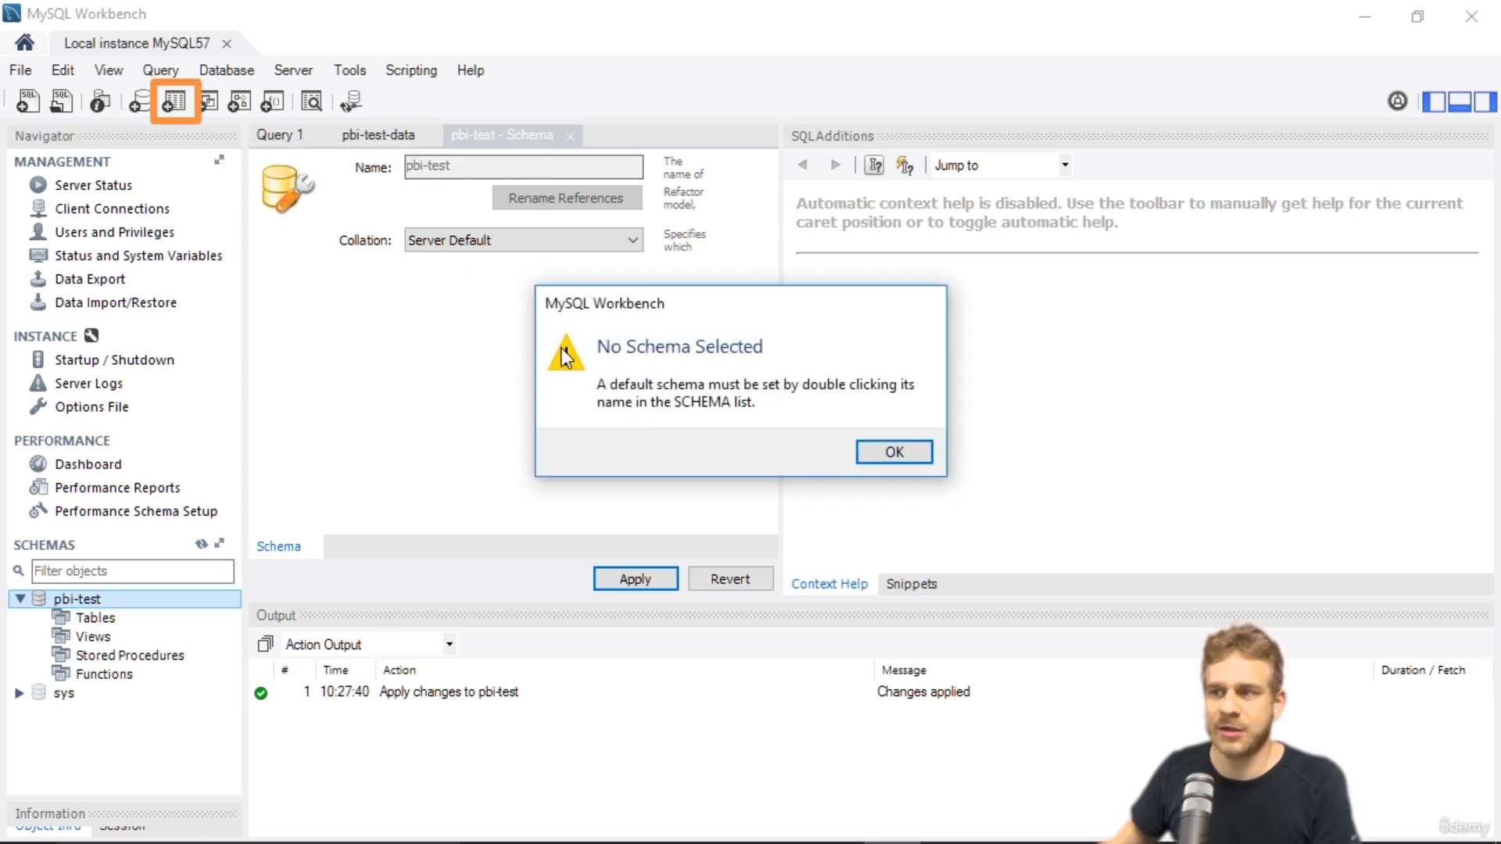
pyautogui.click(886, 451)
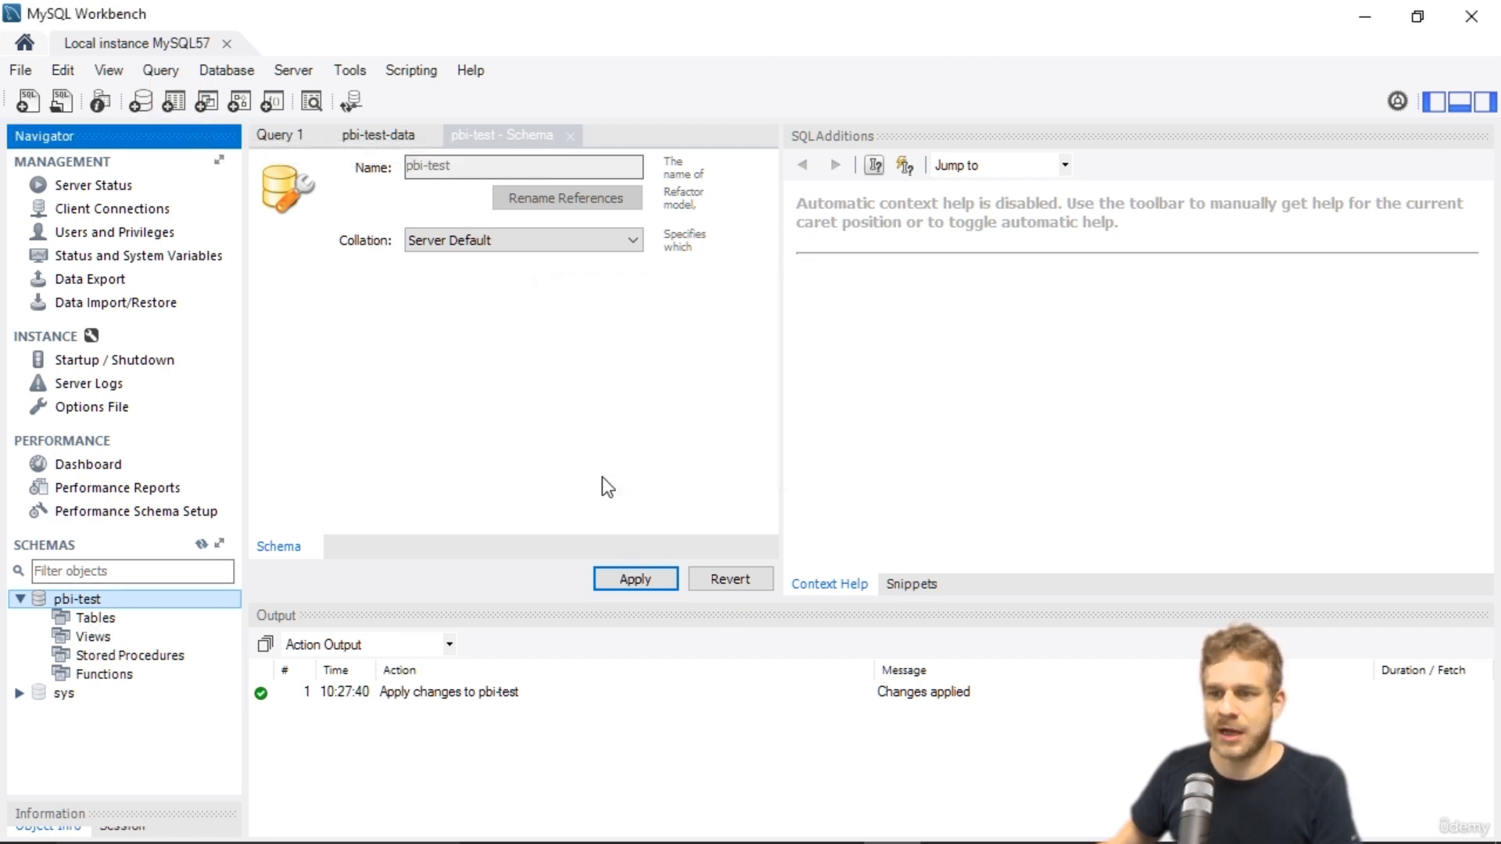
pyautogui.rightClick(73, 599)
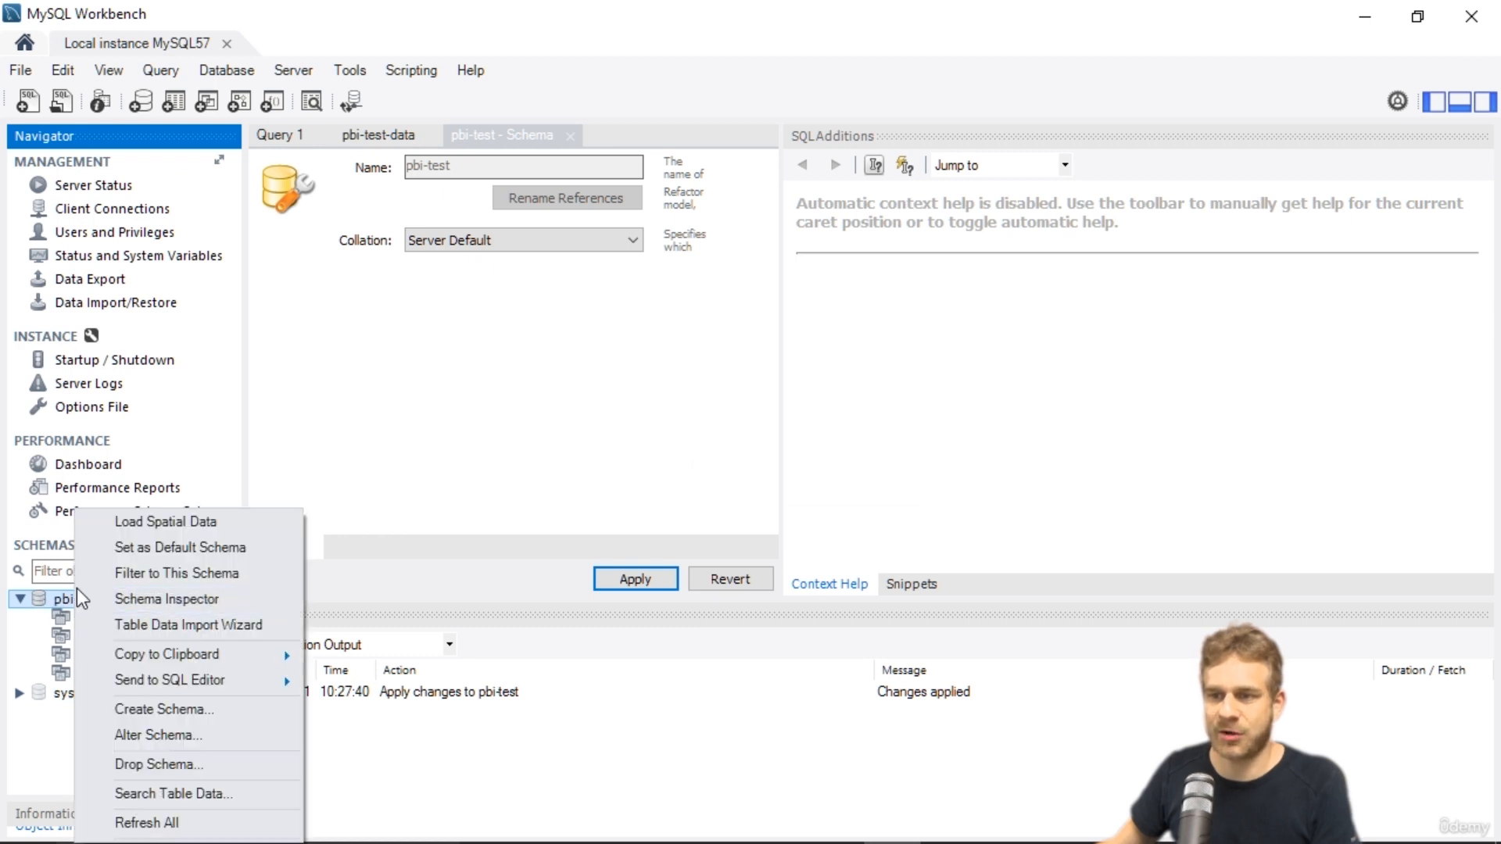
pyautogui.click(157, 548)
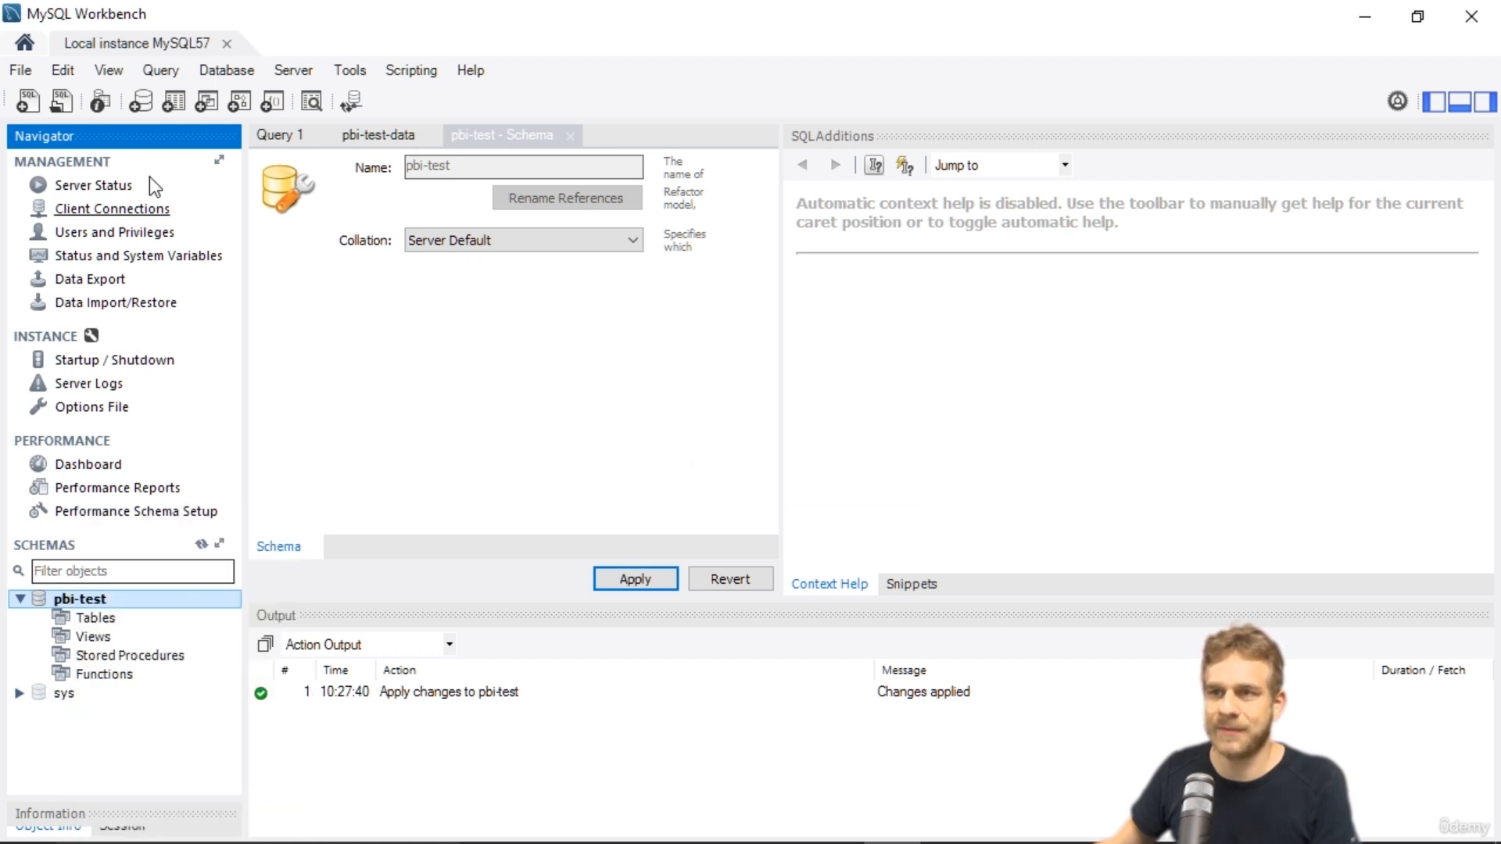
# Start a new table in the pbi-test schema and name it pbi-data.
pyautogui.click(174, 102)
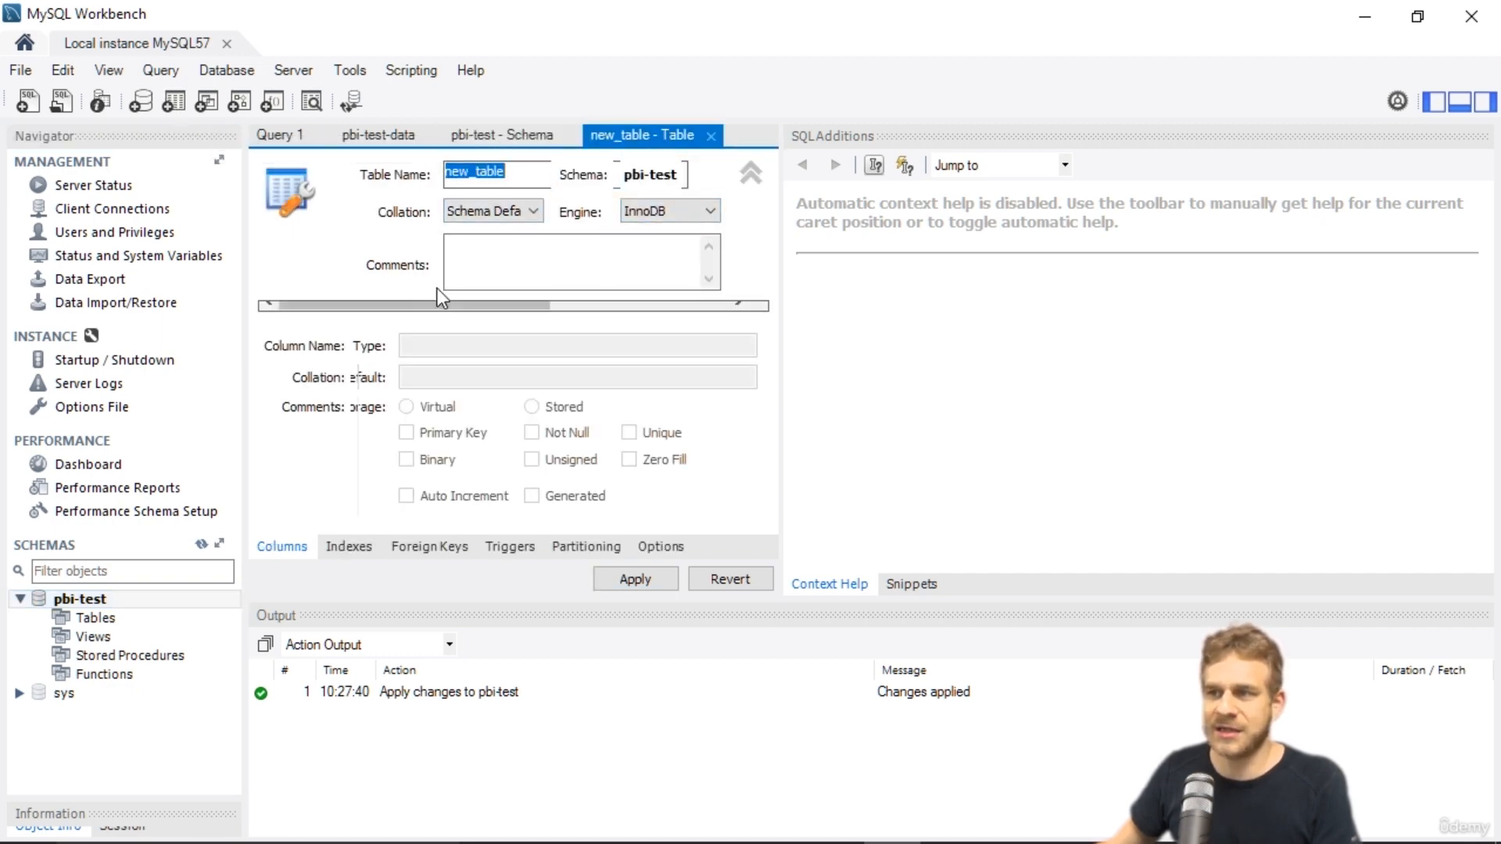
pyautogui.write('p')
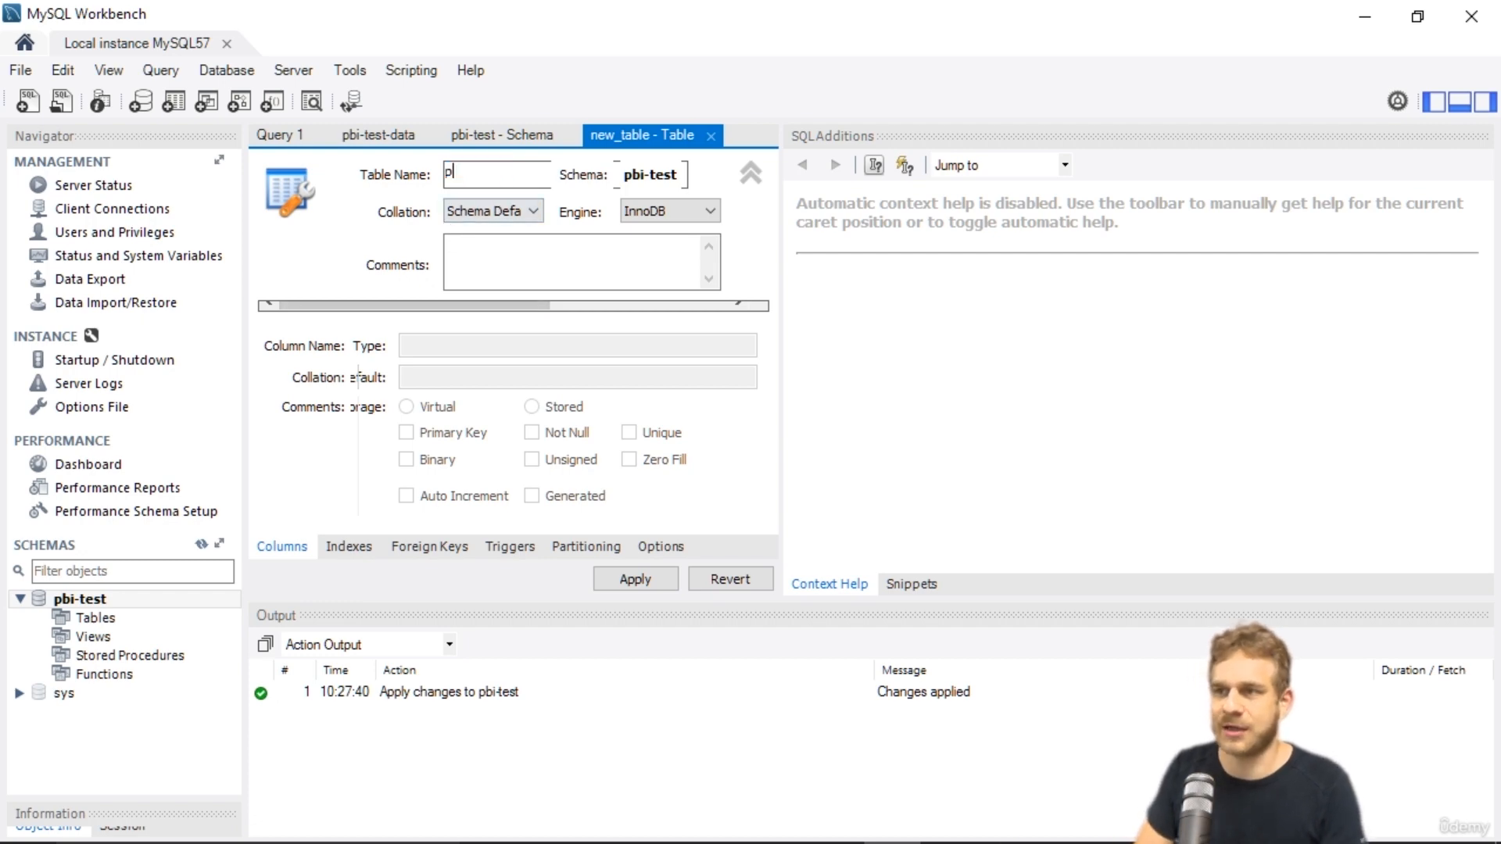
pyautogui.write('bi-')
pyautogui.press('BackSpace')
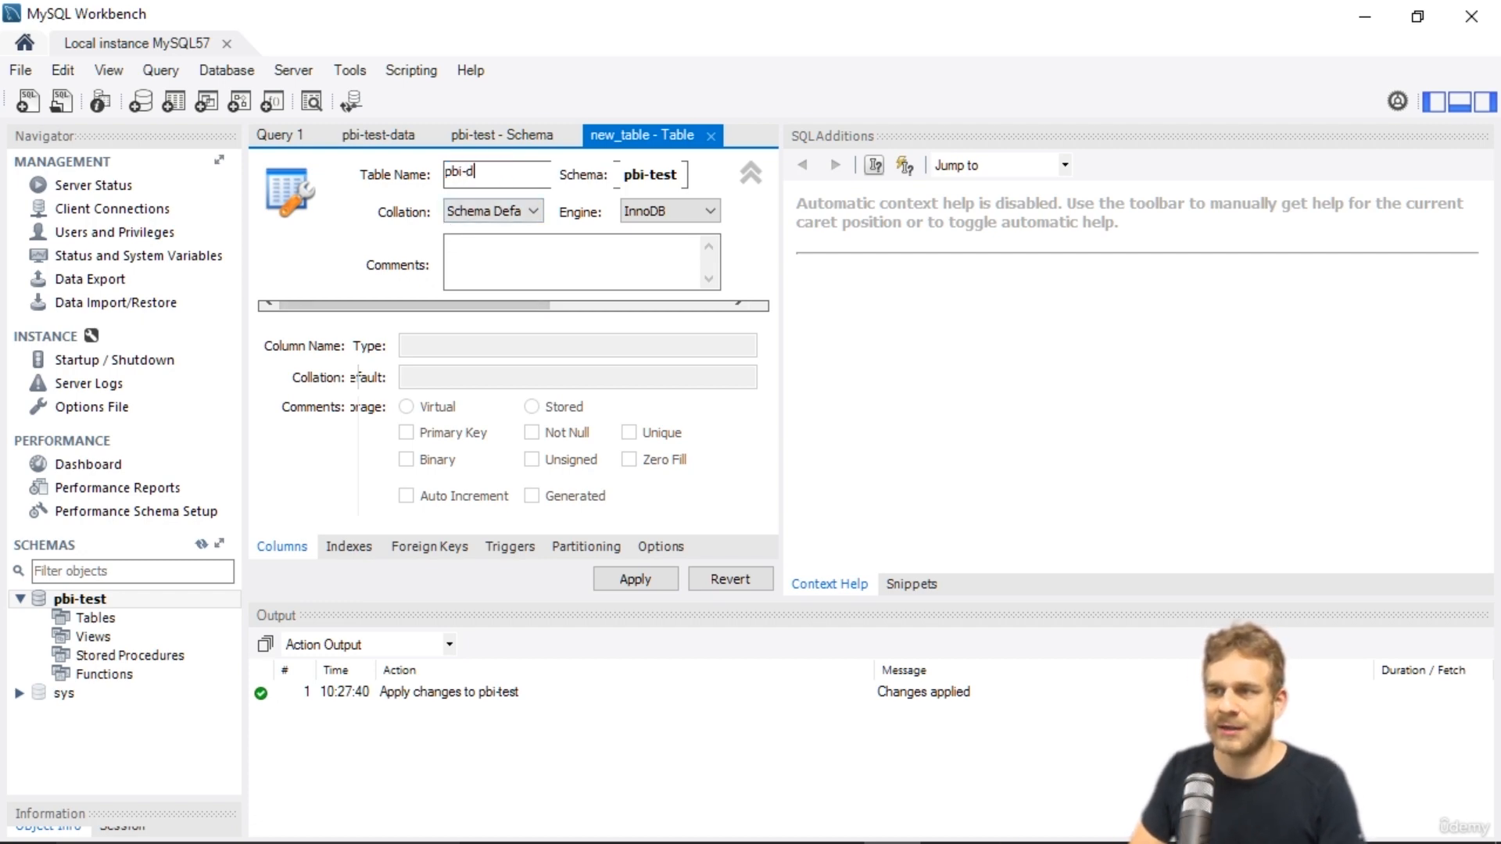
pyautogui.write('-data')
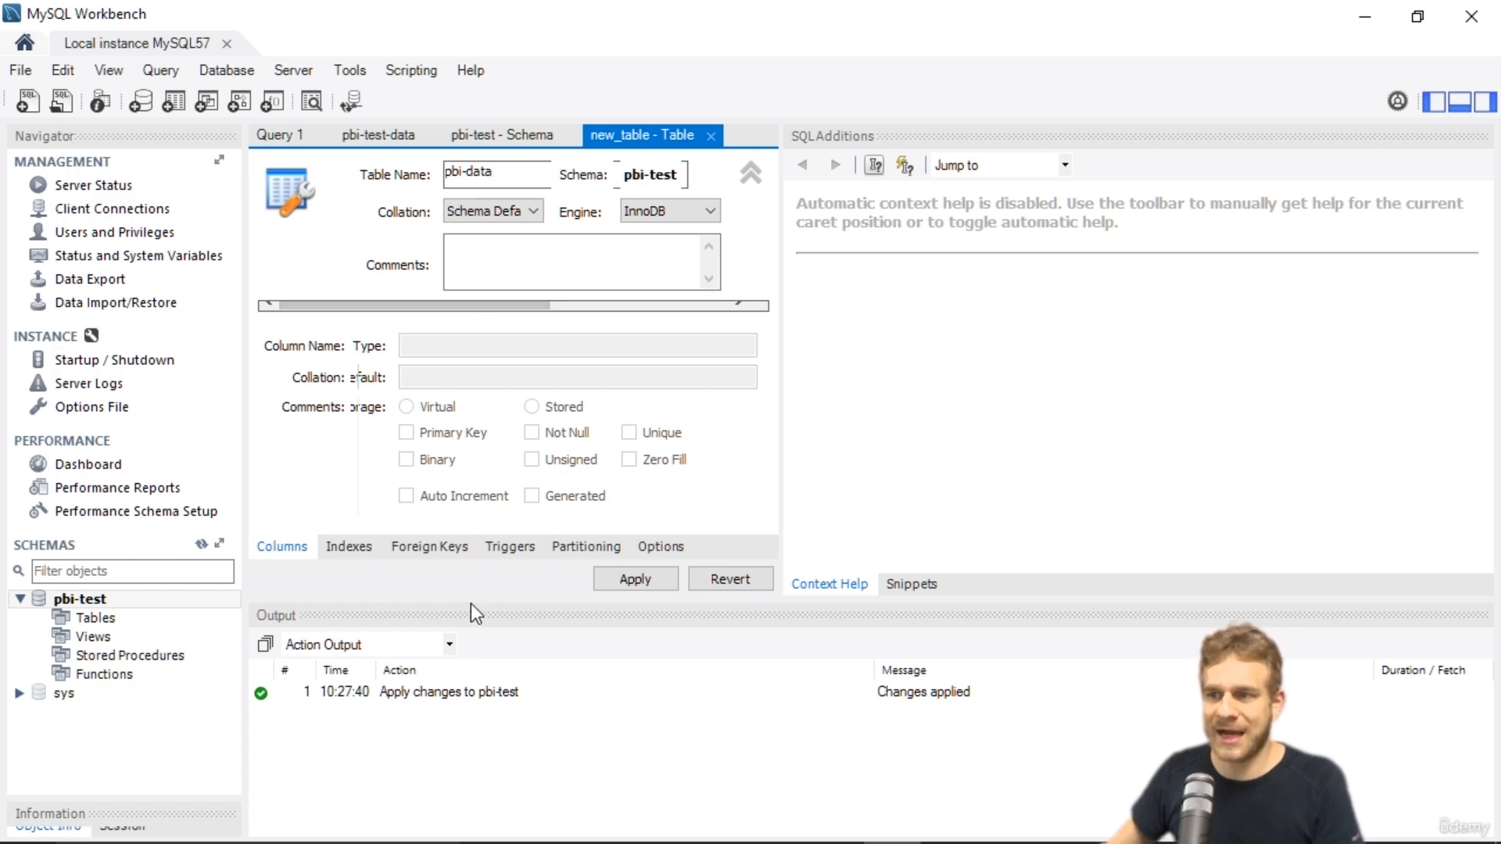
pyautogui.click(481, 626)
pyautogui.moveTo(481, 627); pyautogui.dragTo(484, 705)
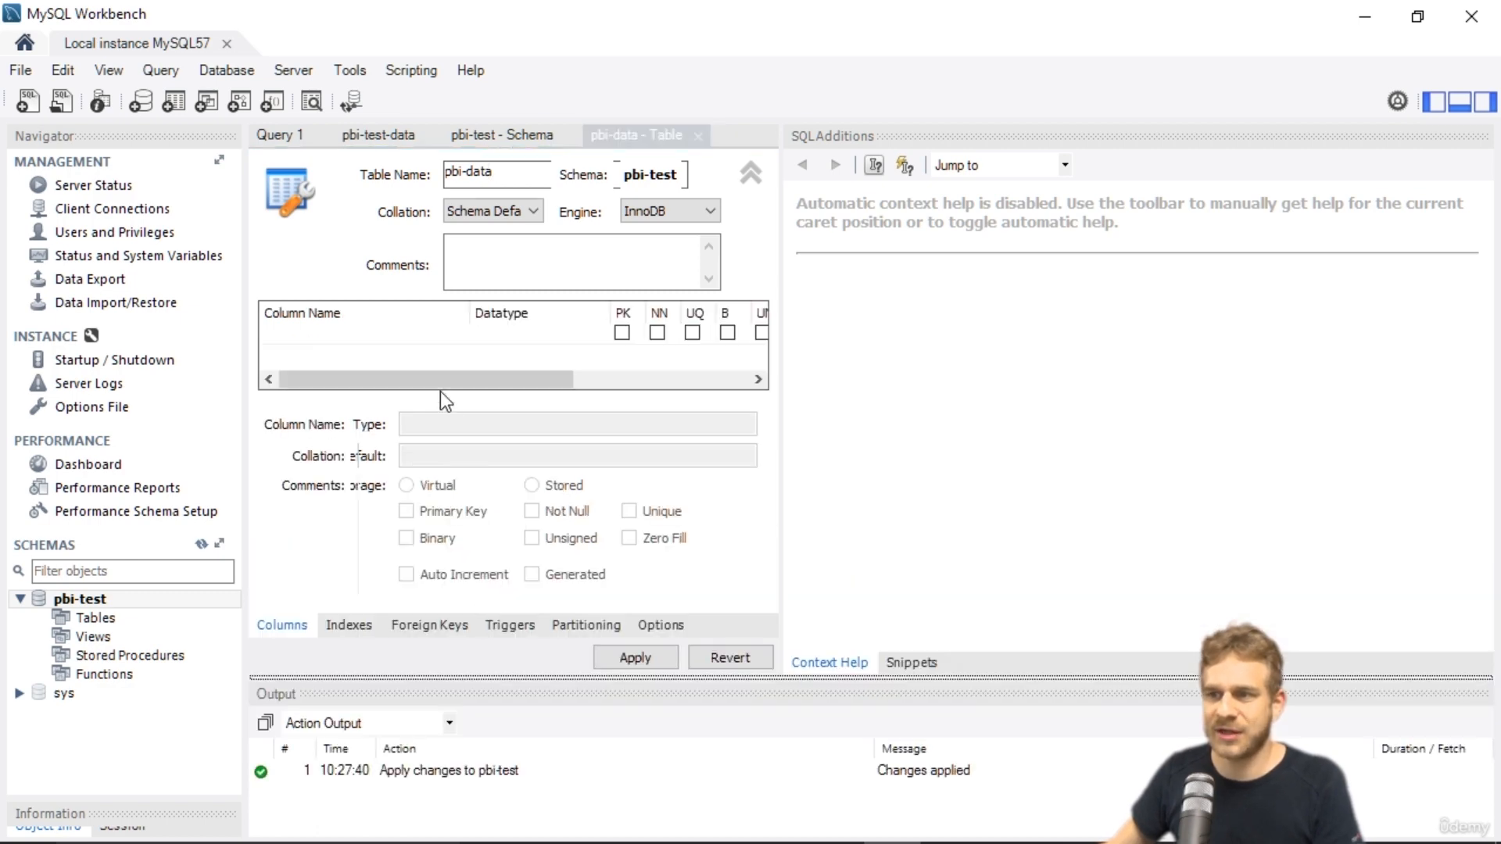
# Add an INT column named id as the table's primary key.
pyautogui.click(345, 343)
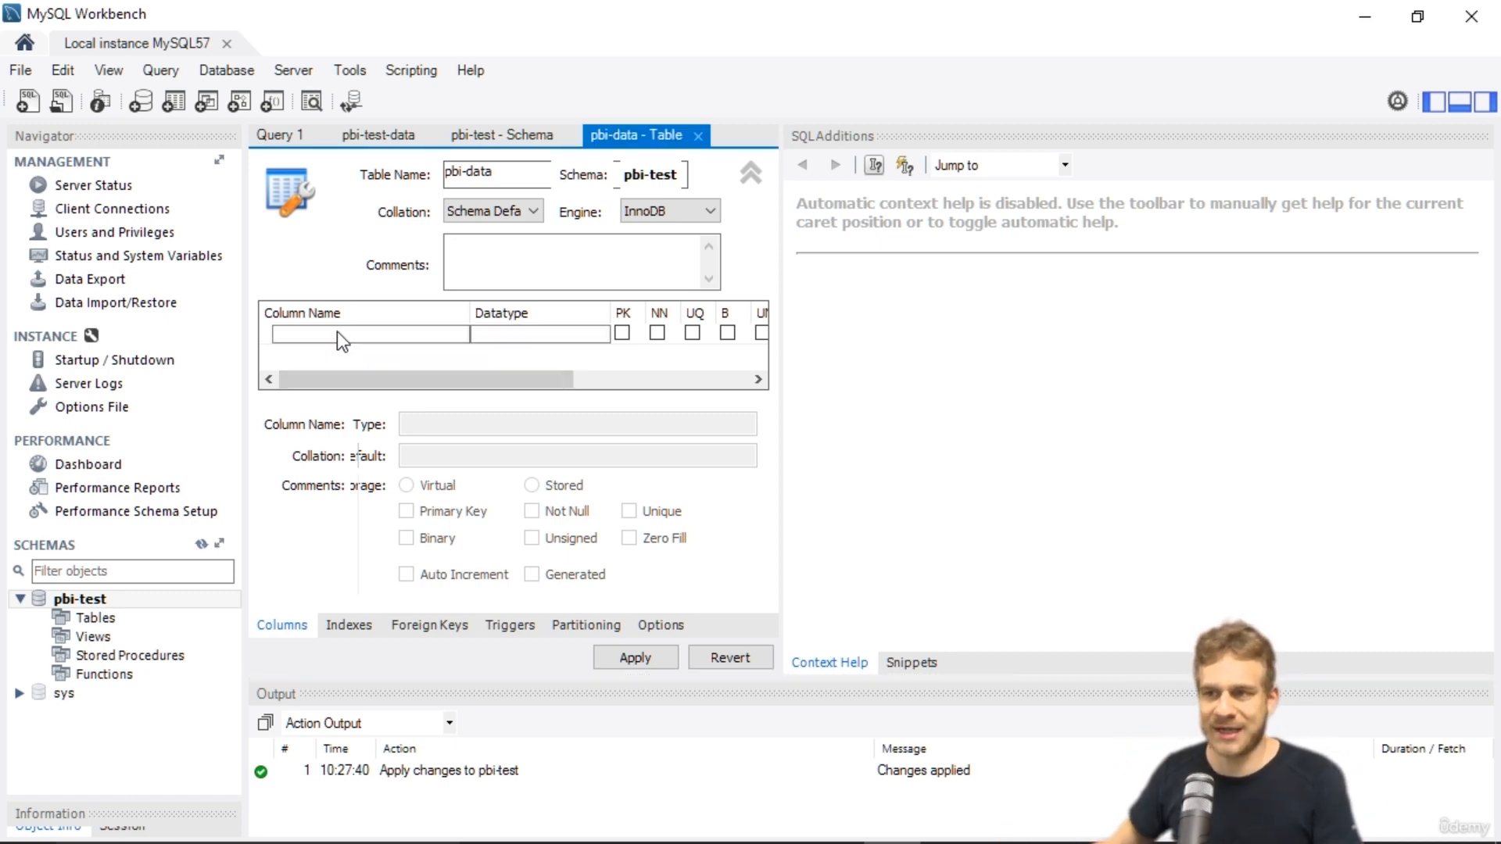
pyautogui.doubleClick(336, 331)
pyautogui.write('id')
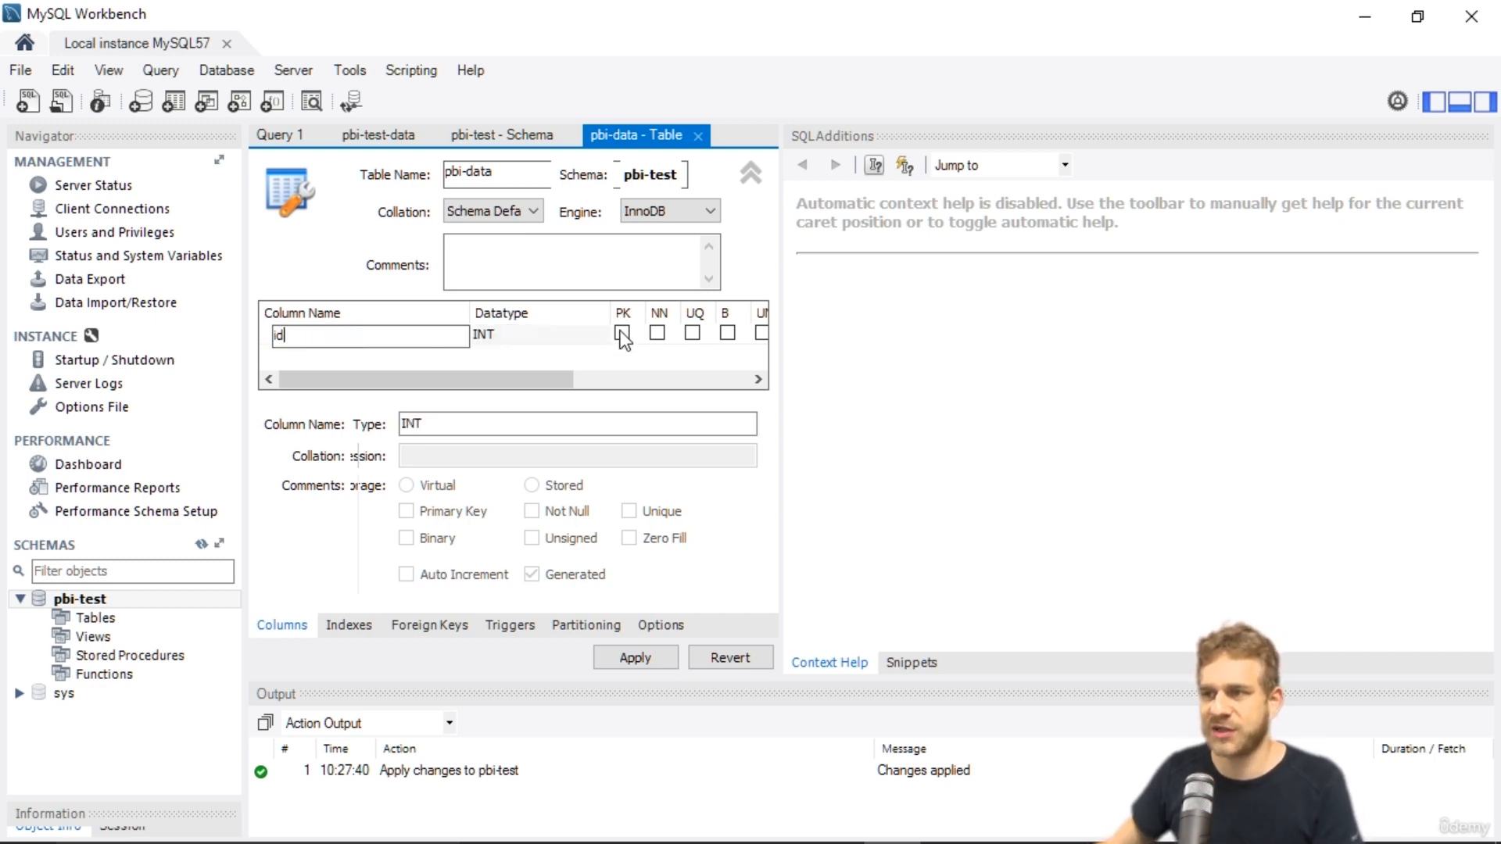
pyautogui.press('Return')
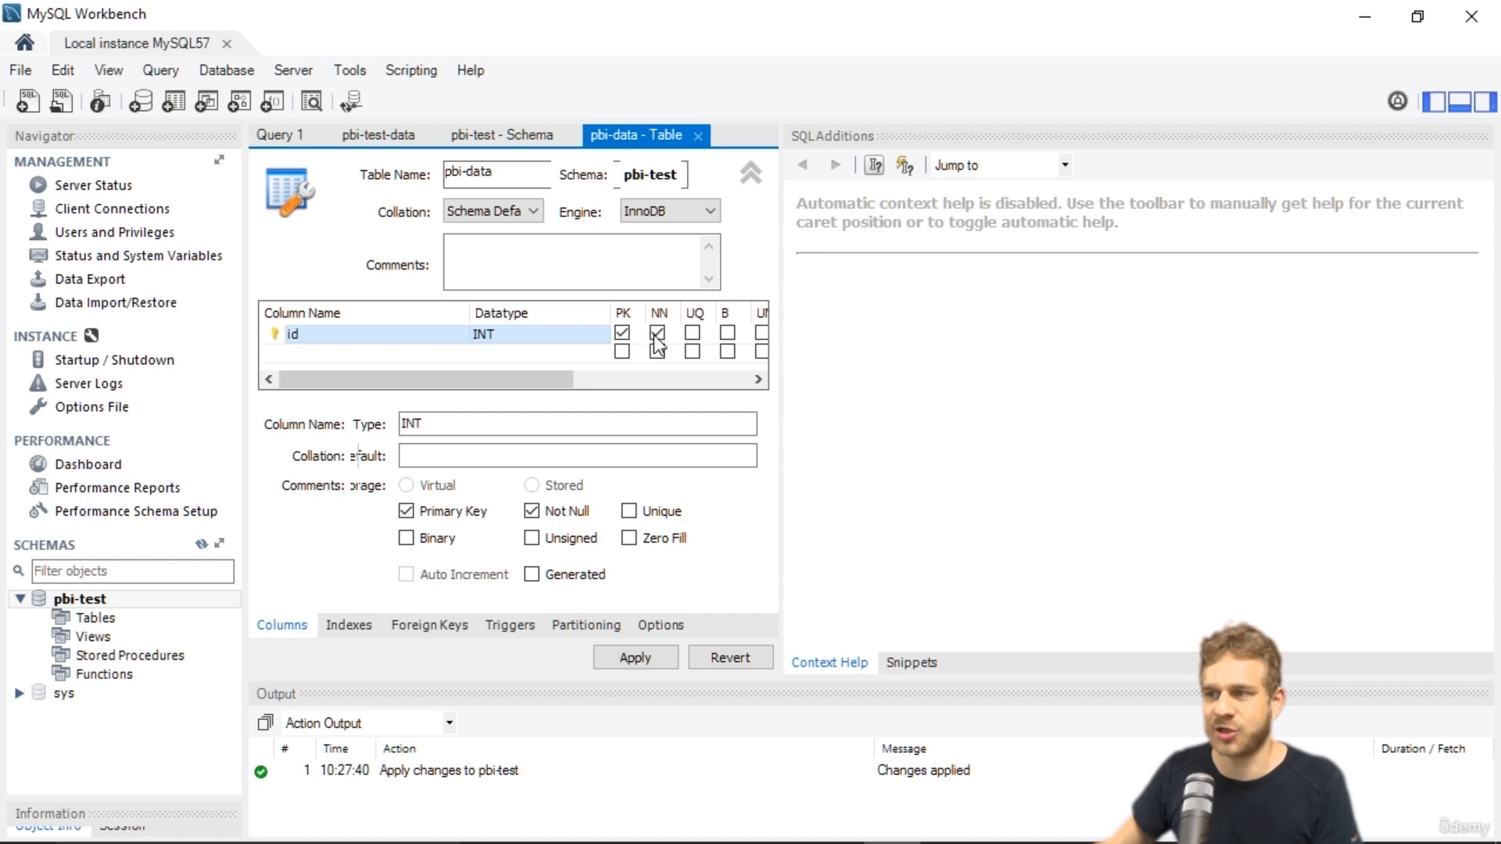
# Add a VARCHAR(45) column named region and mark it Not Null.
pyautogui.click(358, 348)
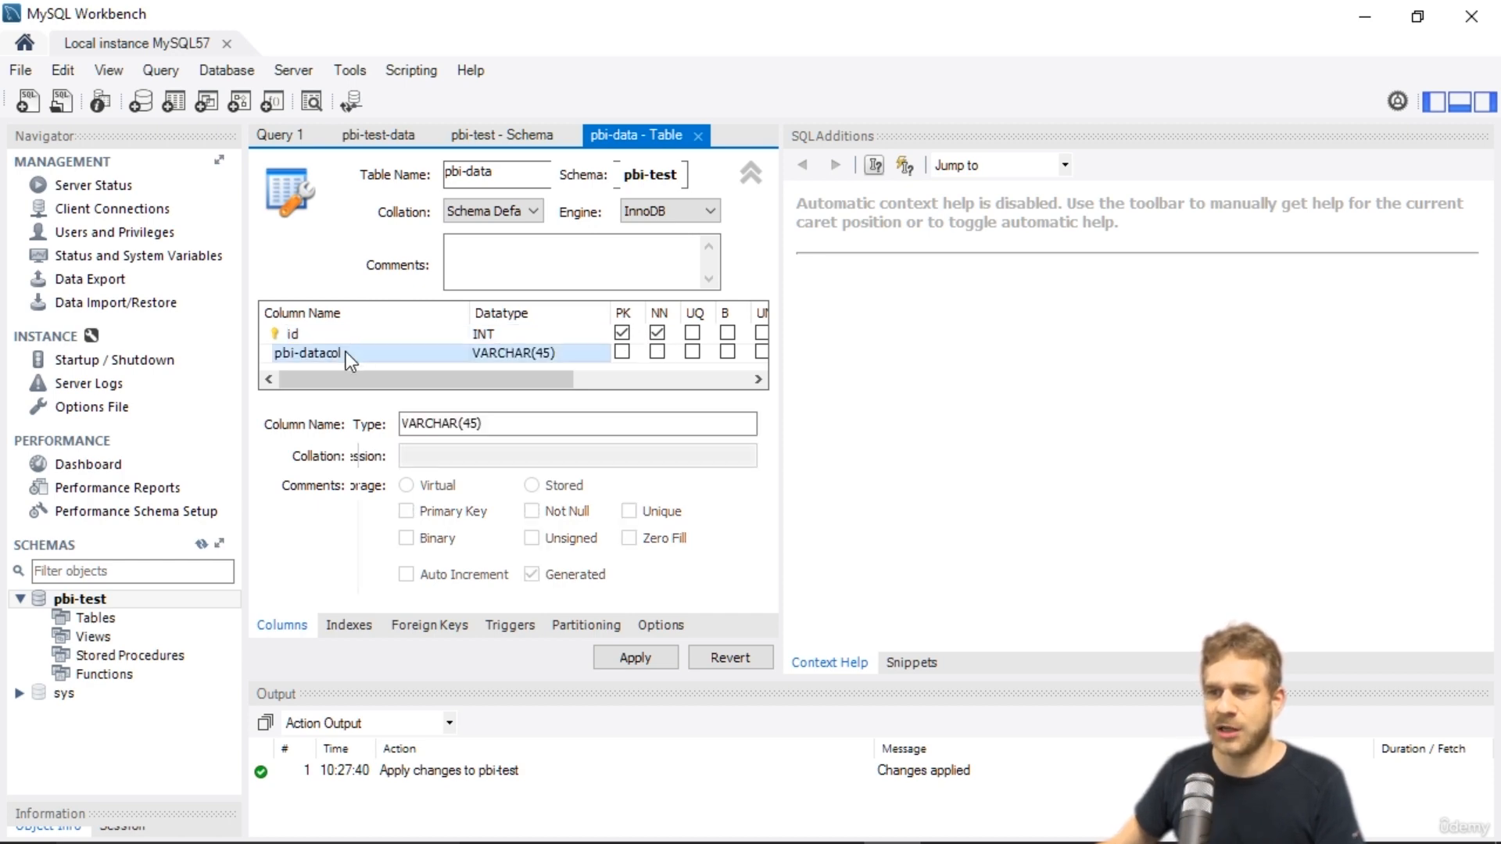
pyautogui.click(346, 351)
pyautogui.write('n')
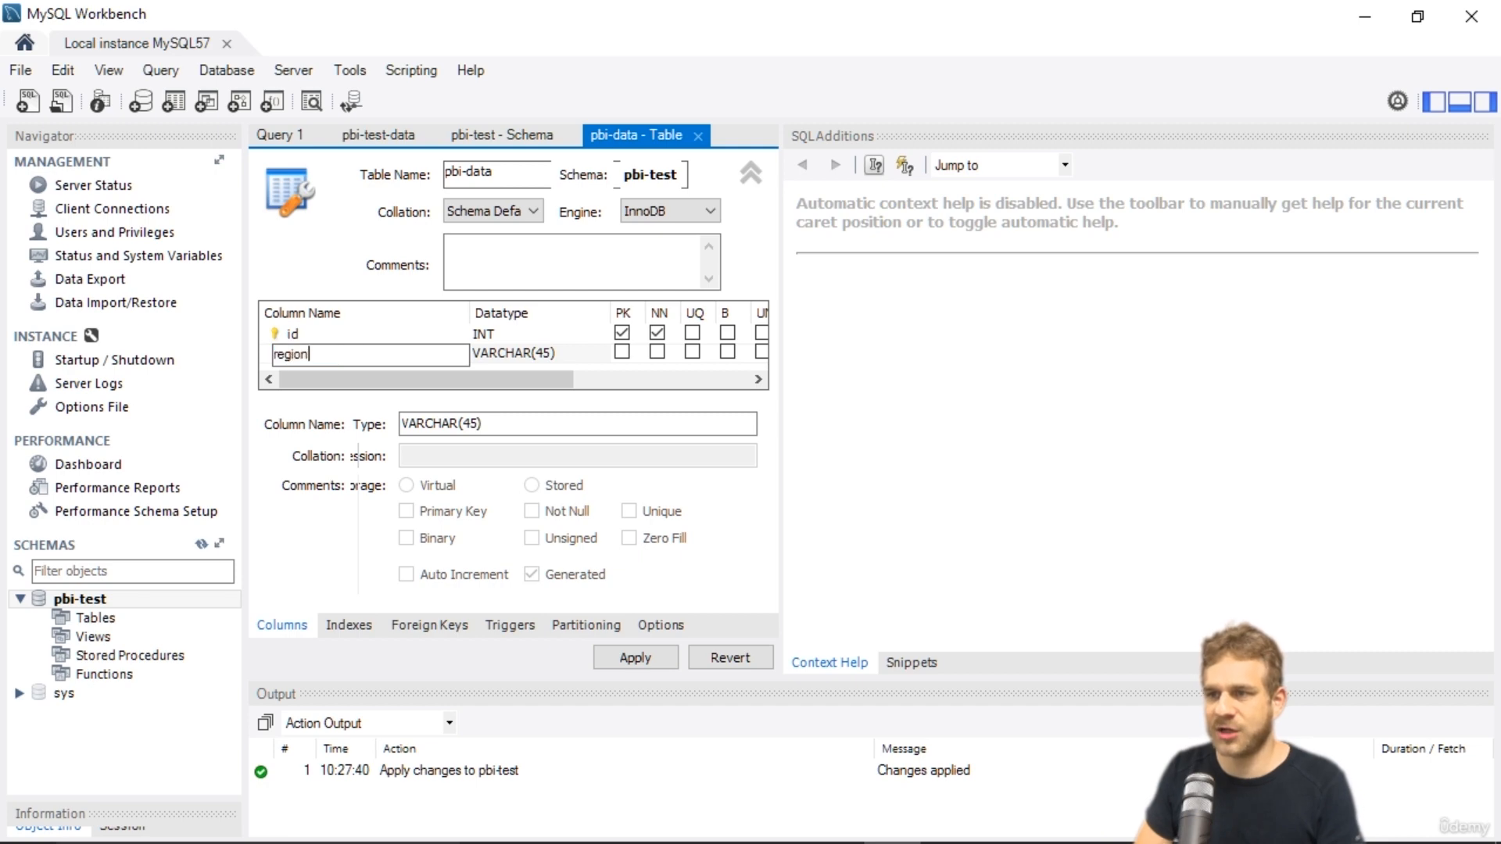
pyautogui.press('Tab')
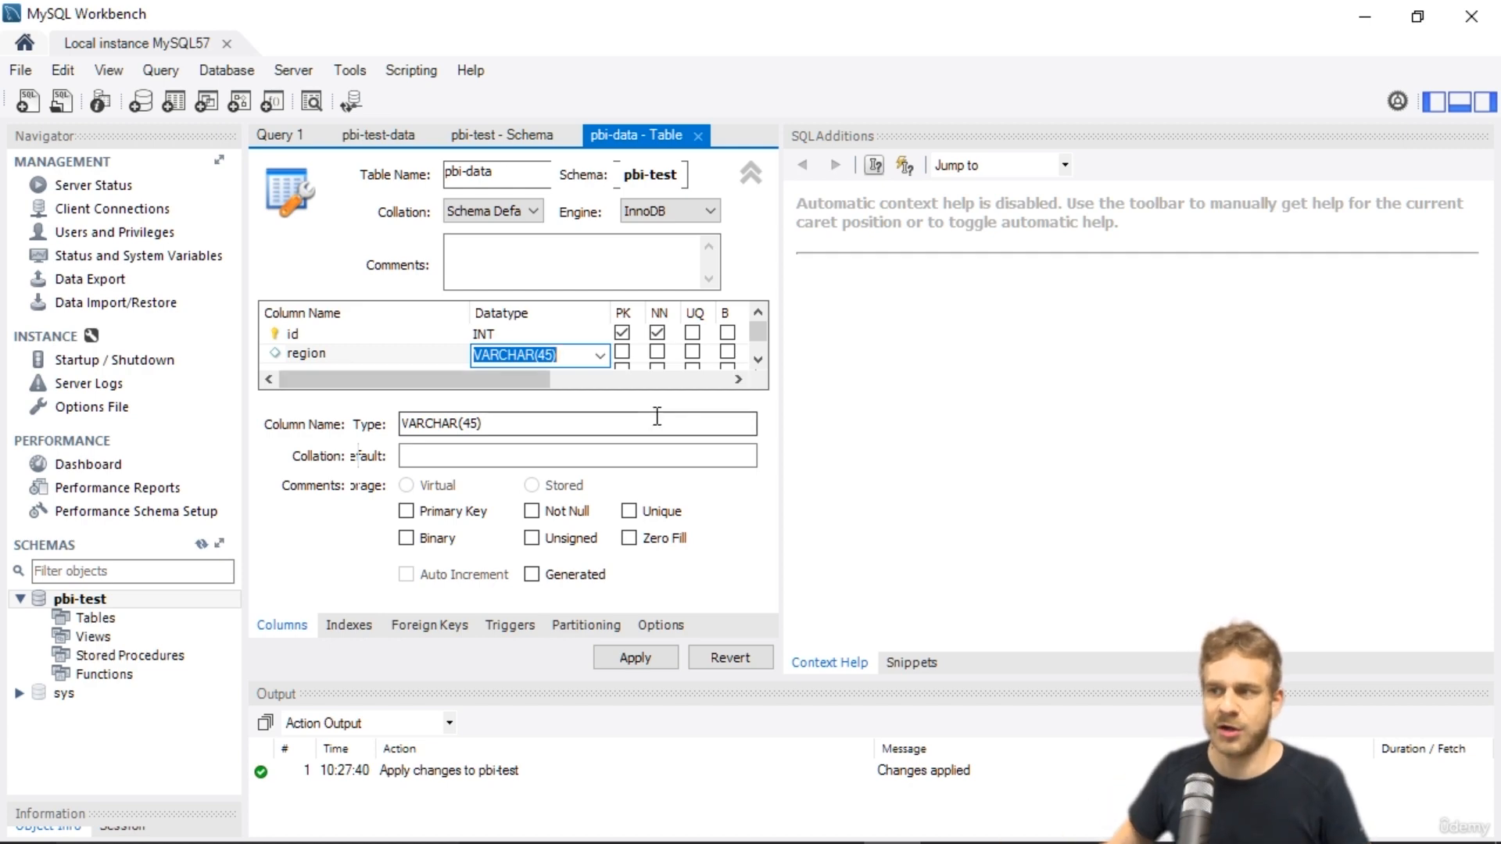
pyautogui.click(658, 354)
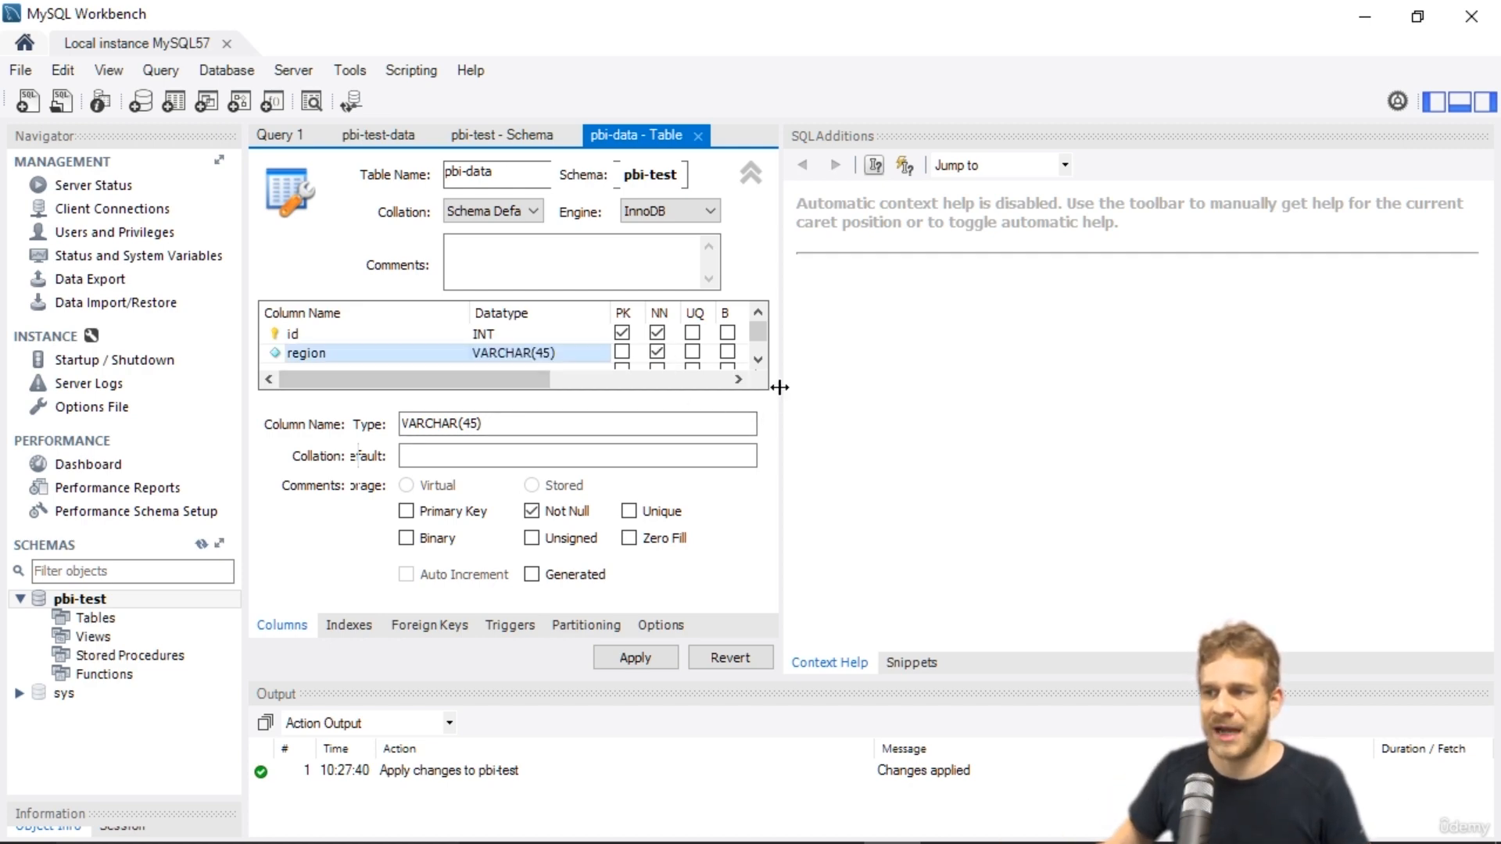
# Add a third column named volume to the pbi-data table.
pyautogui.moveTo(779, 386); pyautogui.dragTo(1189, 386)
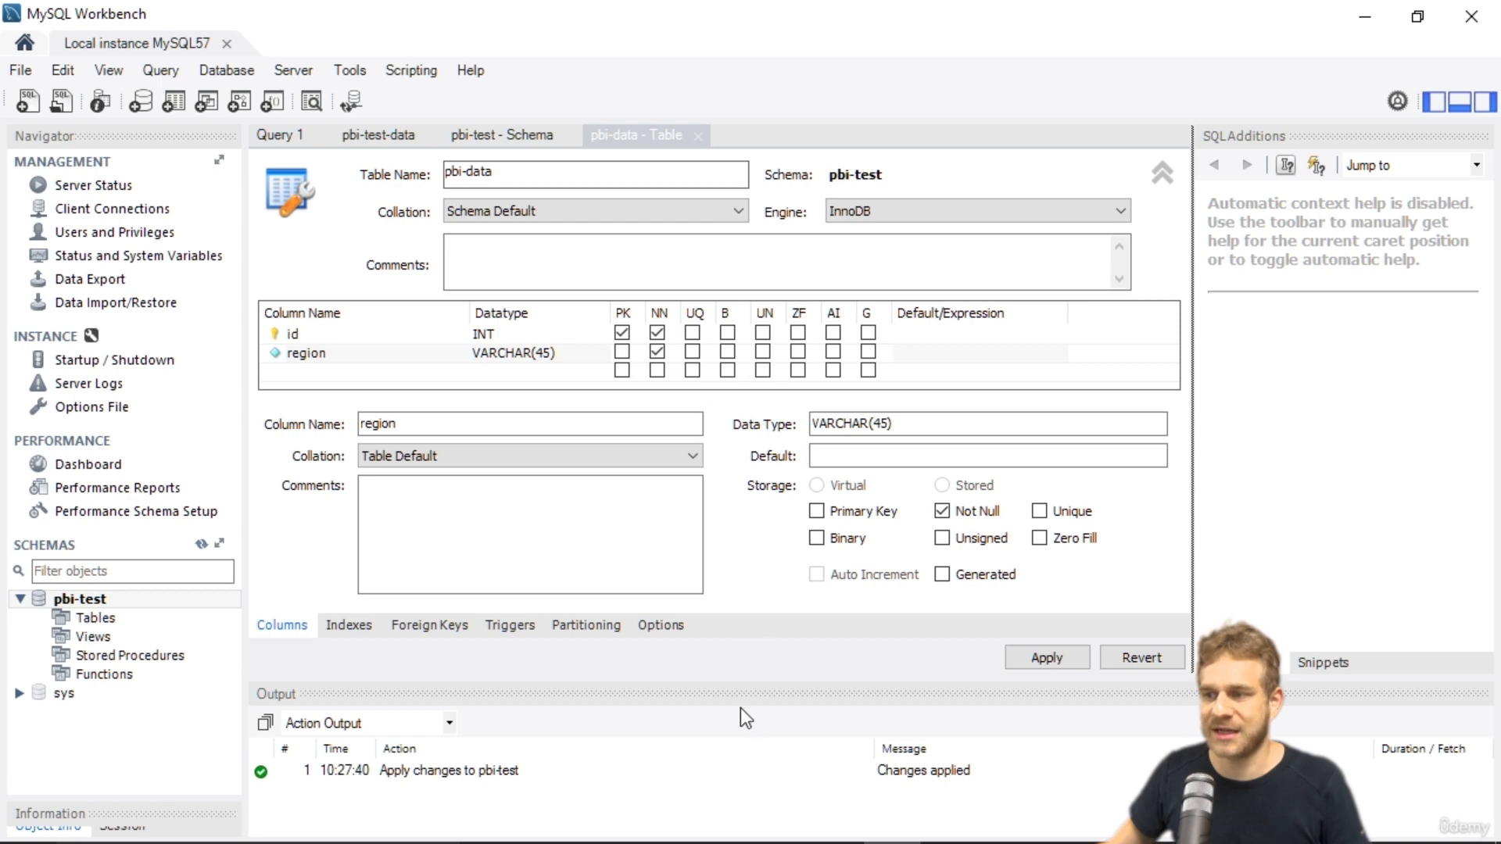
pyautogui.moveTo(735, 688); pyautogui.dragTo(750, 763)
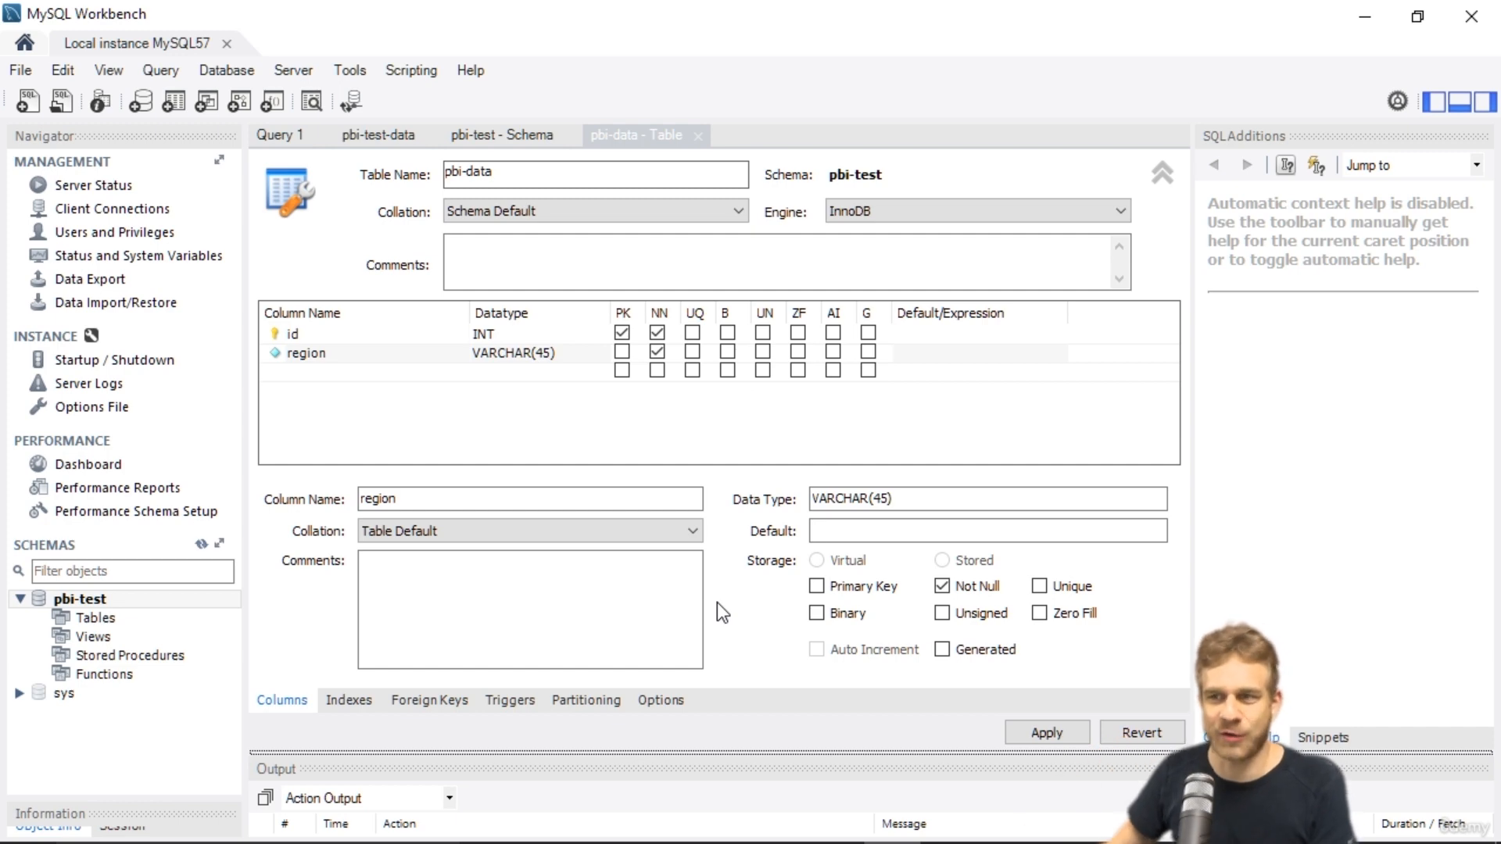
pyautogui.click(311, 372)
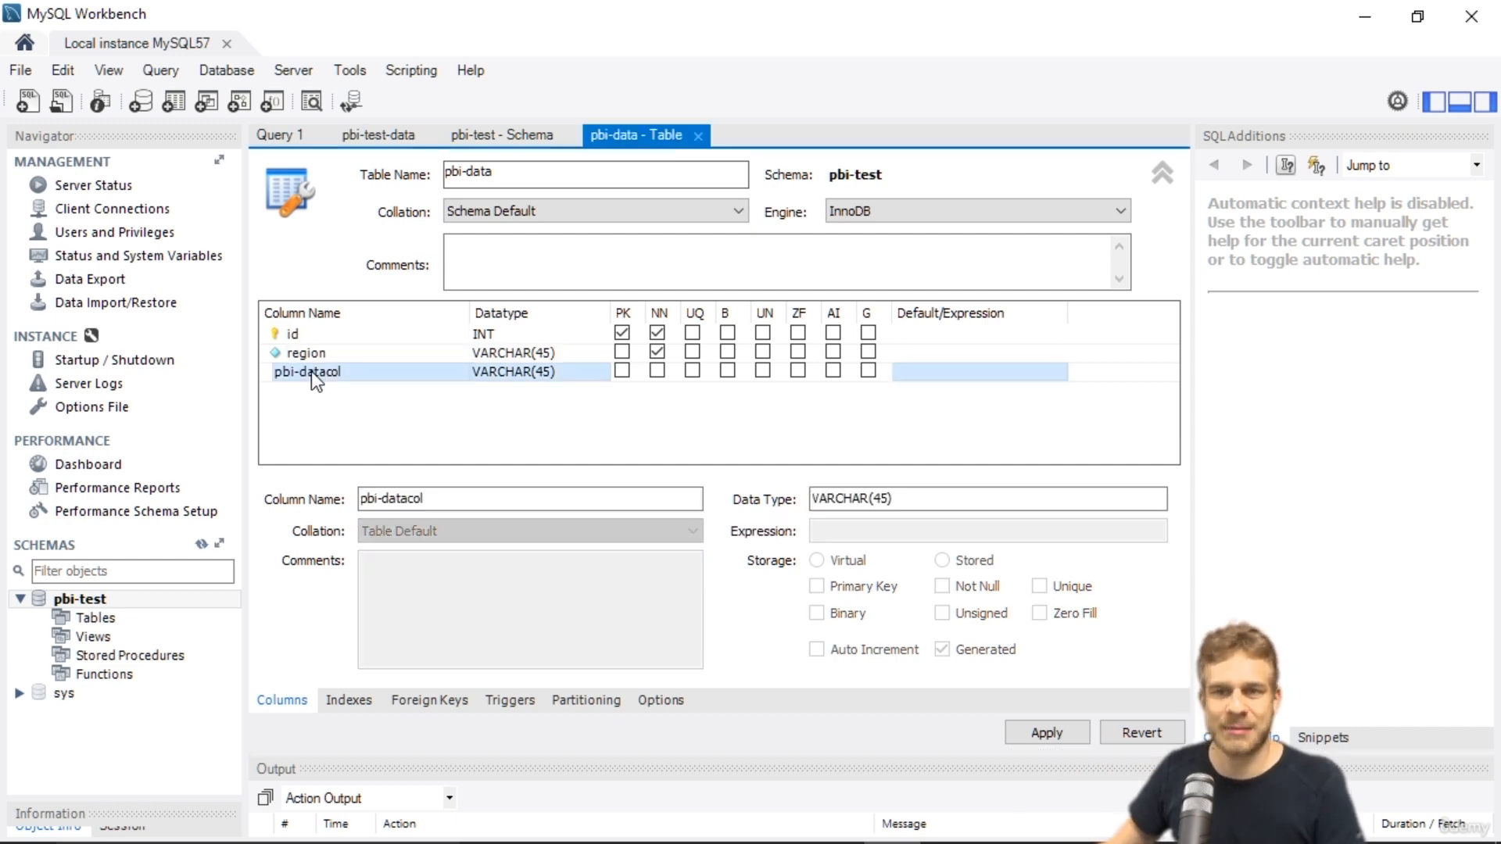
pyautogui.click(311, 372)
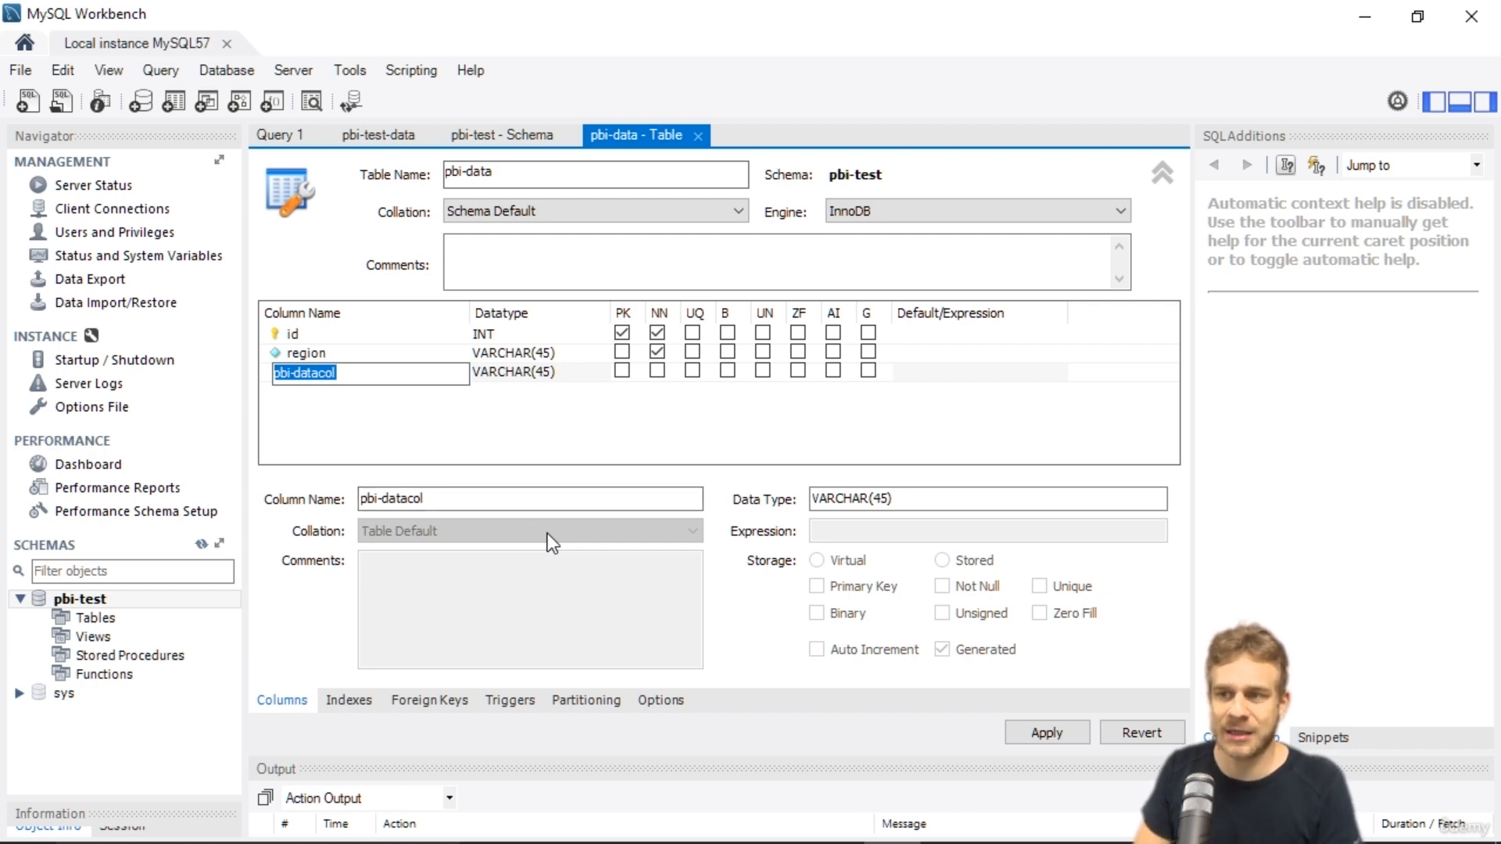
pyautogui.write('sal')
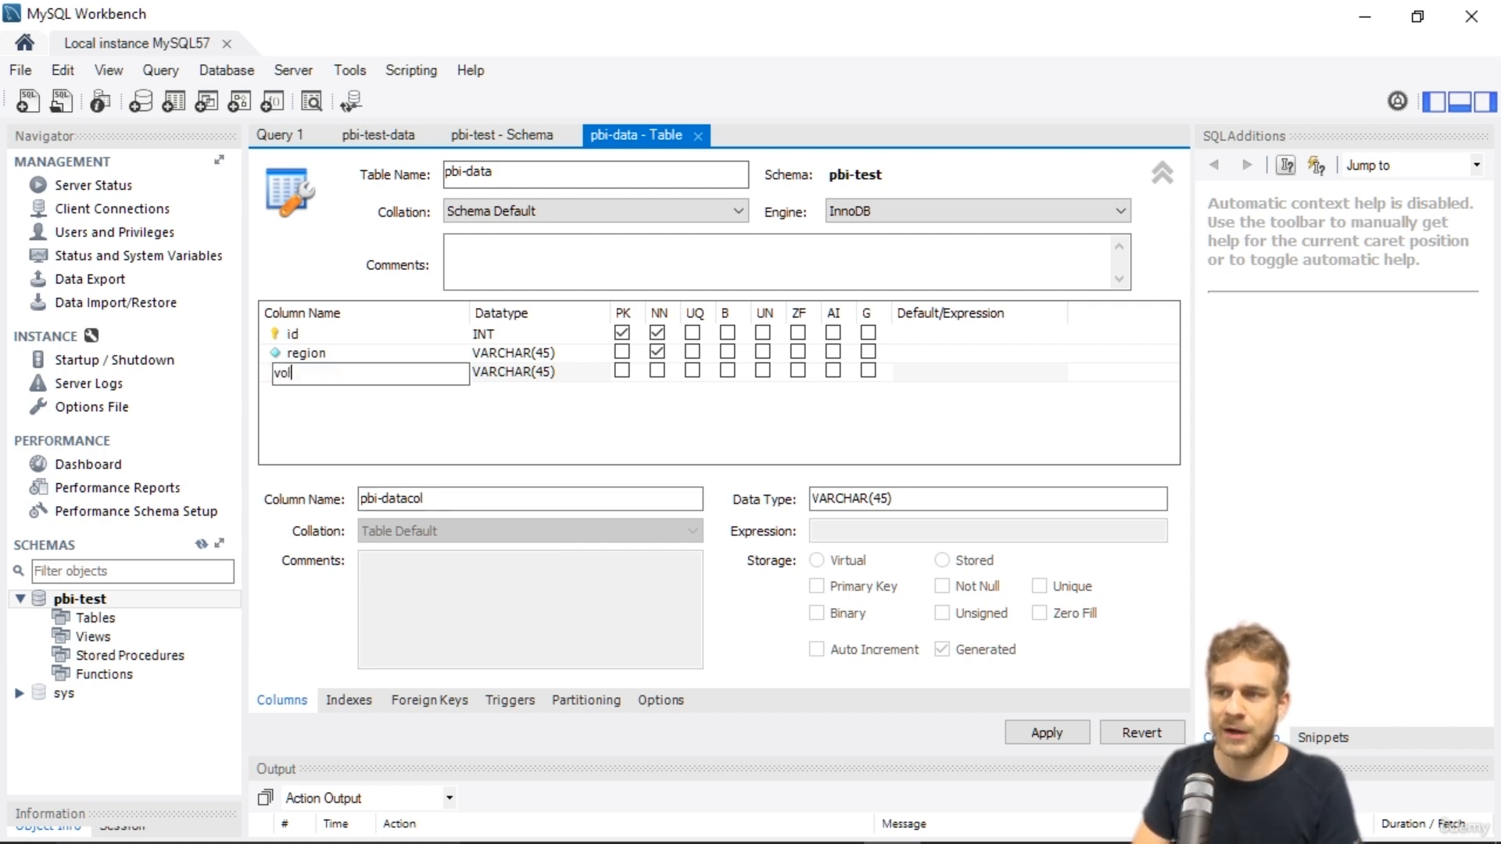
pyautogui.press('Return')
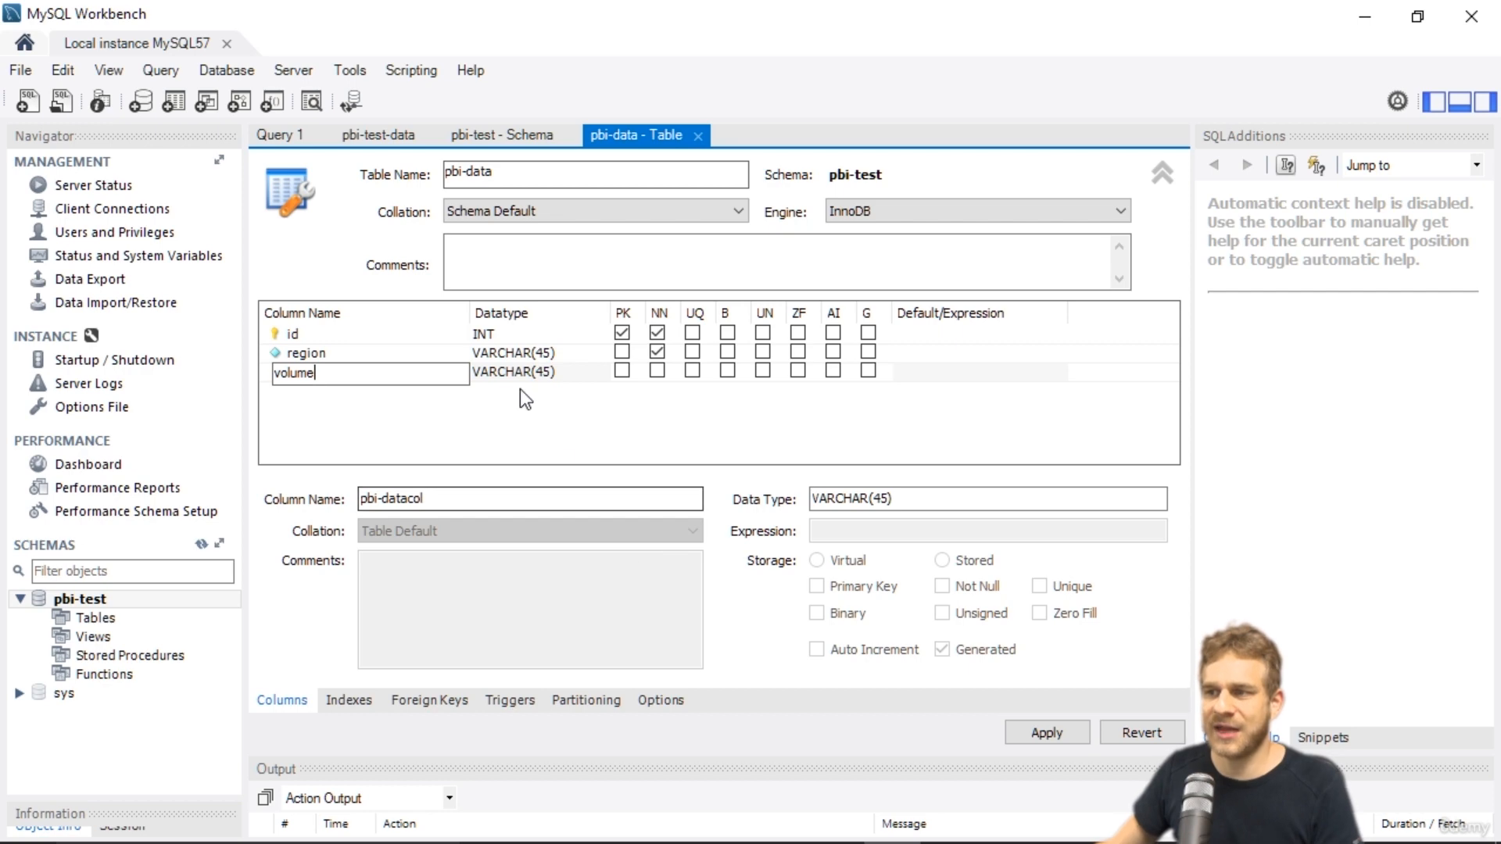
# Set the volume column's datatype to INT and mark it Not Null.
pyautogui.click(547, 358)
pyautogui.click(552, 370)
pyautogui.click(552, 374)
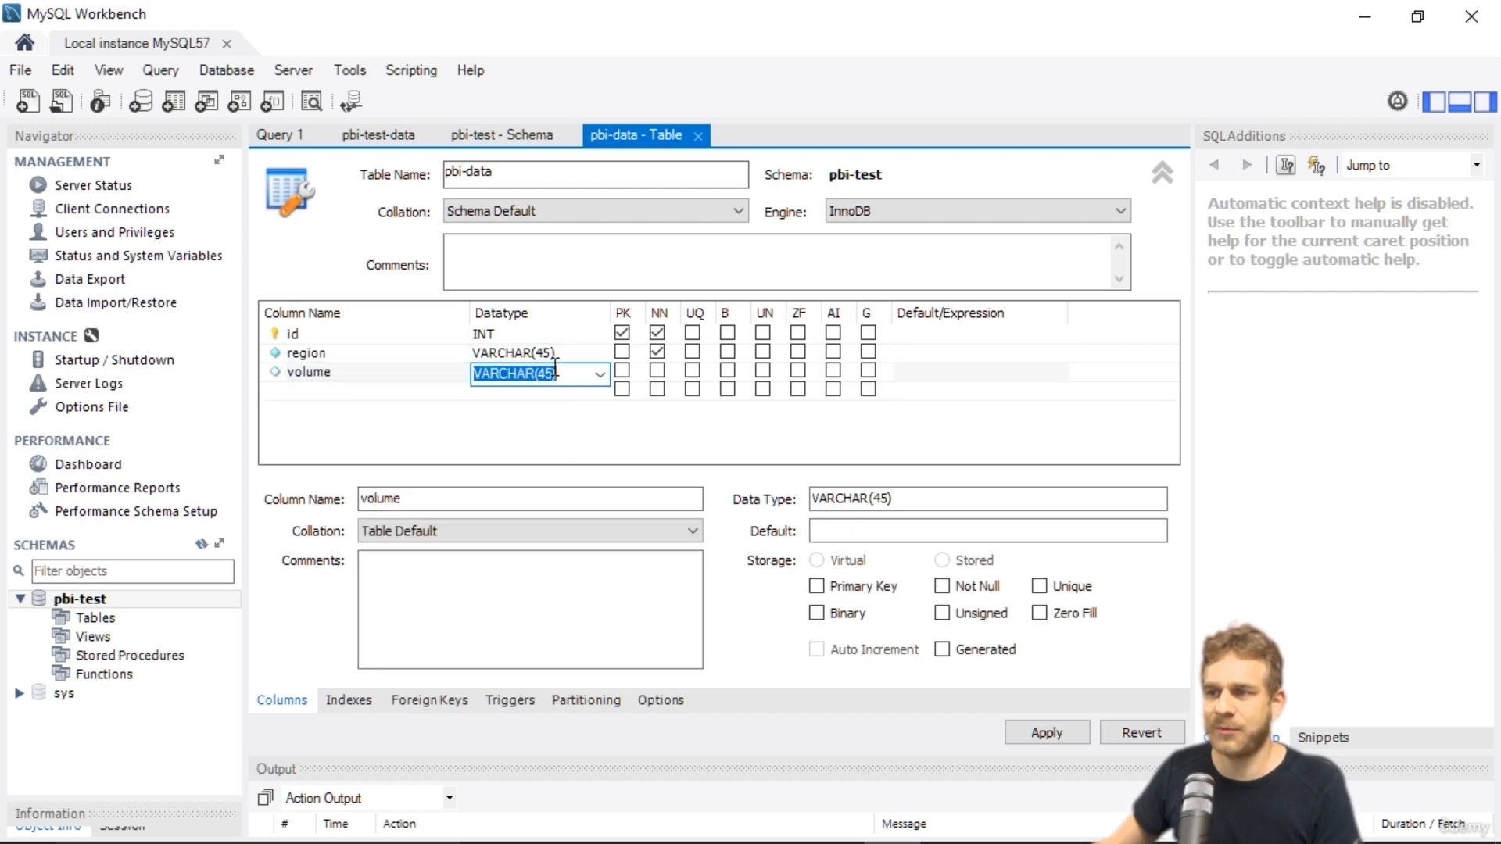
pyautogui.click(595, 374)
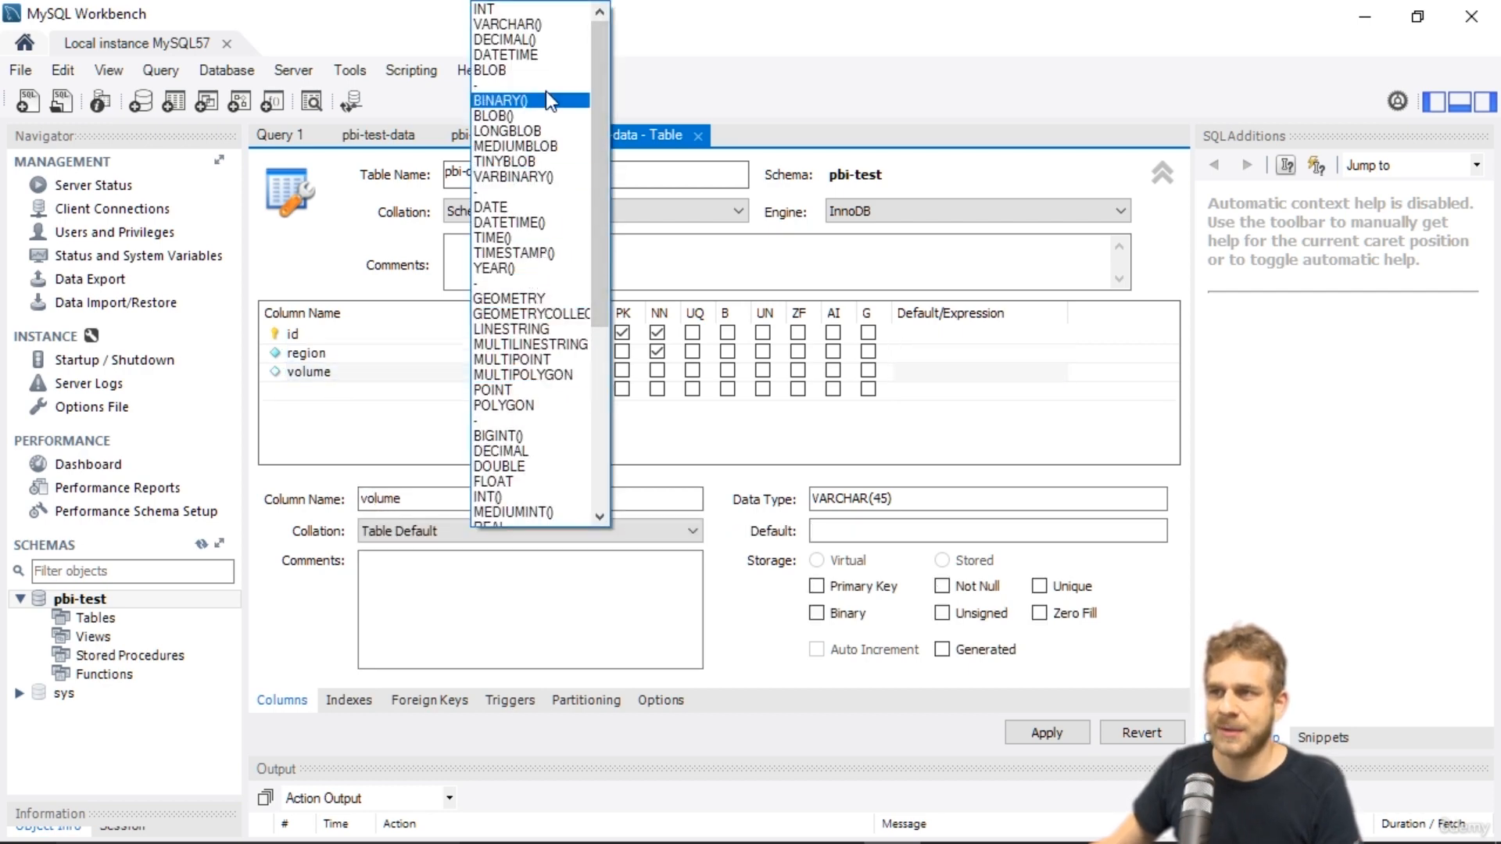
pyautogui.click(508, 10)
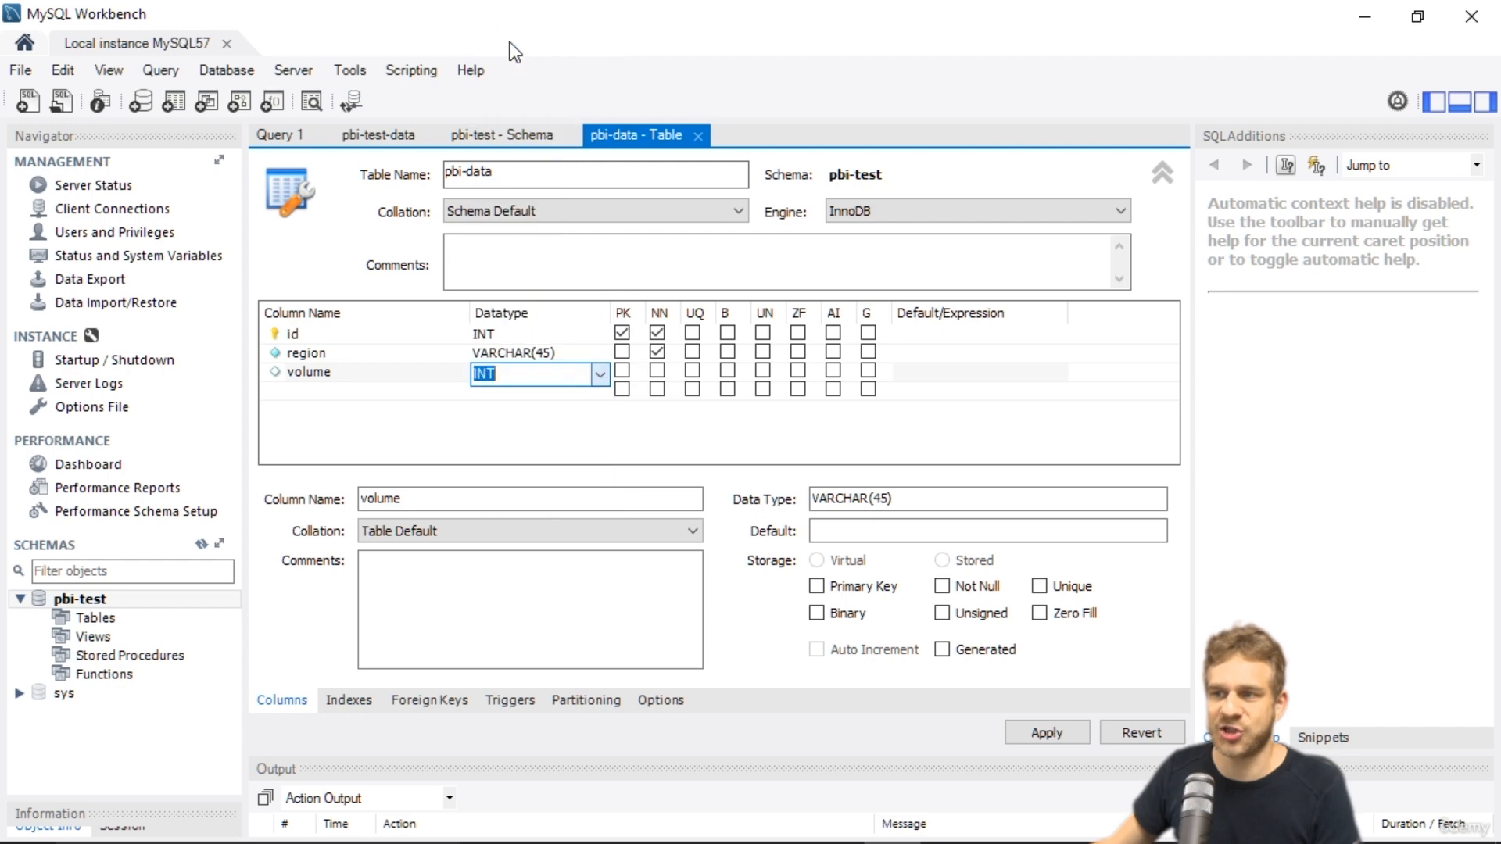
pyautogui.click(546, 444)
pyautogui.click(659, 369)
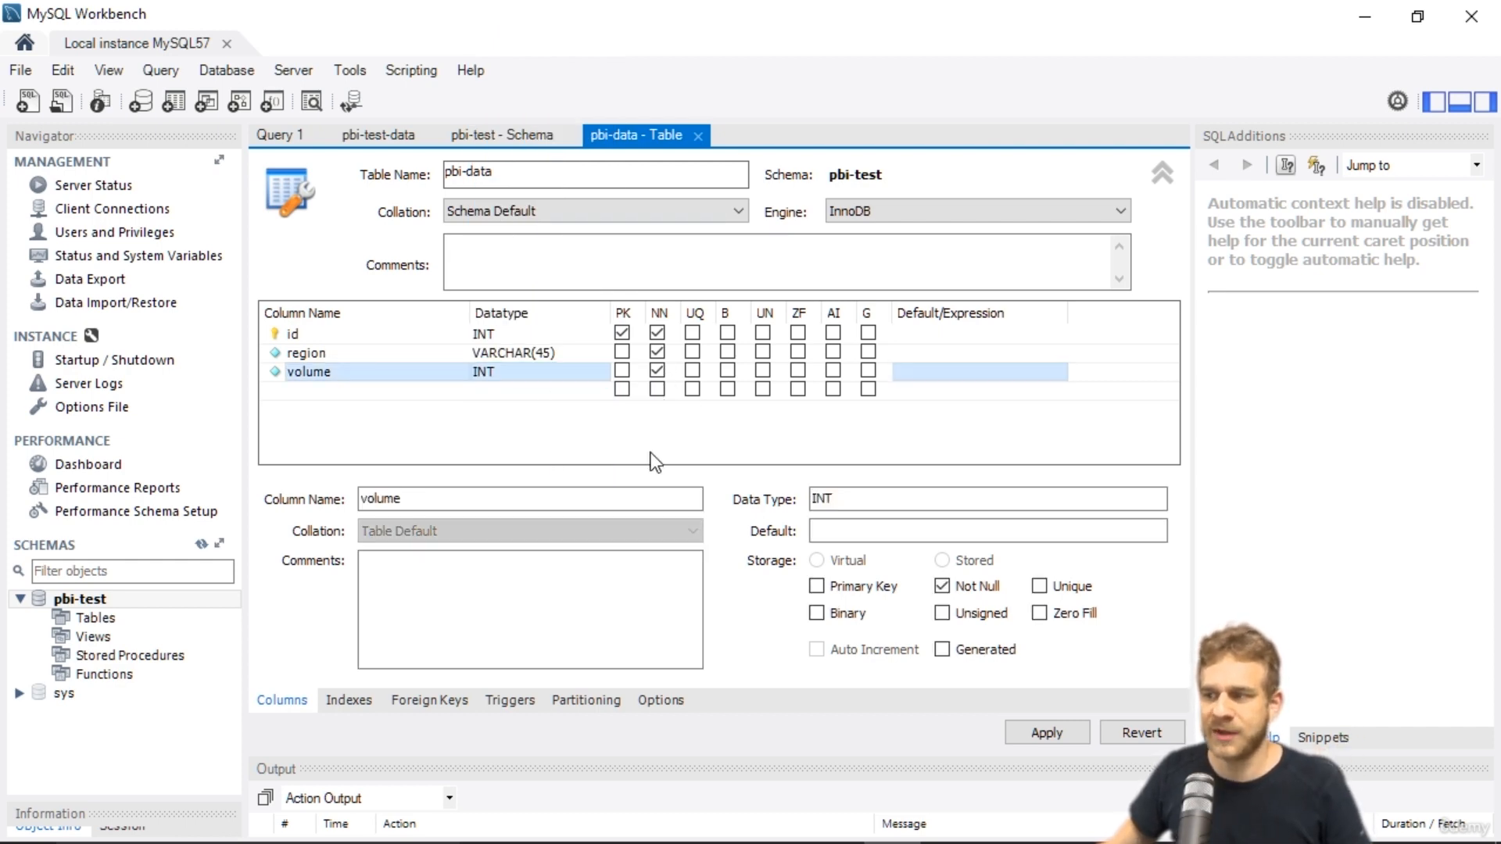
# Apply the table changes to create the pbi-data table in the database.
pyautogui.click(1047, 733)
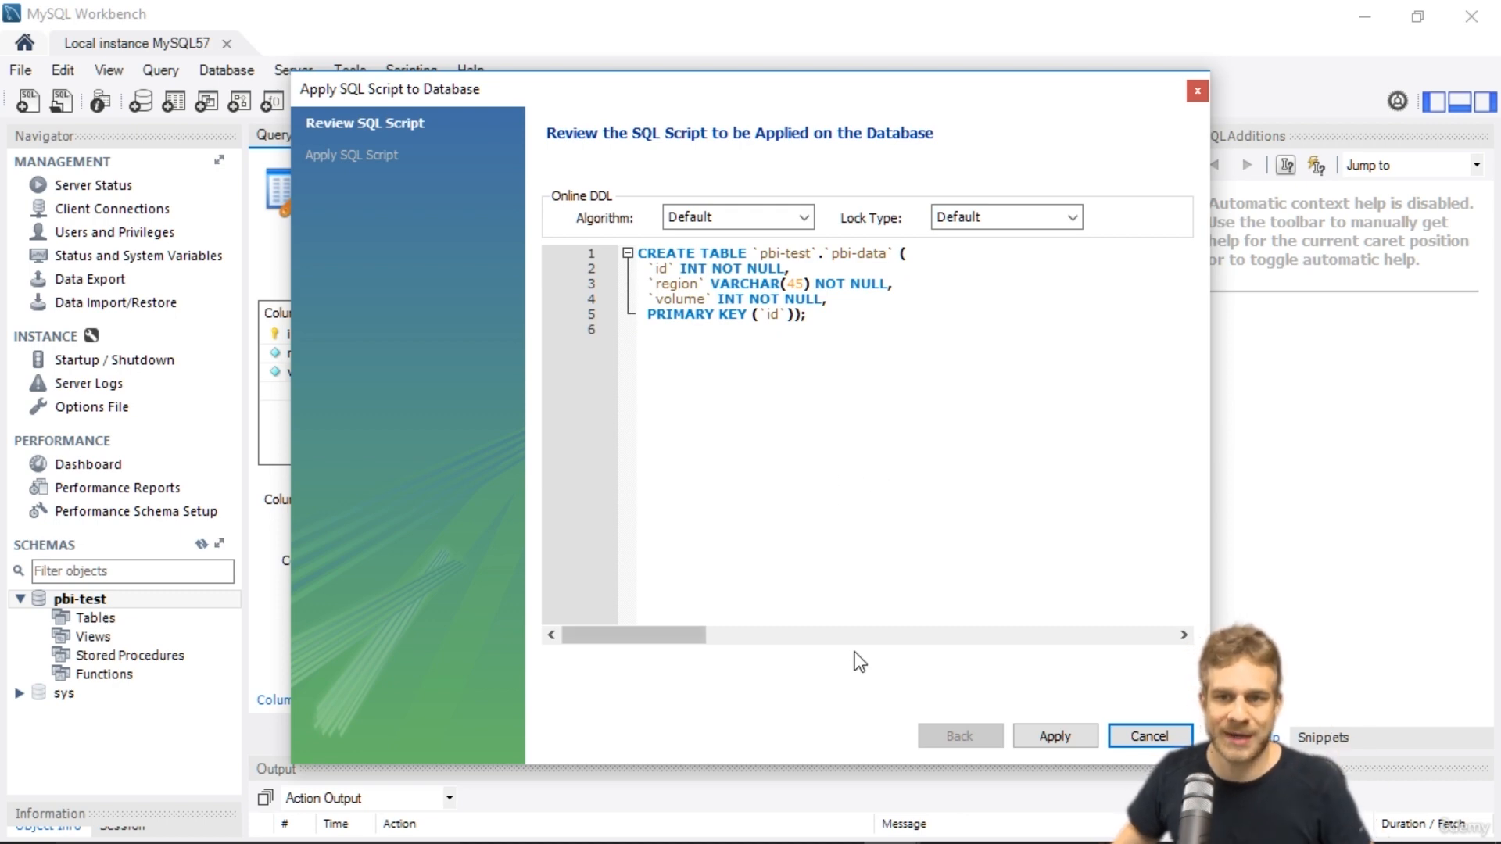
pyautogui.click(1056, 736)
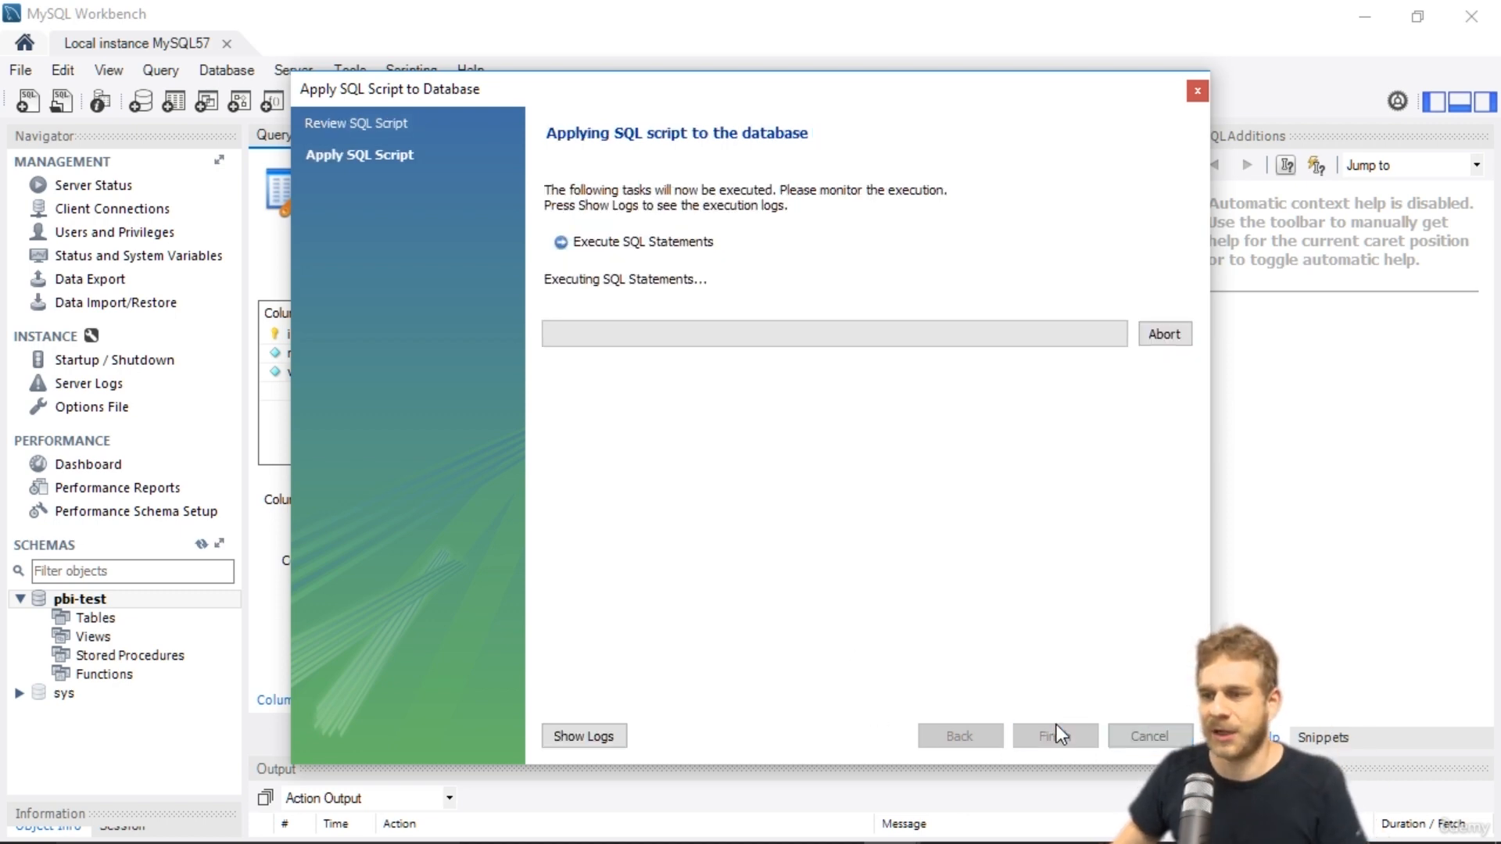
pyautogui.click(1056, 735)
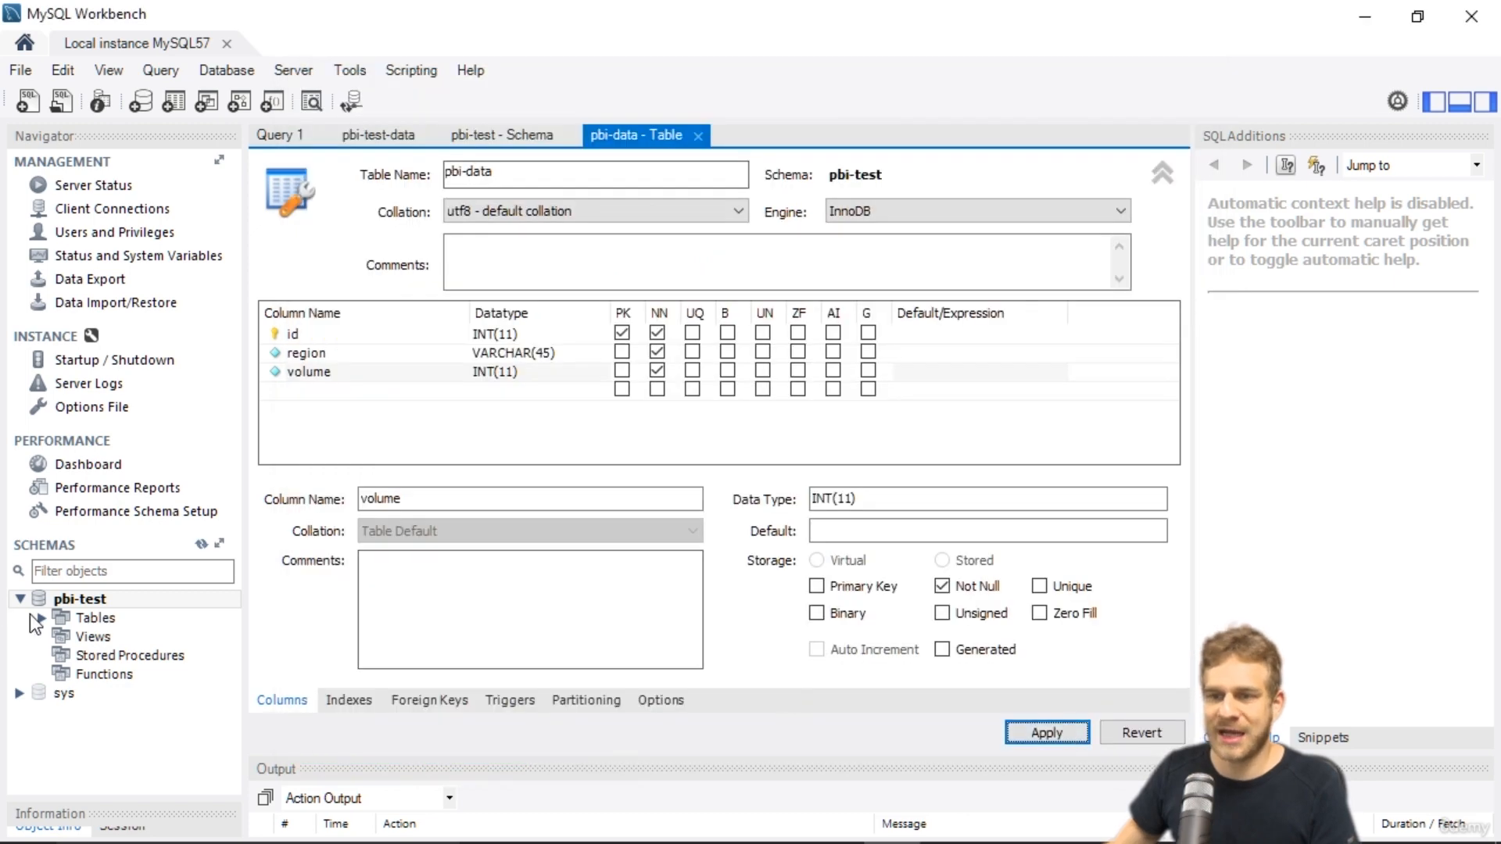
# Expand the schema's tables and open the pbi-data rows with Select Rows - Limit 1000.
pyautogui.click(41, 618)
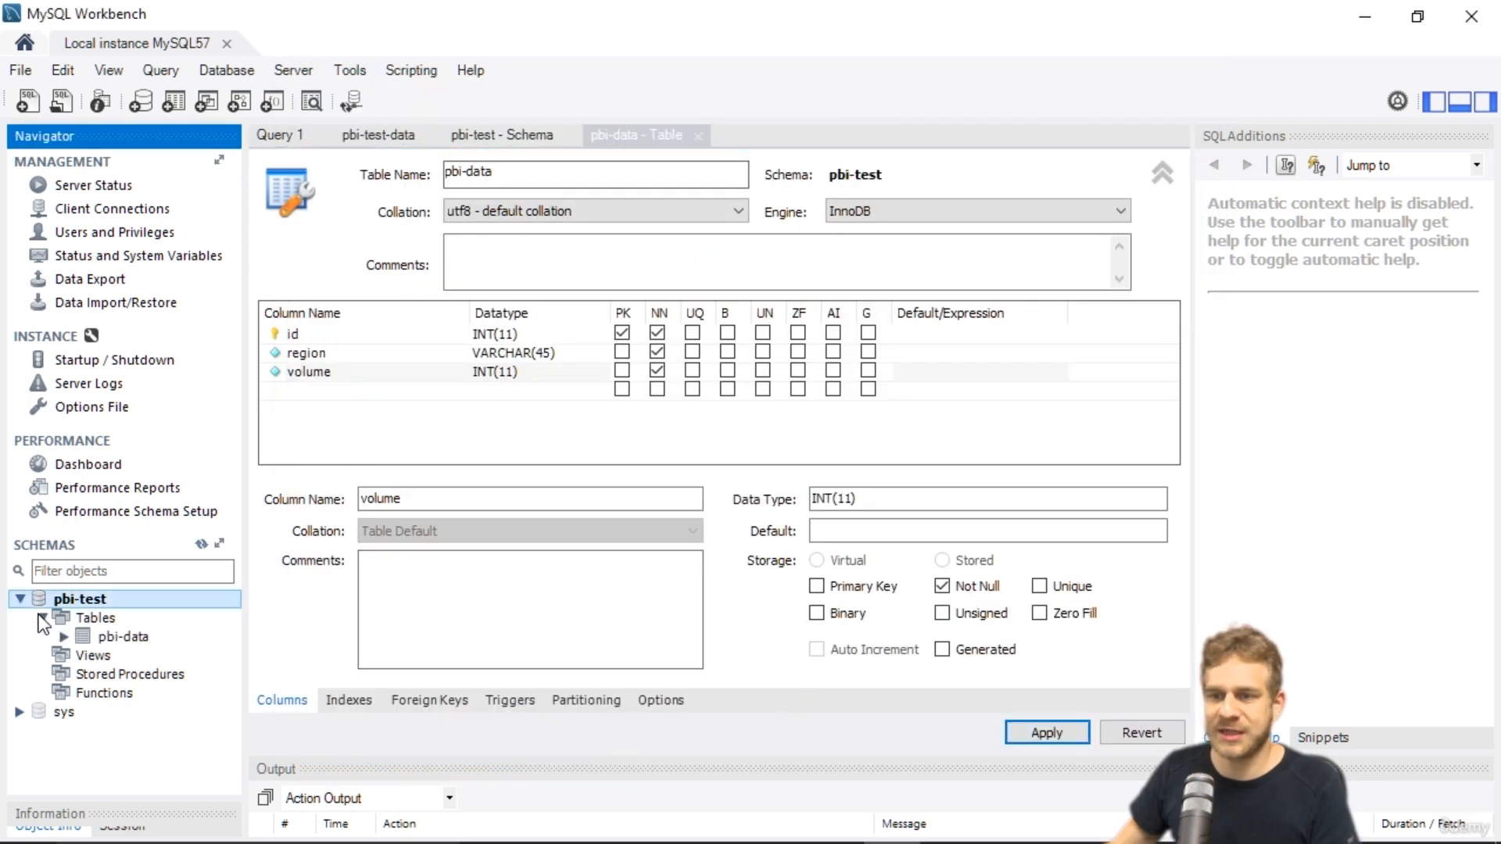
pyautogui.click(121, 639)
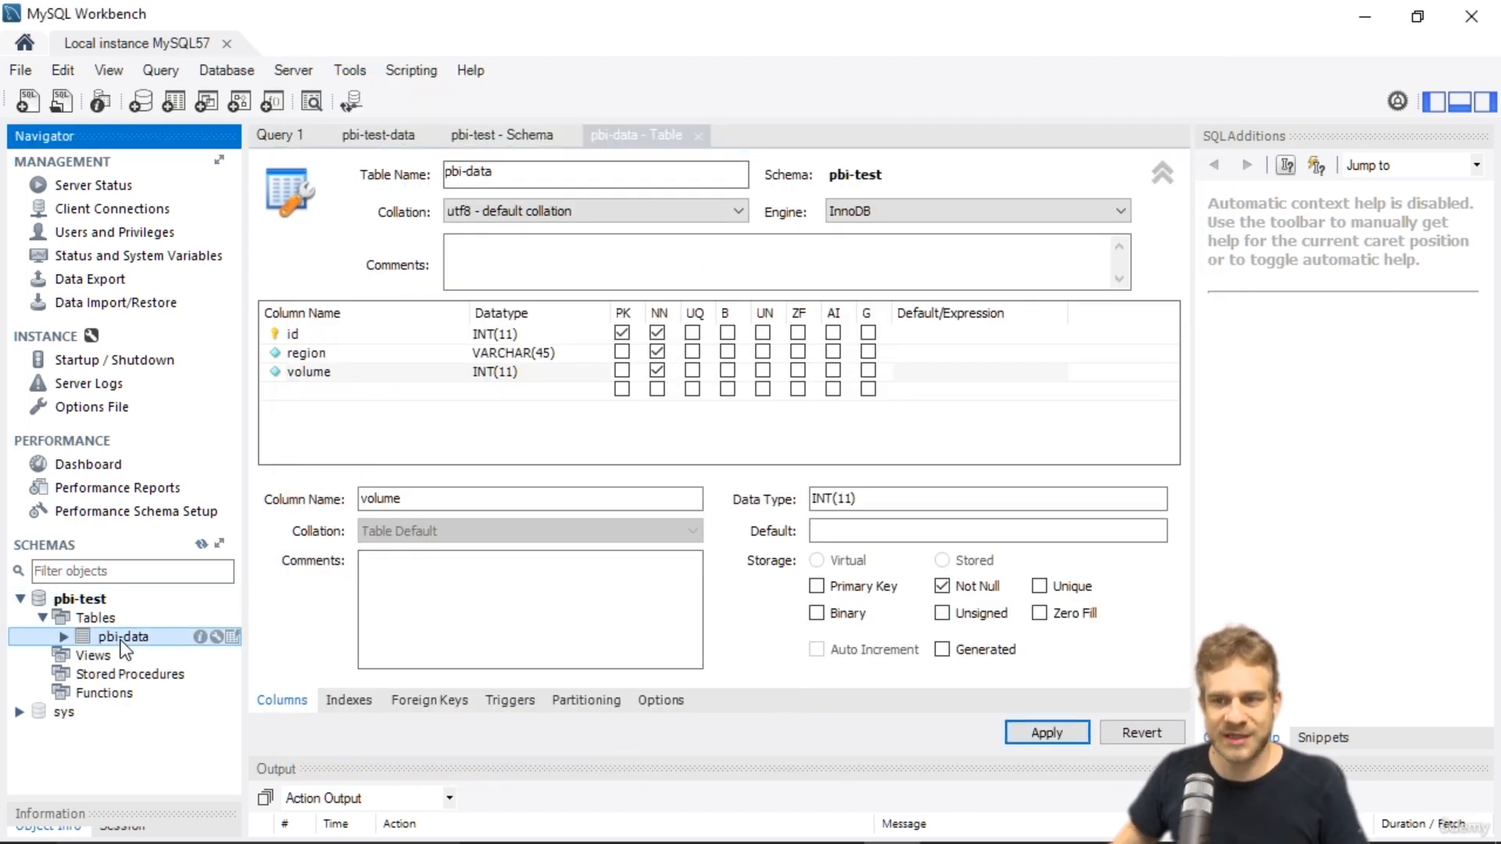
pyautogui.rightClick(124, 643)
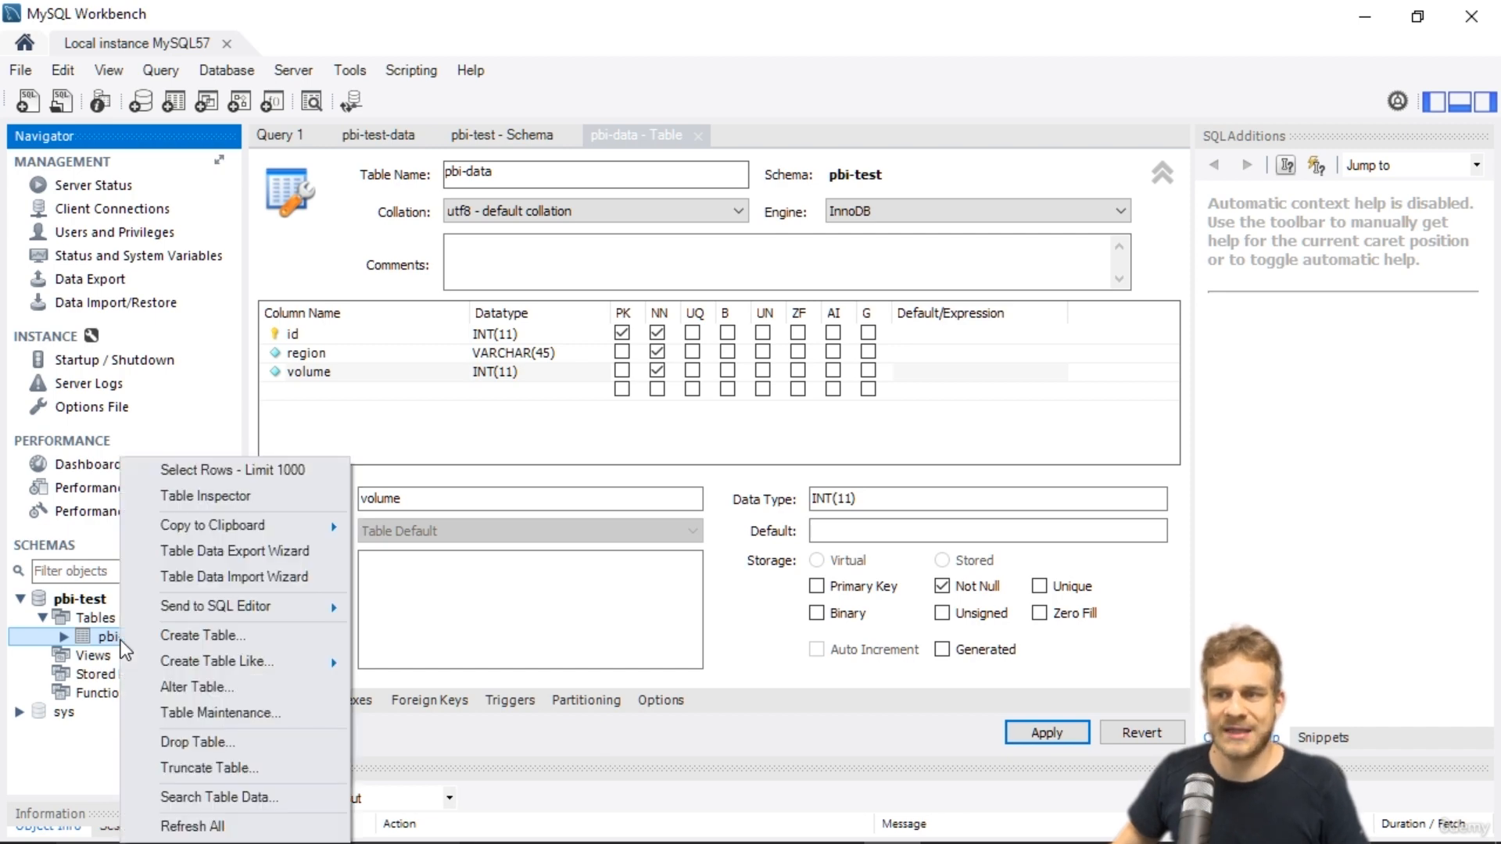
pyautogui.click(227, 473)
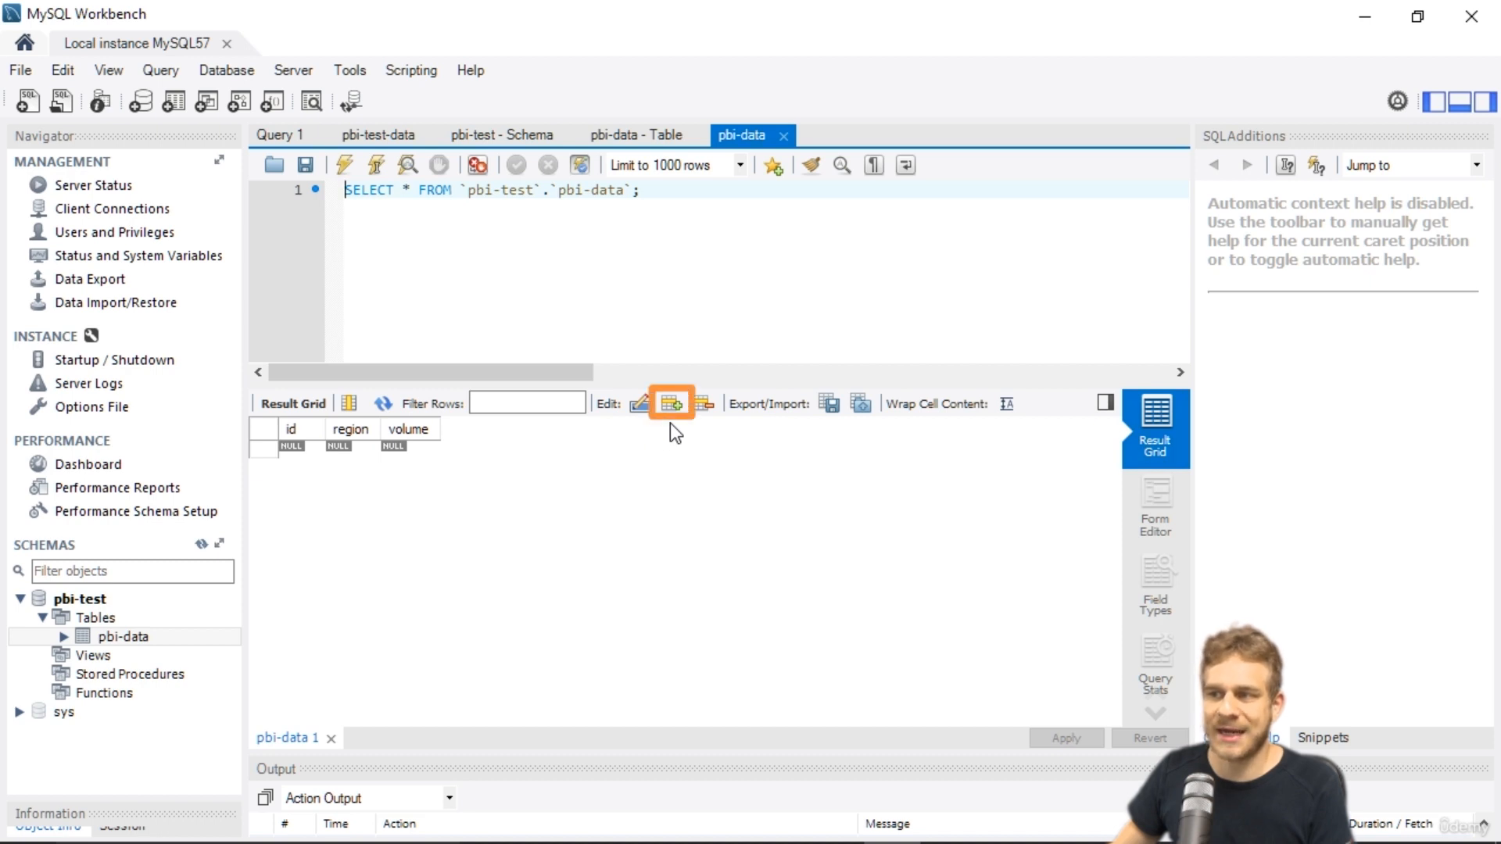
# Insert rows with id 1, region China, volume 100 and id 2, region Usa, volume 120.
pyautogui.click(671, 404)
pyautogui.write('1')
pyautogui.press('Tab')
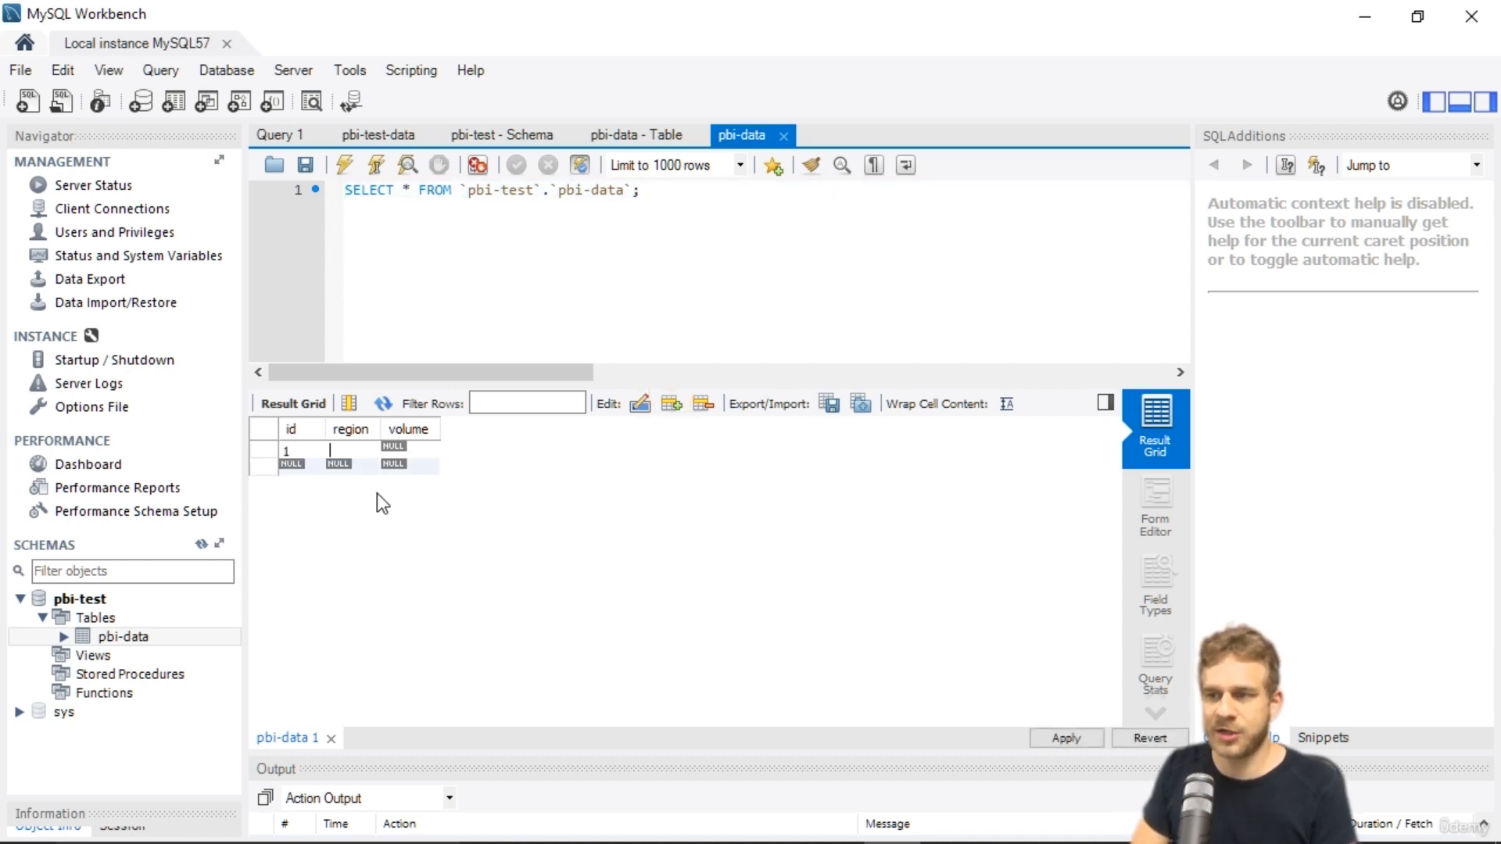
pyautogui.write('China')
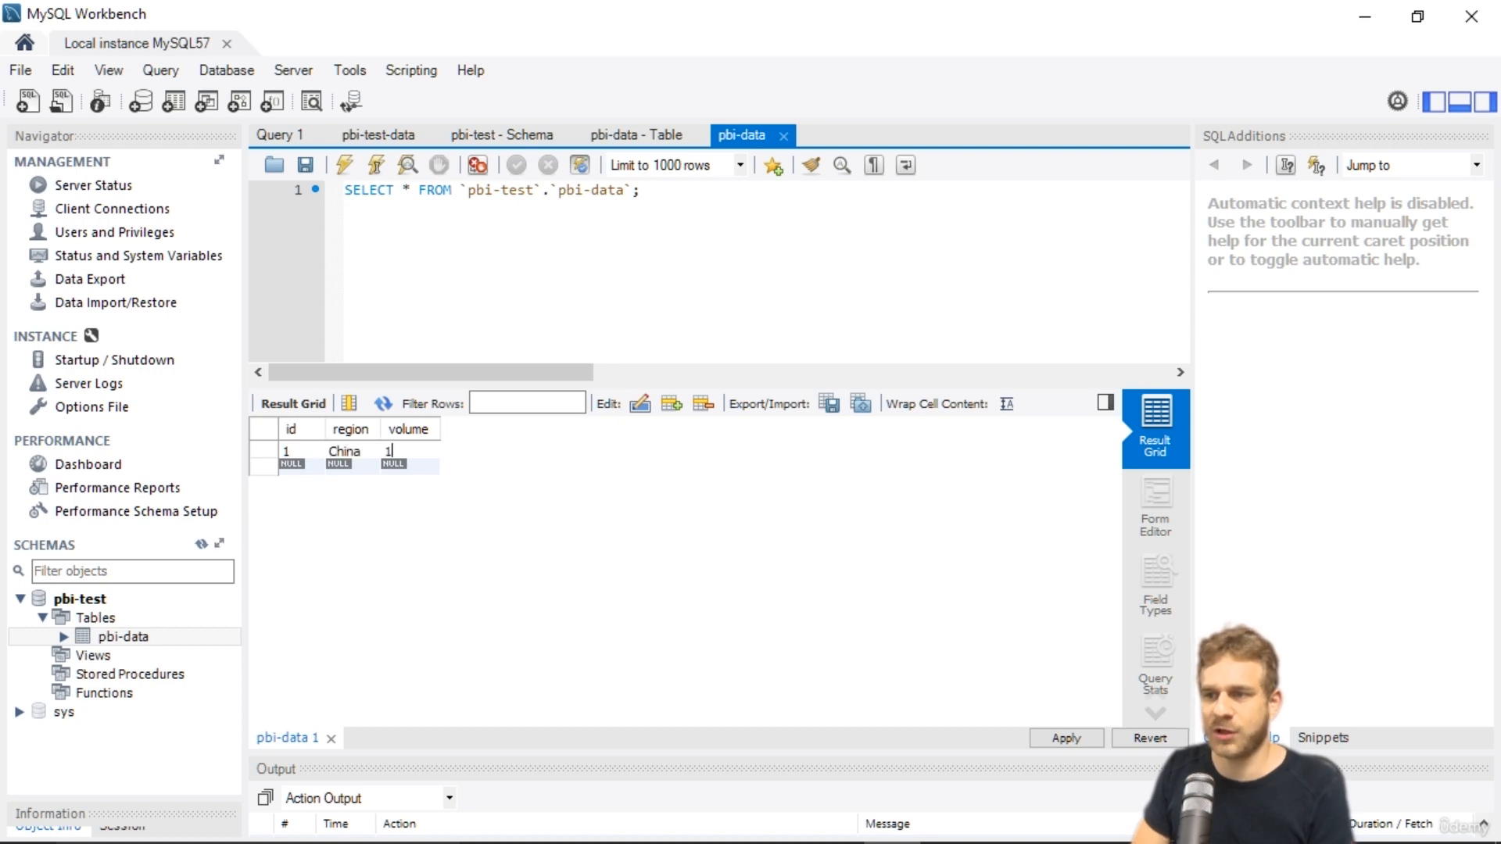
pyautogui.write('100')
pyautogui.press('Tab')
pyautogui.write('2')
pyautogui.press('Tab')
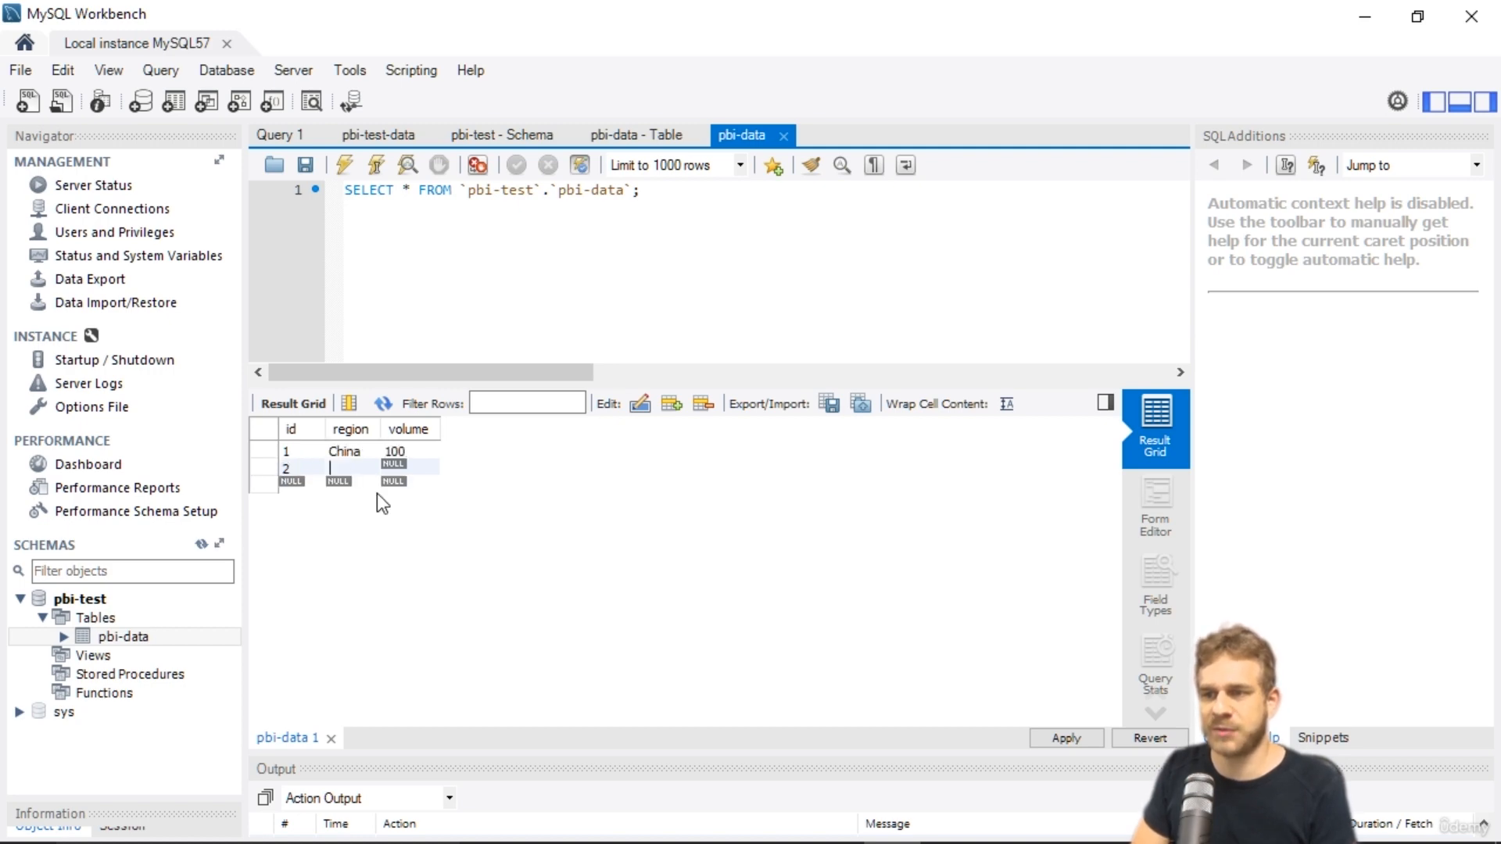
pyautogui.write('Usa')
pyautogui.press('Tab')
pyautogui.write('120')
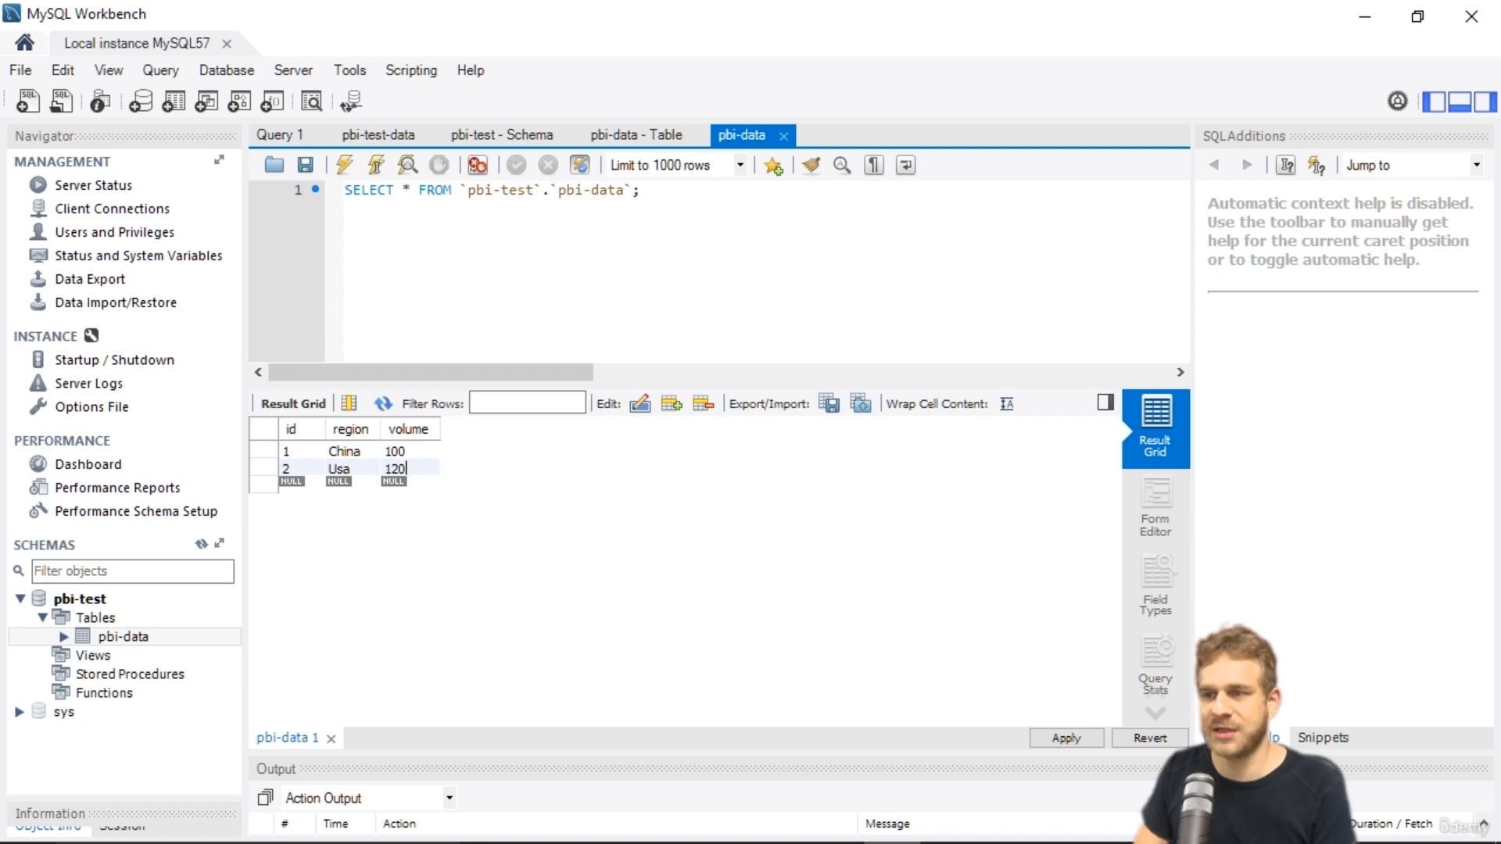
# Change row 2's region to USA and add row 3 with region India and volume 110.
pyautogui.doubleClick(340, 467)
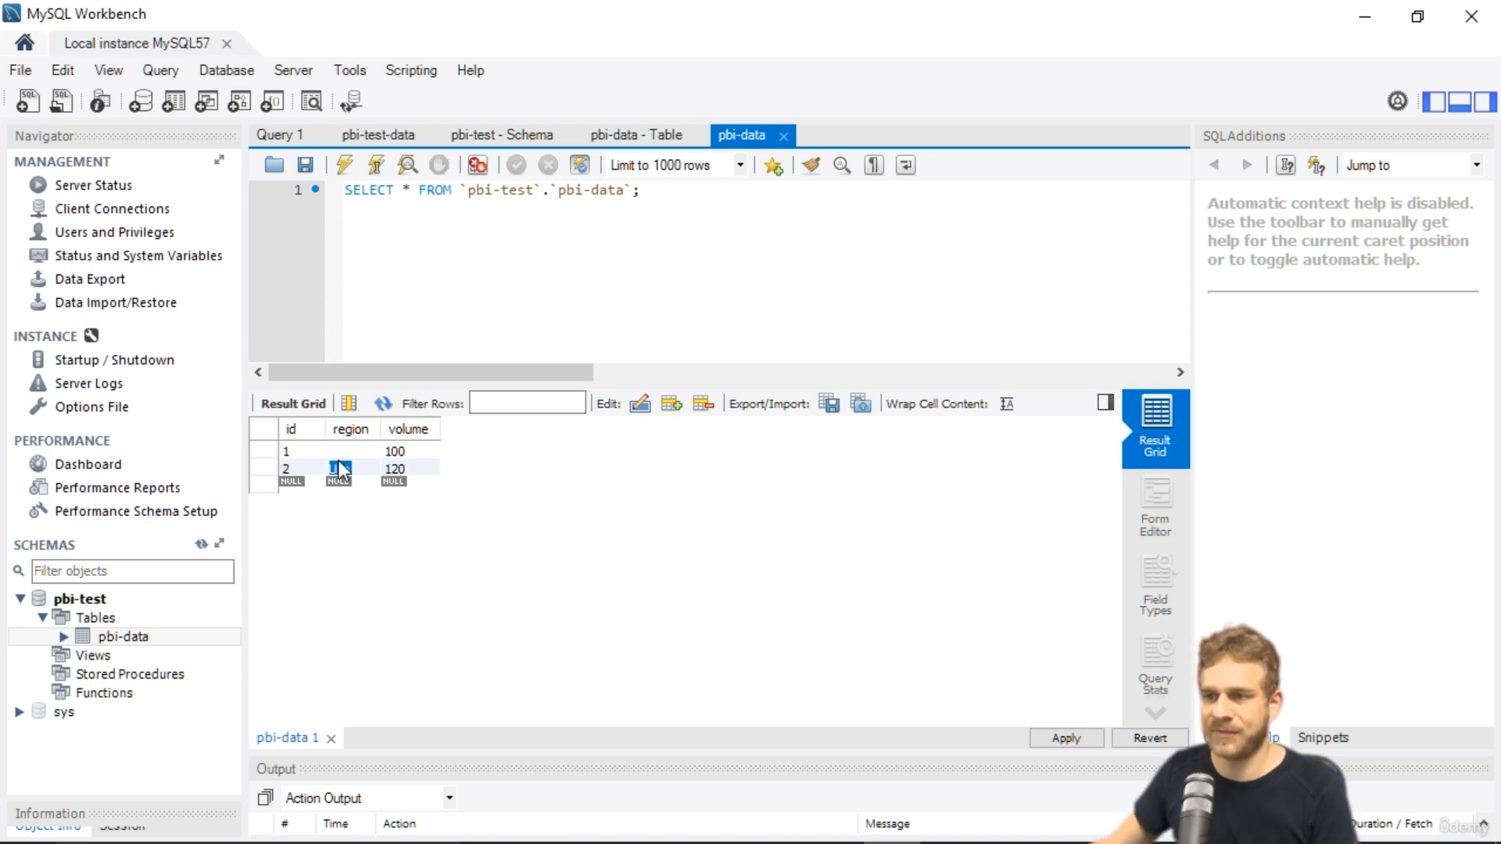
pyautogui.write('USA')
pyautogui.press('Tab')
pyautogui.press('Tab')
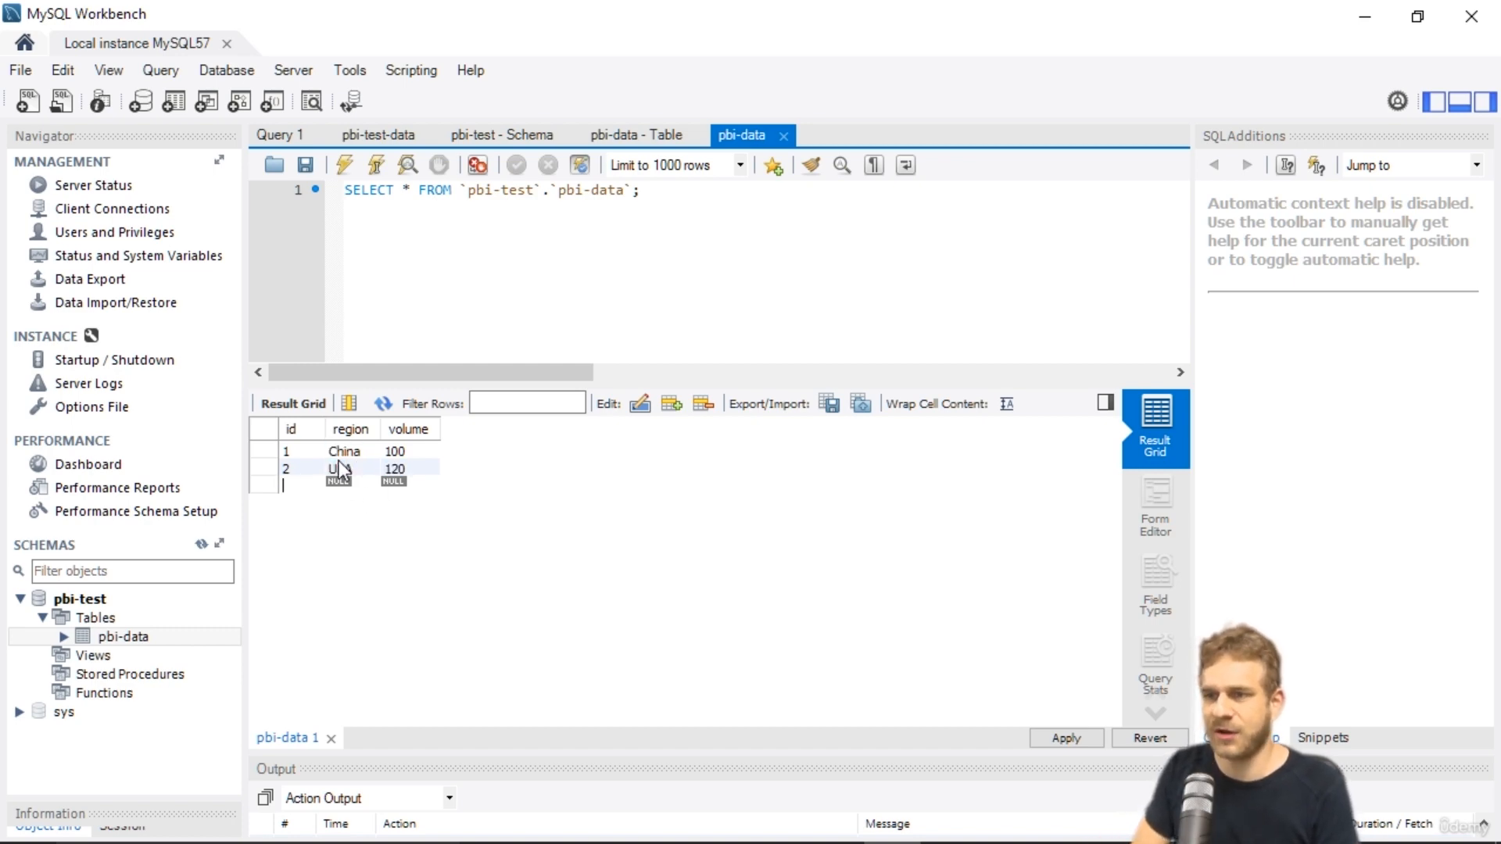
pyautogui.write('3')
pyautogui.press('Tab')
pyautogui.write('India')
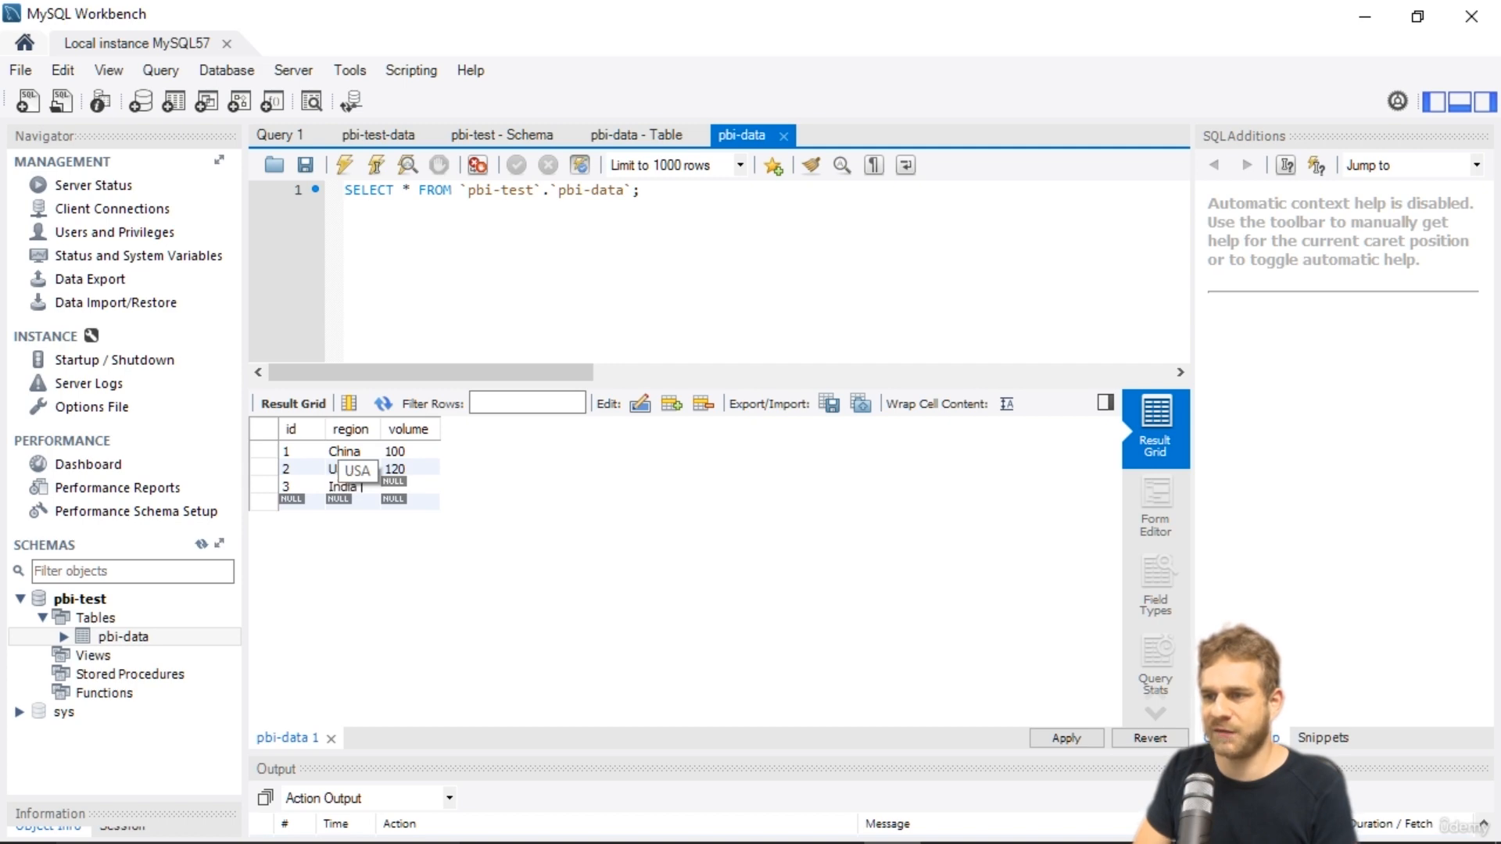
pyautogui.write(' 100')
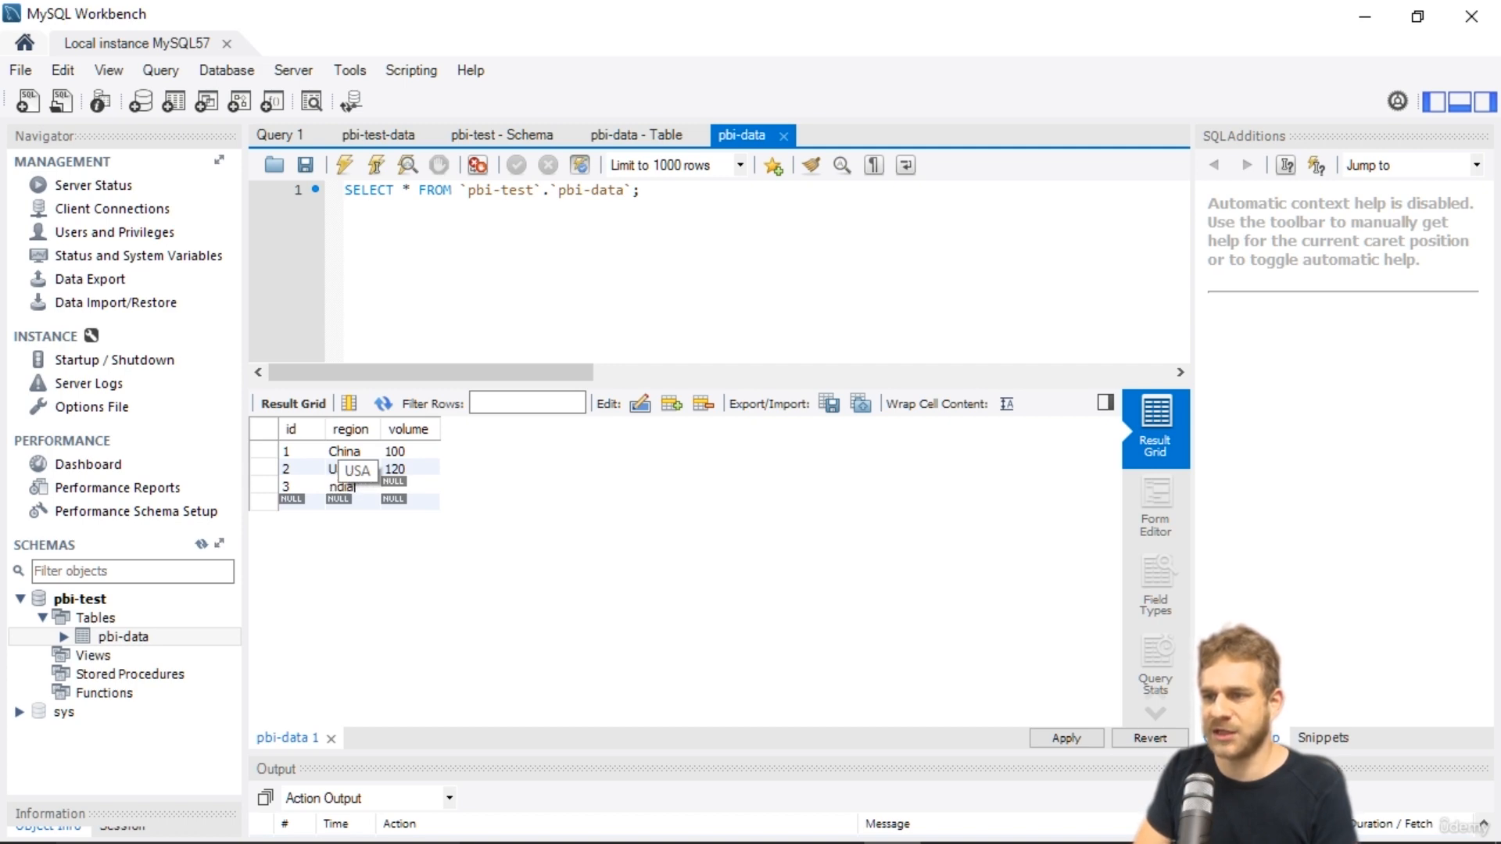
pyautogui.press('Tab')
pyautogui.write('110')
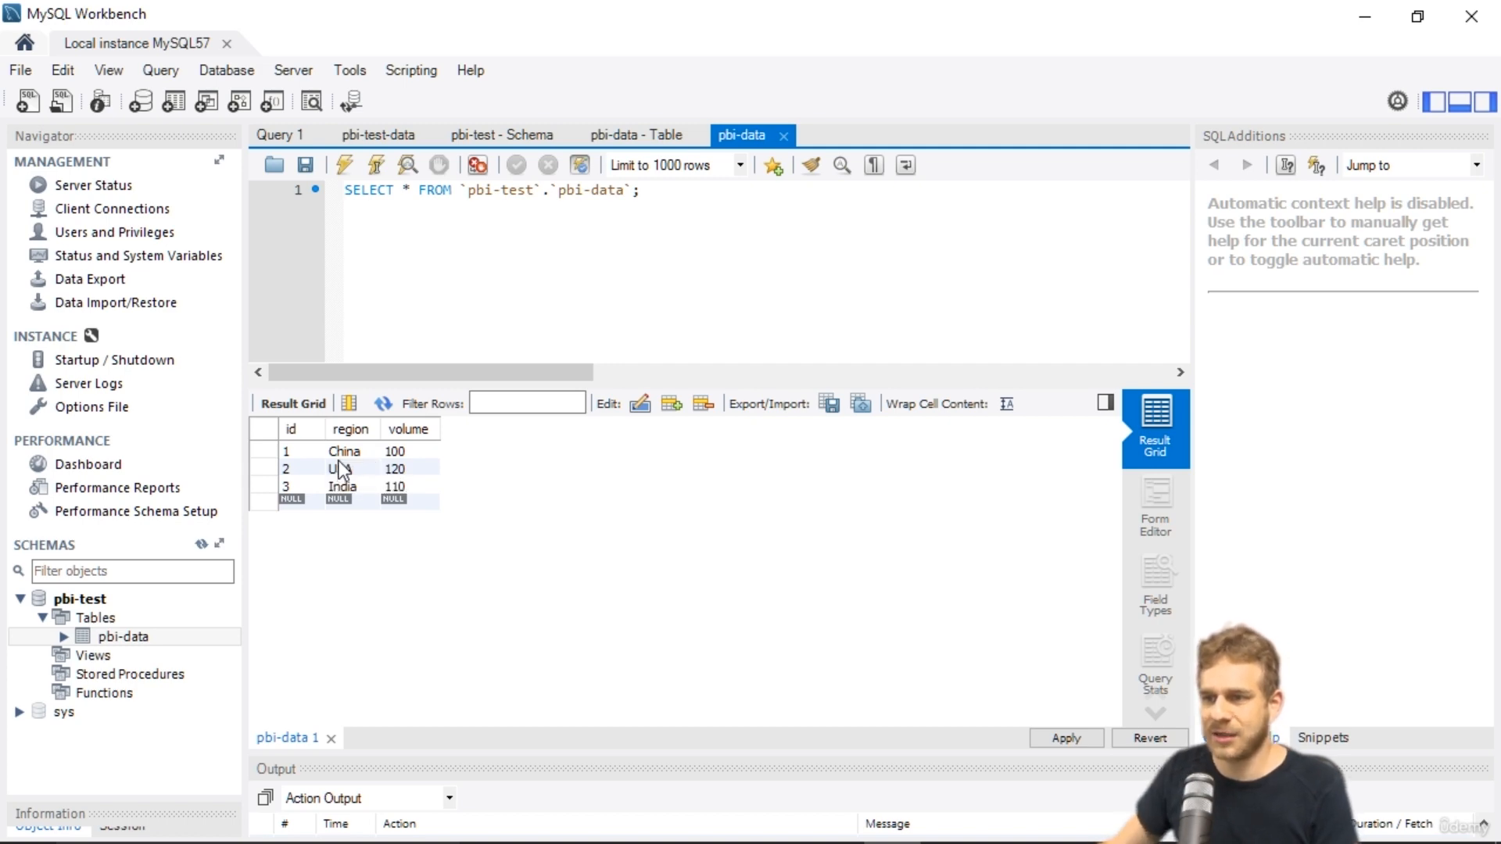
# Add row 4 with region Germany and volume 80.
pyautogui.click(304, 504)
pyautogui.write('4')
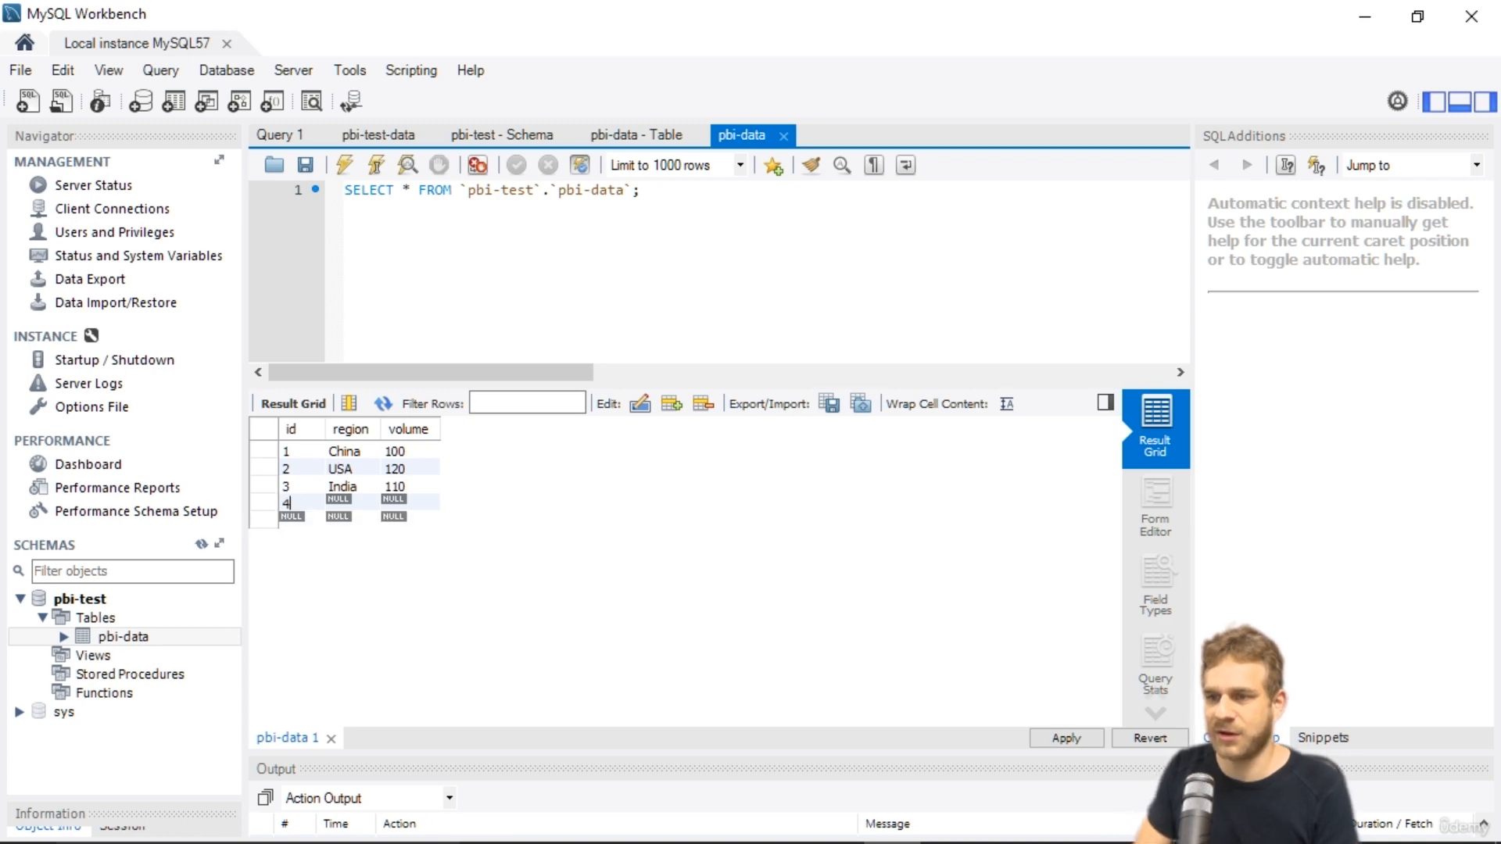
pyautogui.write('Germany')
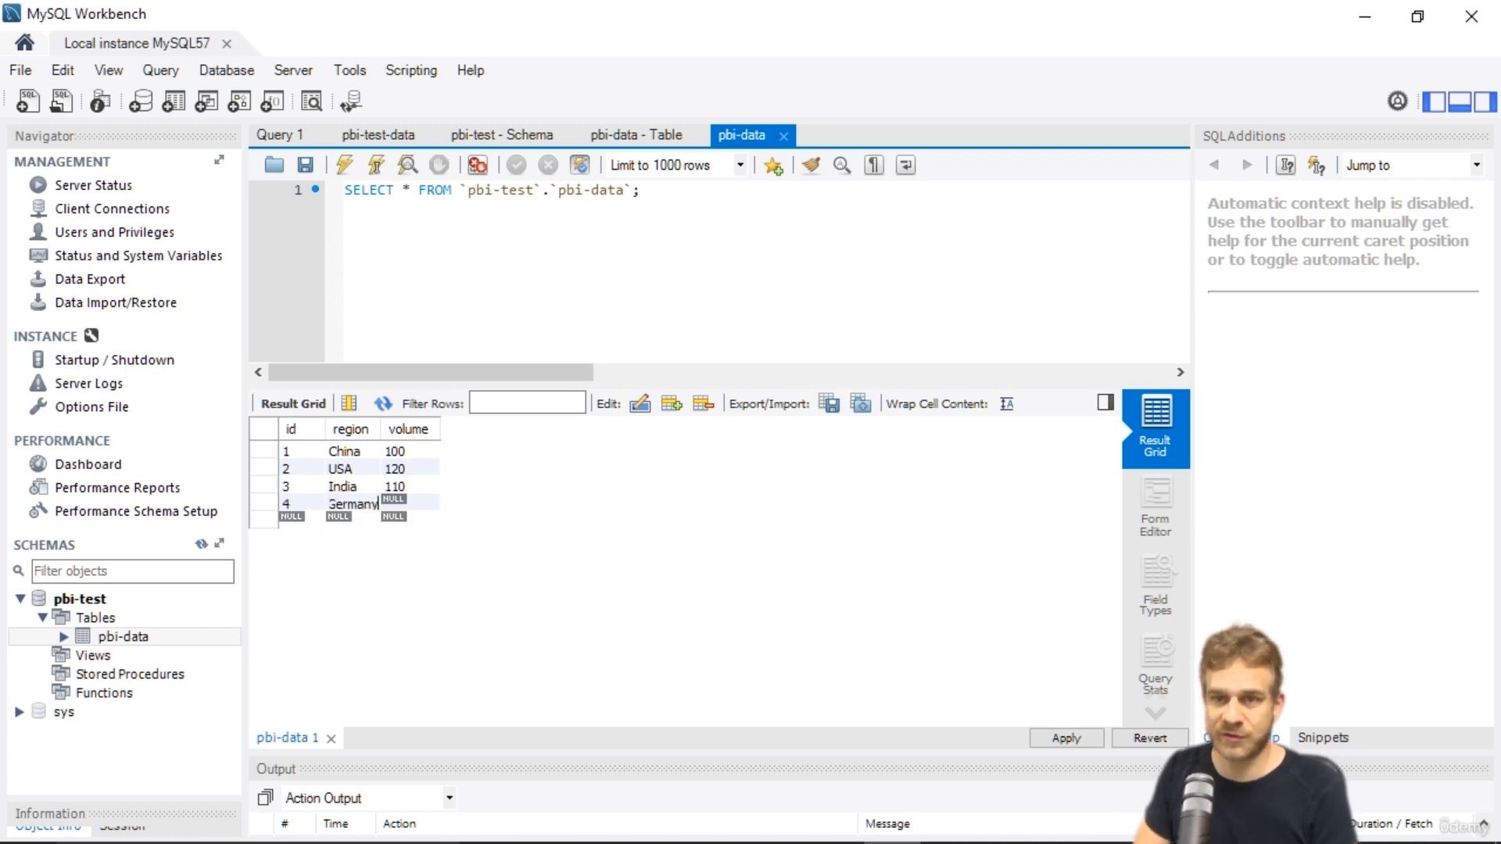
pyautogui.press('Tab')
pyautogui.write('80')
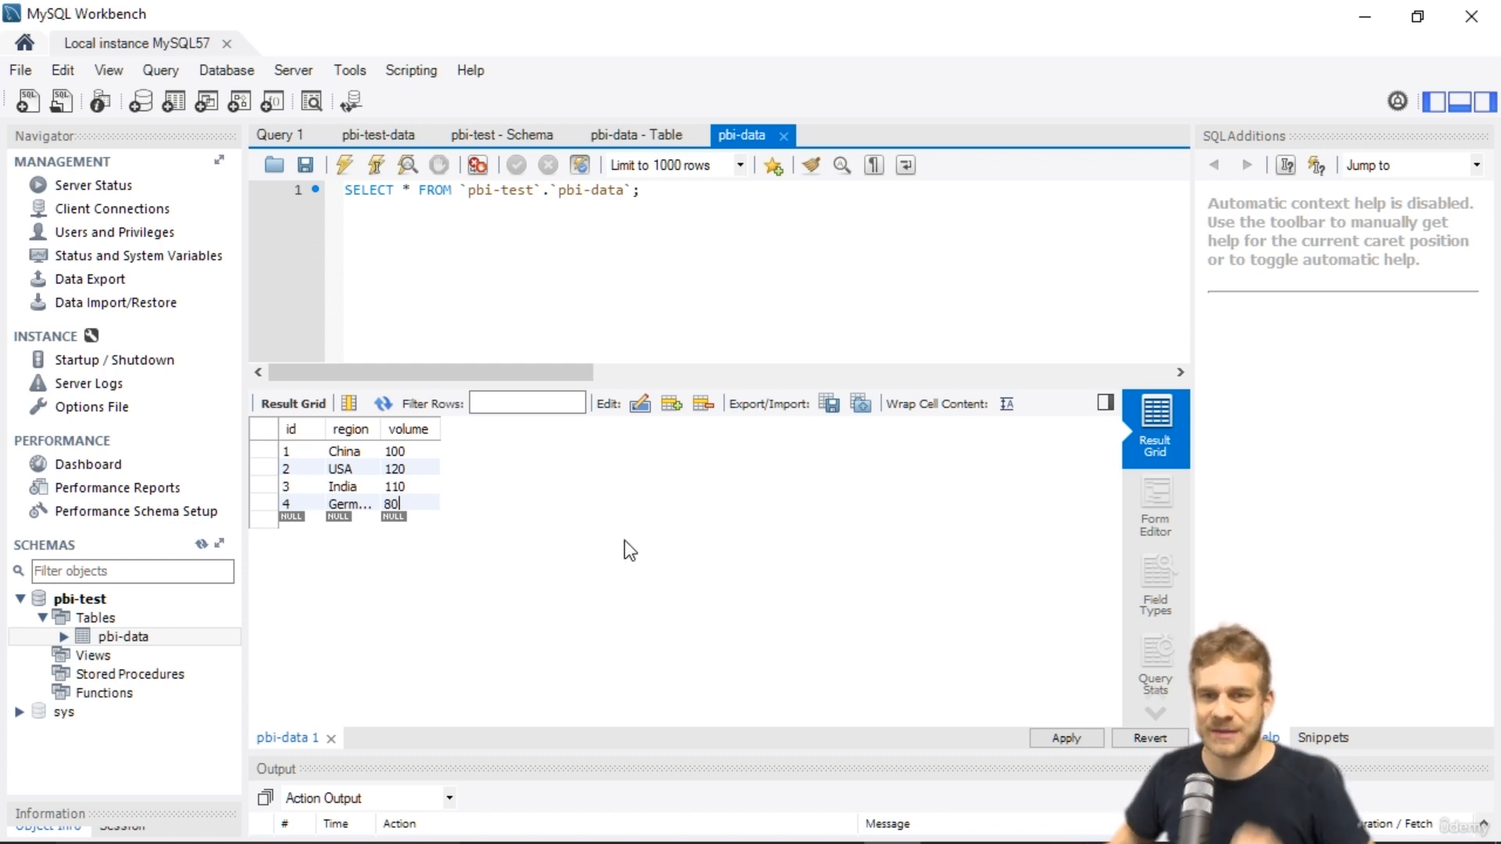
# Apply the inserted rows to the pbi-data table.
pyautogui.click(1059, 738)
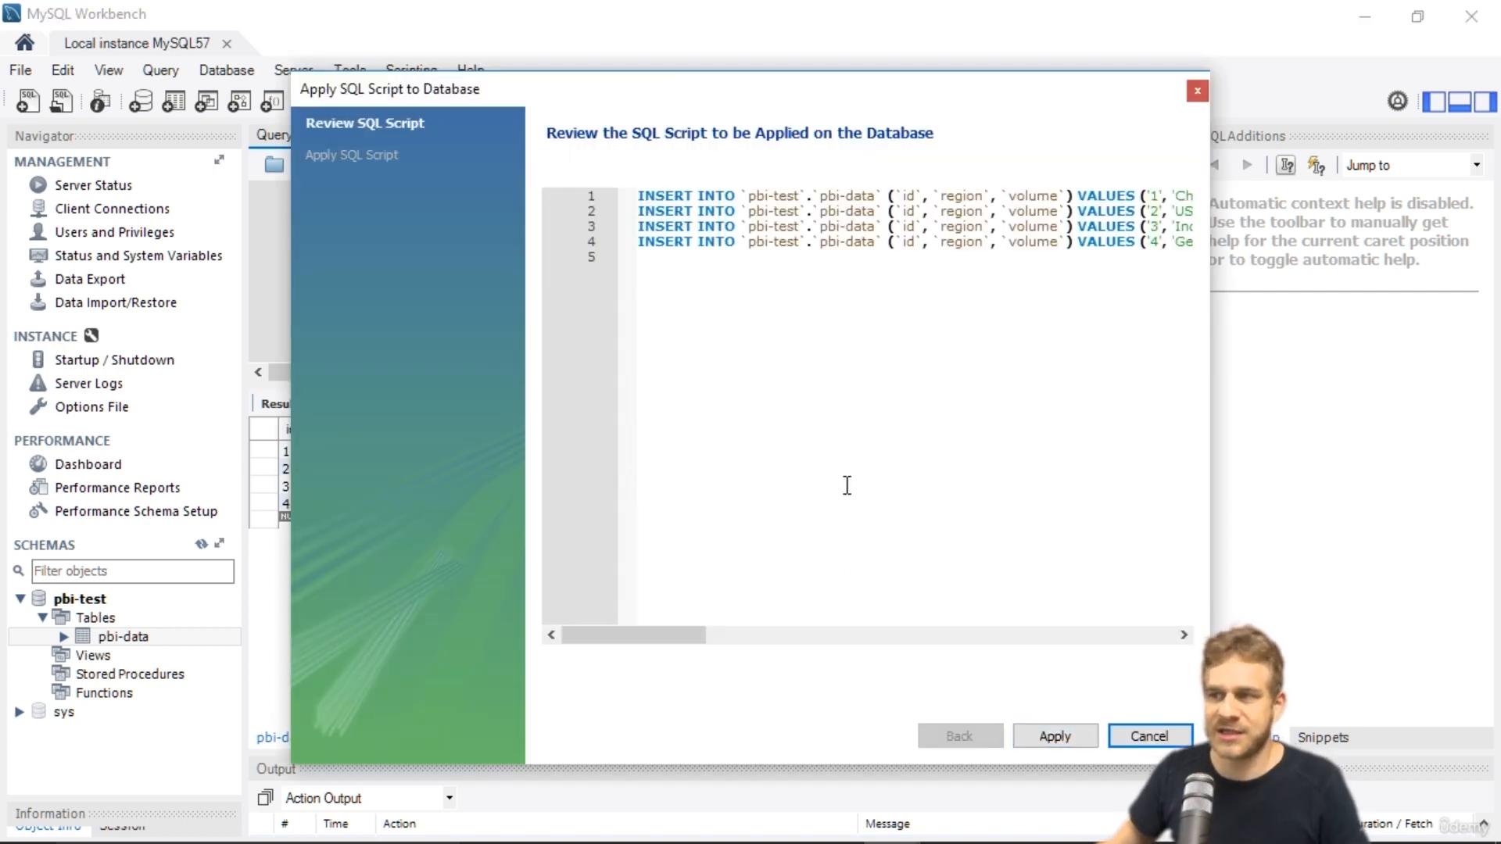
pyautogui.click(1068, 743)
pyautogui.click(1054, 736)
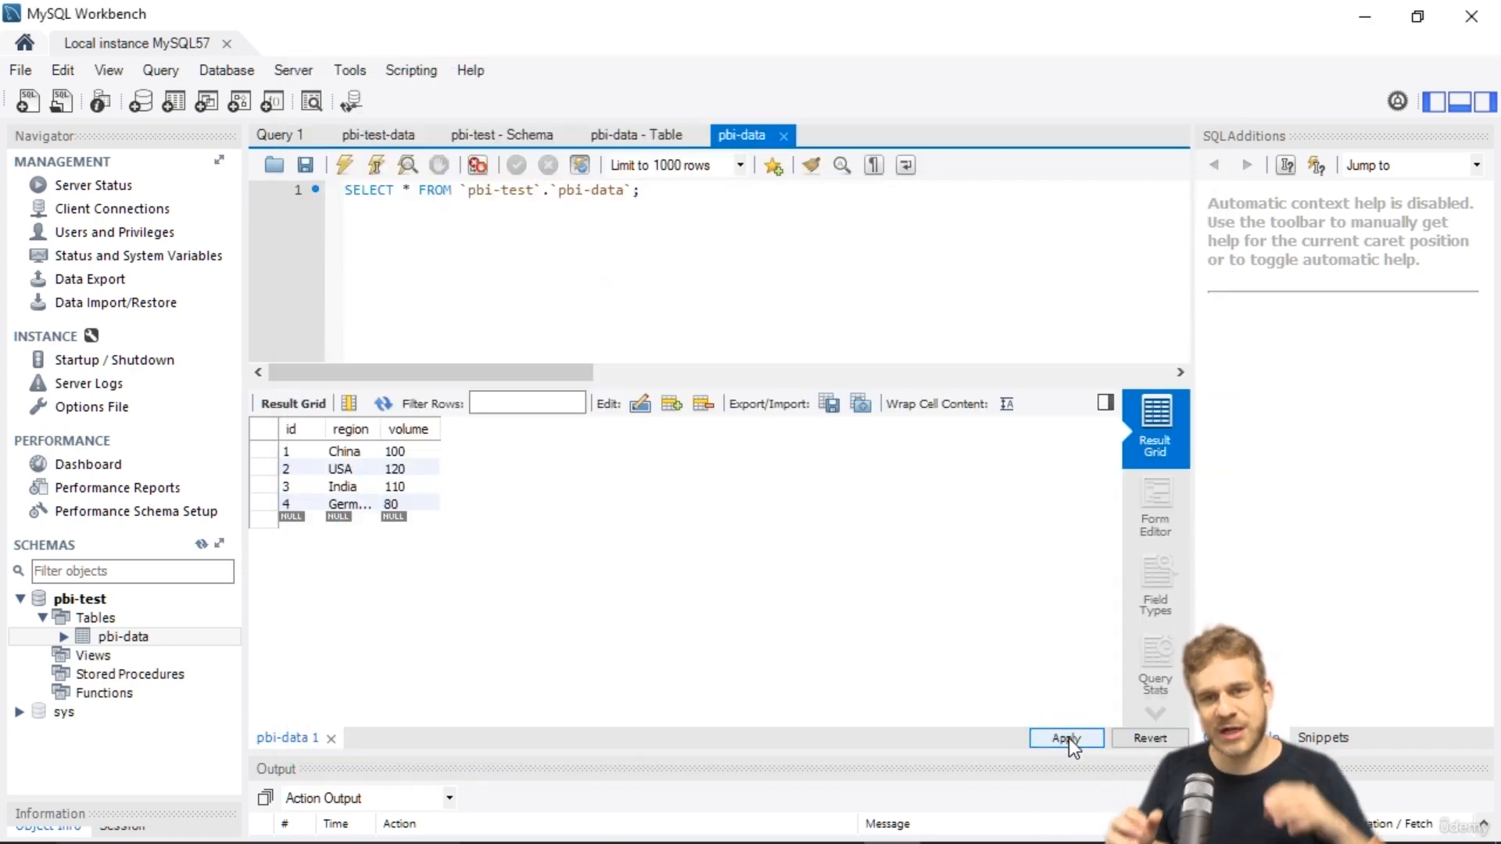